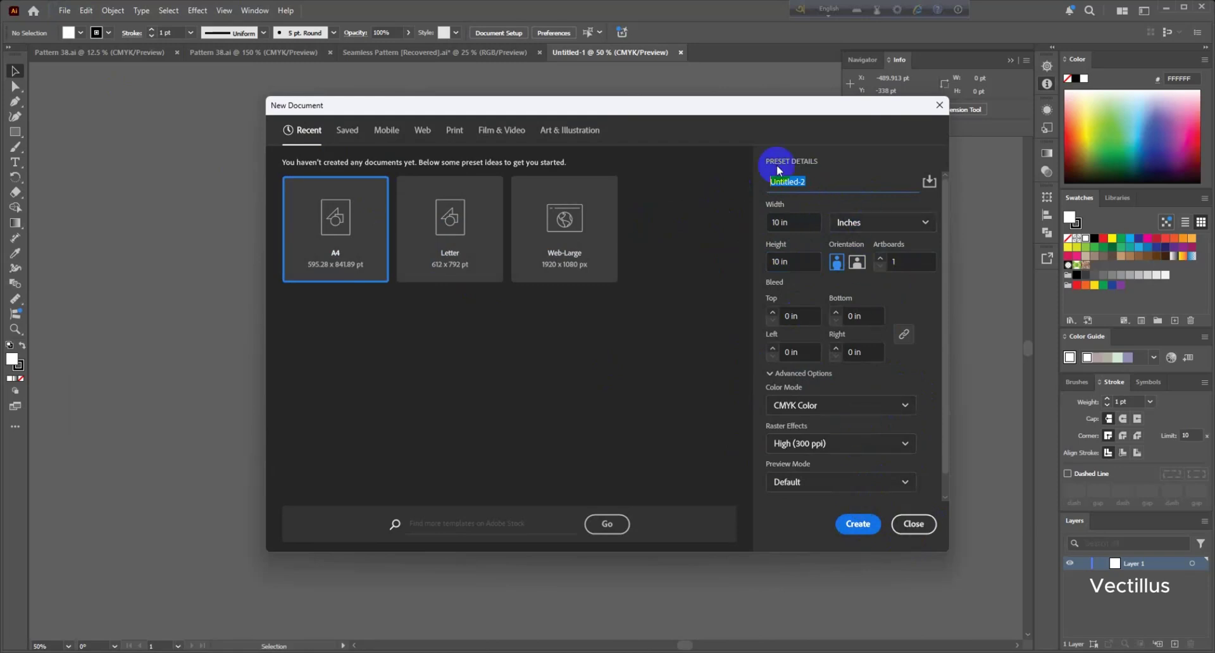
# Step: Create a new 10 × 10 in document with one artboard, CMYK colour and 300 ppi raster effects
pyautogui.click(864, 536)
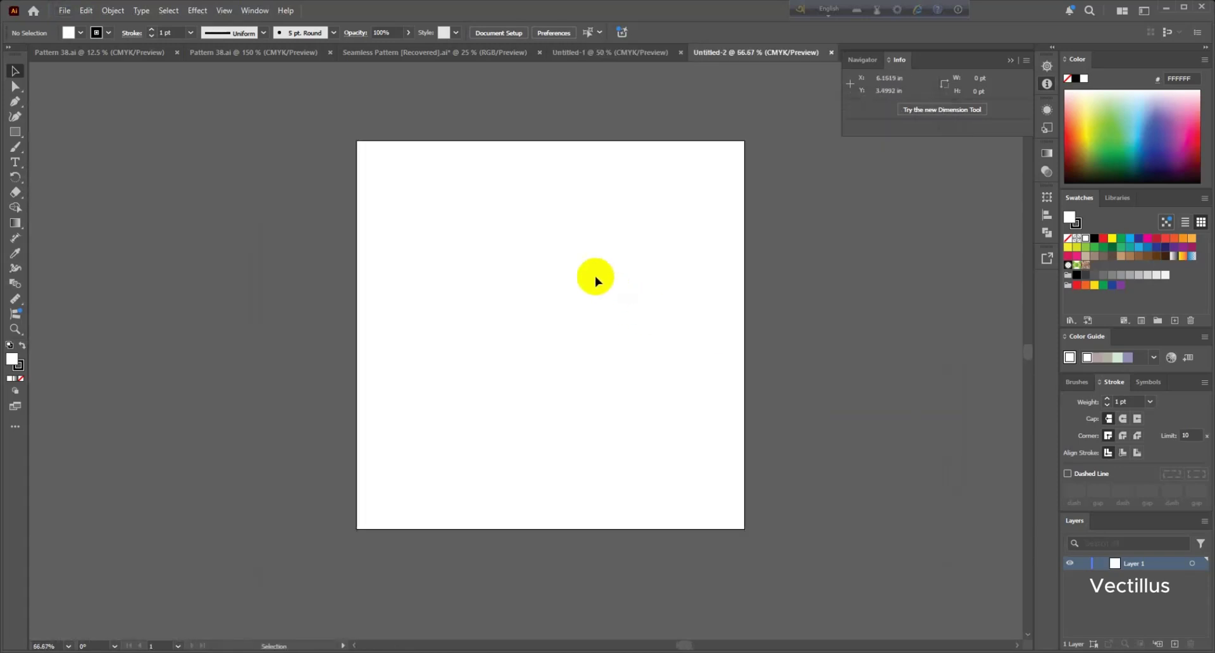
pyautogui.click(15, 152)
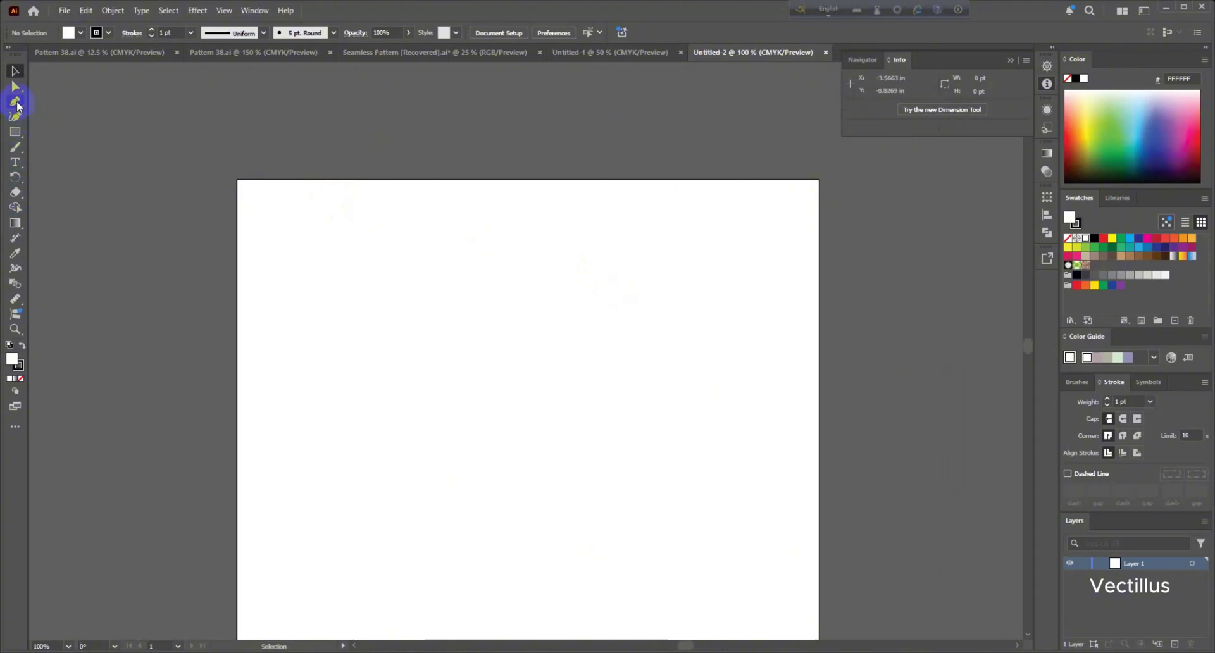
# Step: Draw a closed, curved band with the Pen tool, without fill, rising to the artboard's upper edge and about 0.87 in tall
pyautogui.click(15, 103)
pyautogui.scroll(3, 407, 198)
pyautogui.click(424, 249)
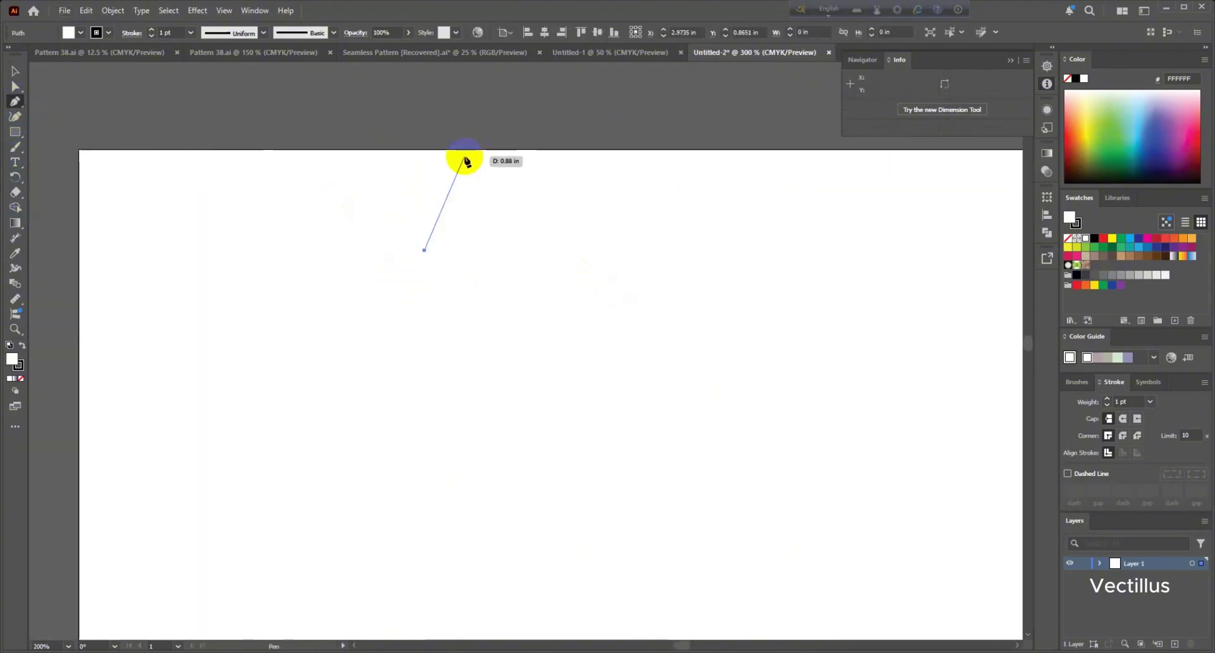
pyautogui.click(21, 379)
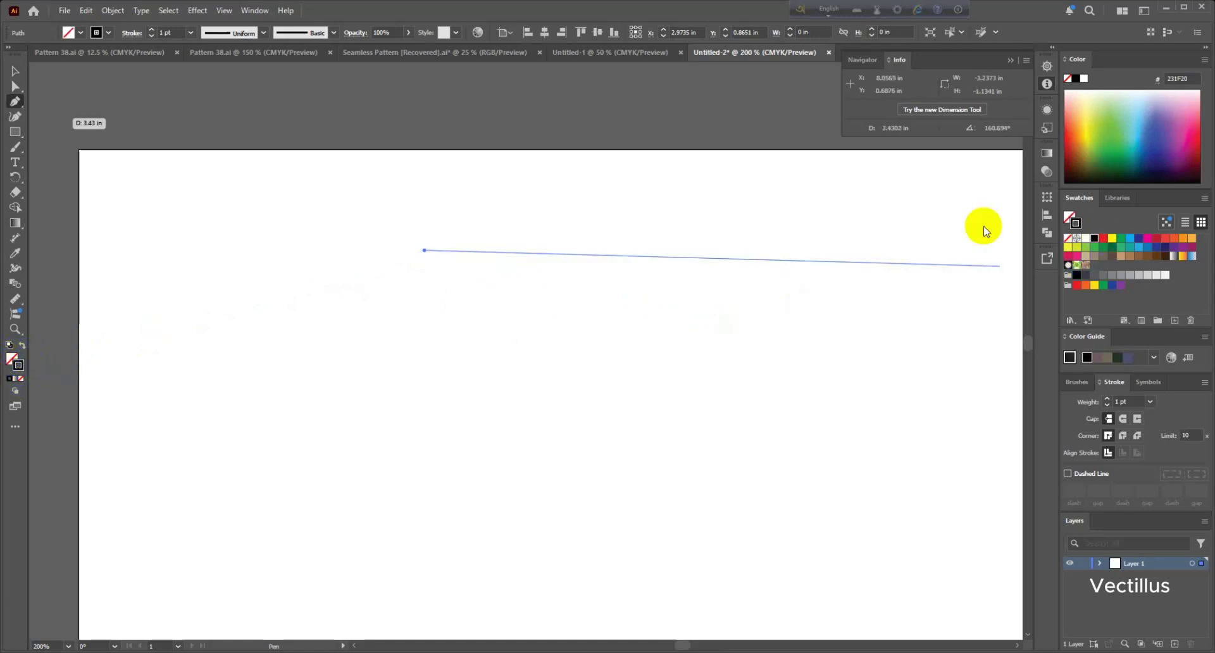
pyautogui.moveTo(453, 150); pyautogui.dragTo(491, 114)
pyautogui.click(454, 153)
pyautogui.moveTo(458, 153); pyautogui.dragTo(485, 154)
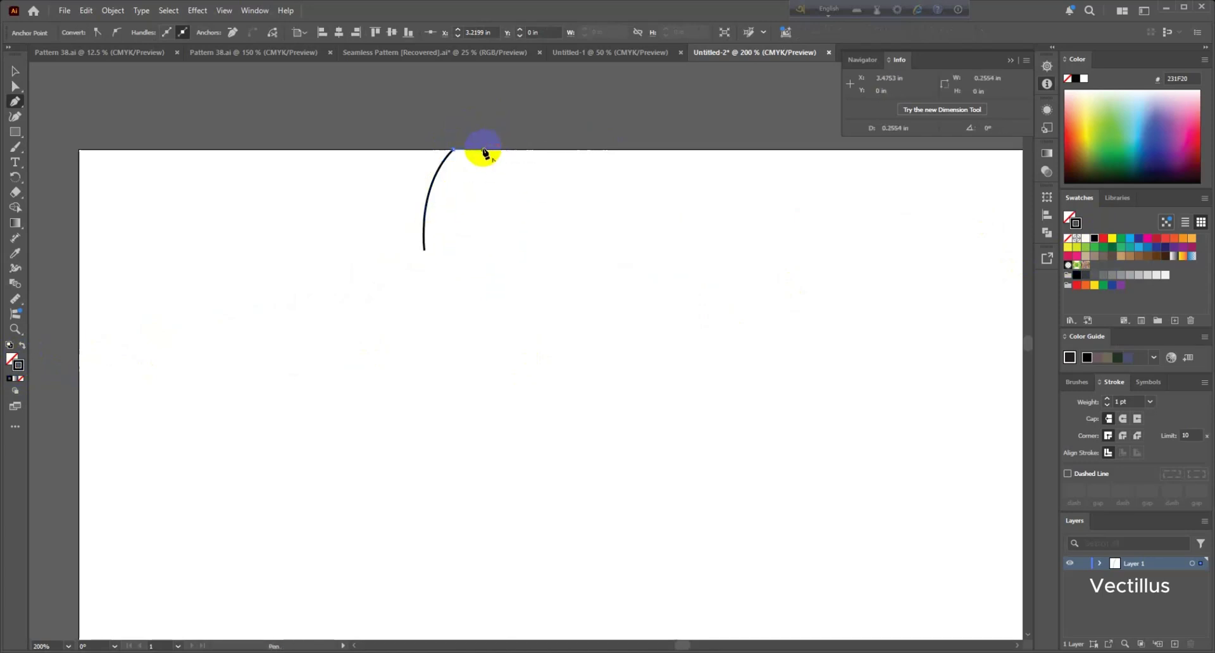
pyautogui.moveTo(453, 250); pyautogui.dragTo(454, 299)
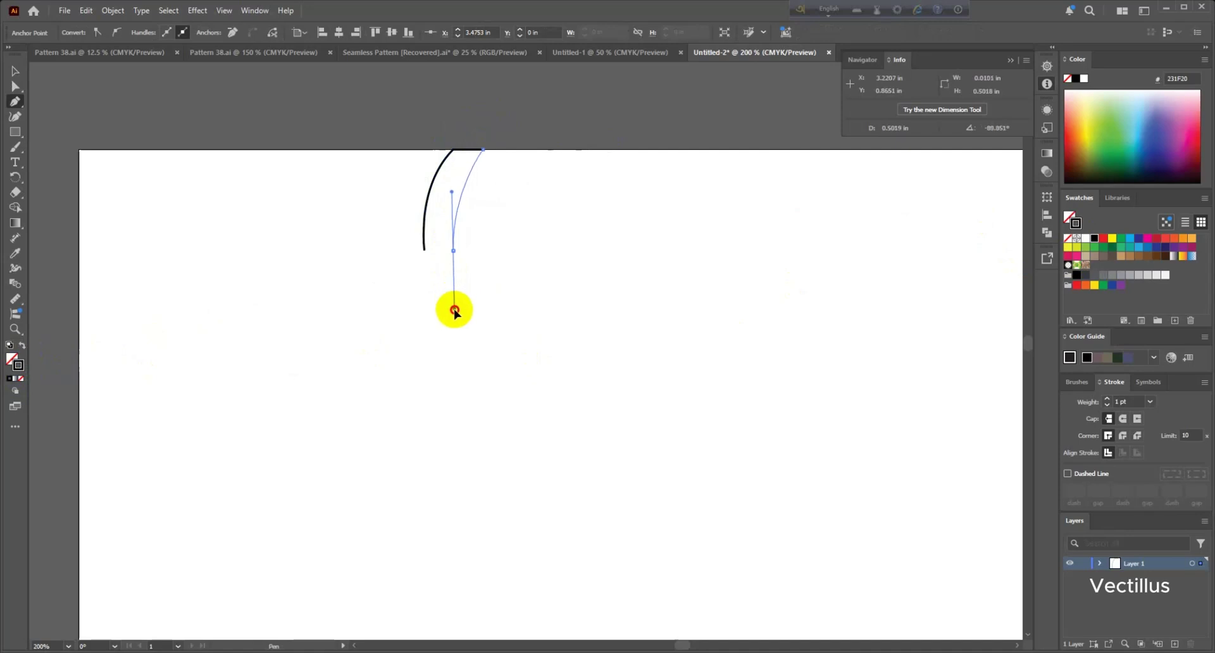
pyautogui.click(453, 251)
pyautogui.click(424, 250)
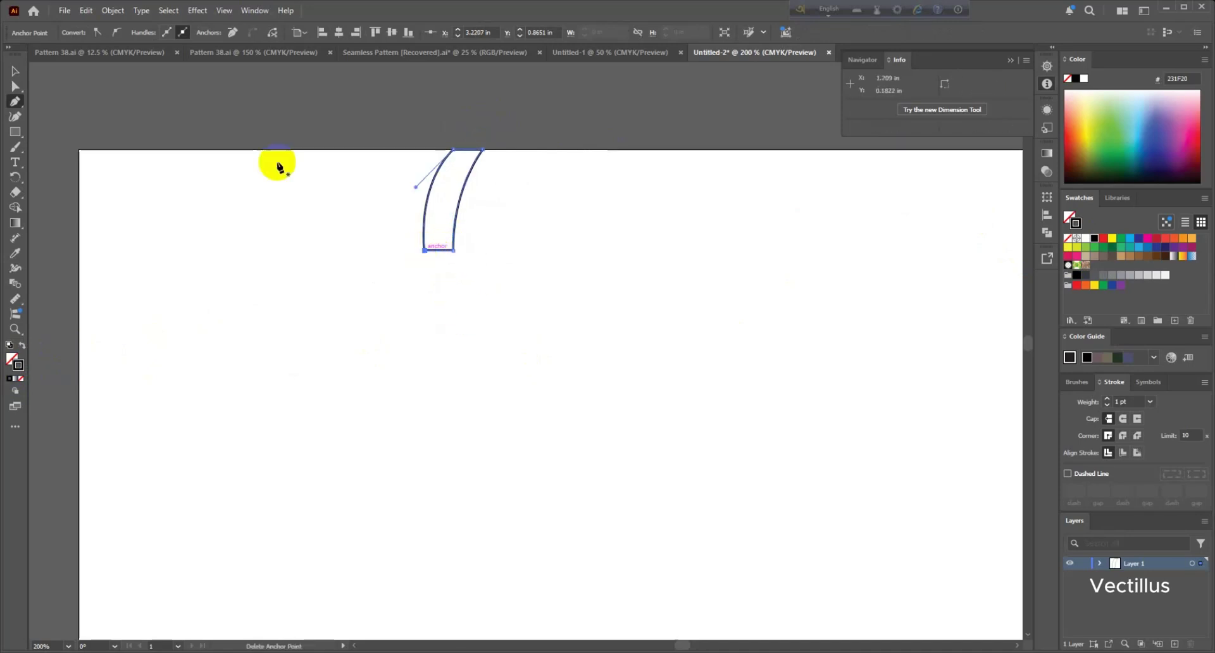
pyautogui.click(16, 72)
pyautogui.click(464, 141)
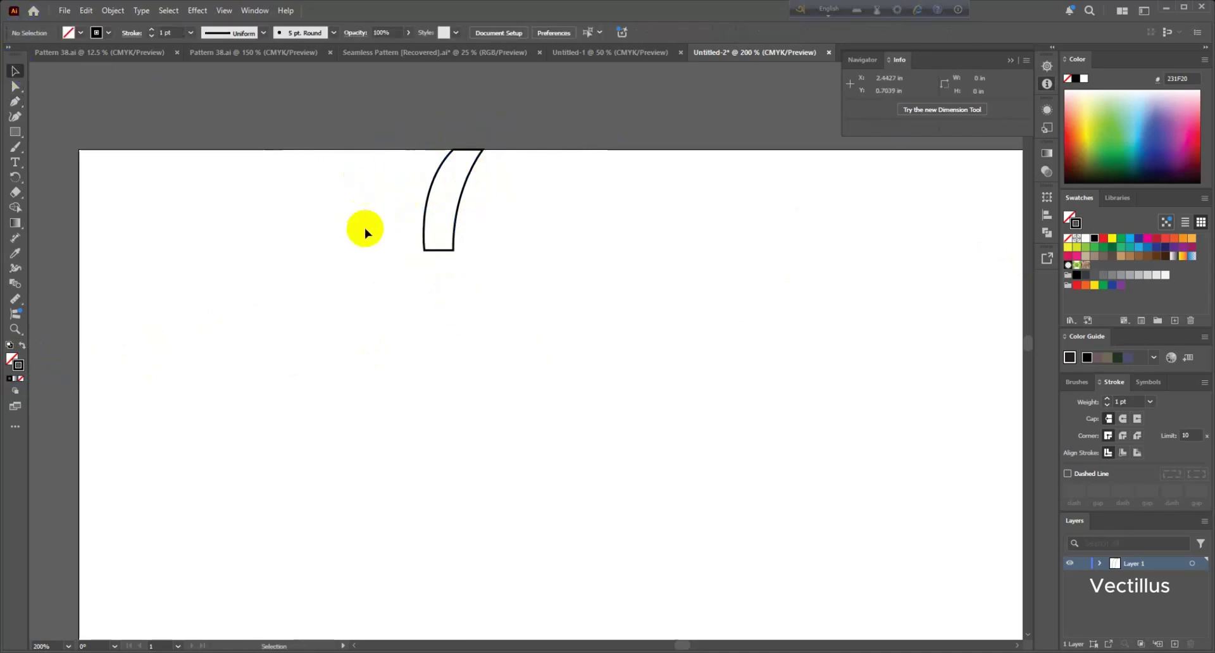
pyautogui.click(62, 200)
pyautogui.click(15, 103)
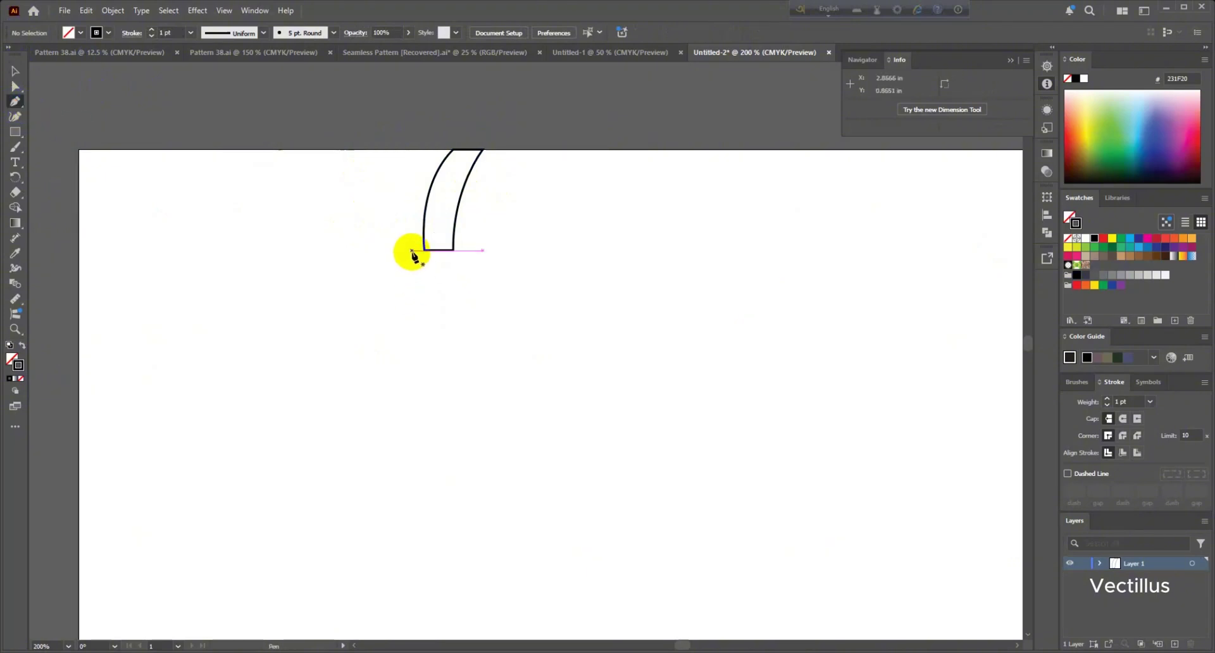
pyautogui.click(412, 250)
pyautogui.click(390, 251)
pyautogui.moveTo(412, 250); pyautogui.dragTo(427, 270)
pyautogui.press('Delete')
pyautogui.press('Delete')
# Step: Draw an ellipse about 0.32 × 0.24 in outside the band's lower end and place a copy above it
pyautogui.moveTo(15, 132); pyautogui.dragTo(48, 154)
pyautogui.moveTo(404, 251)
pyautogui.mouseDown()
pyautogui.moveTo(413, 265)
pyautogui.moveTo(370, 239)
pyautogui.moveTo(412, 199)
pyautogui.mouseUp()
pyautogui.click(14, 71)
pyautogui.scroll(2, 391, 263)
pyautogui.scroll(-1, 419, 261)
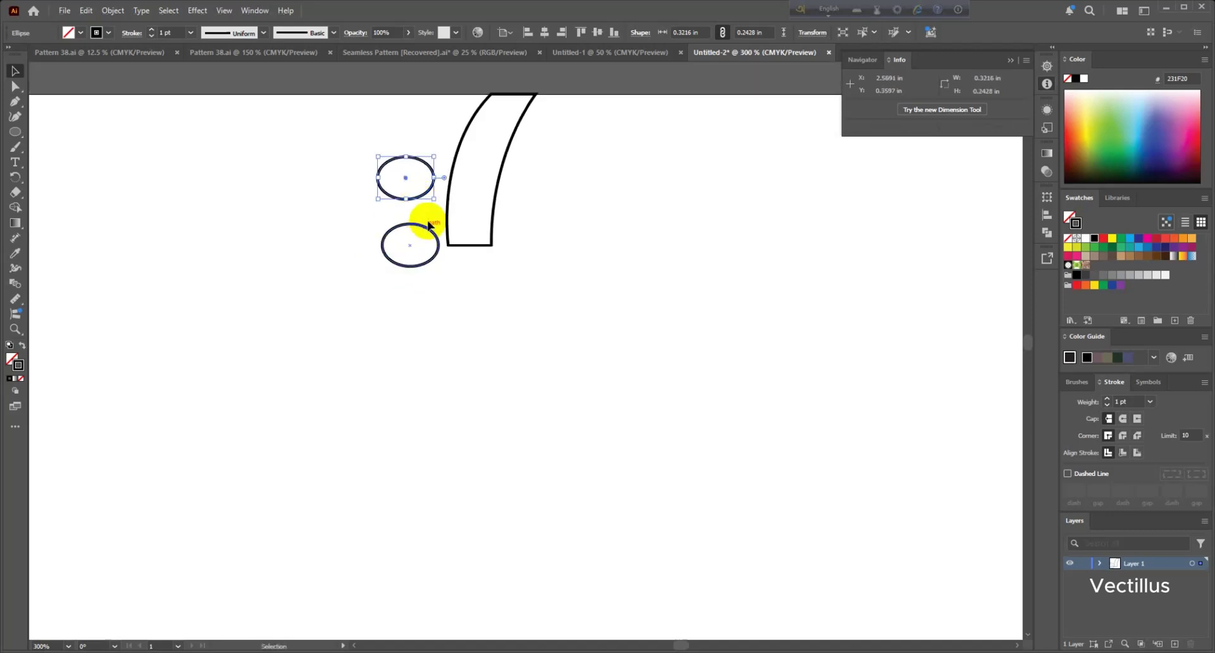
# Step: Delete the bottom anchor point of the lower ellipse to leave an open upper half
pyautogui.click(434, 258)
pyautogui.press('a')
pyautogui.click(412, 268)
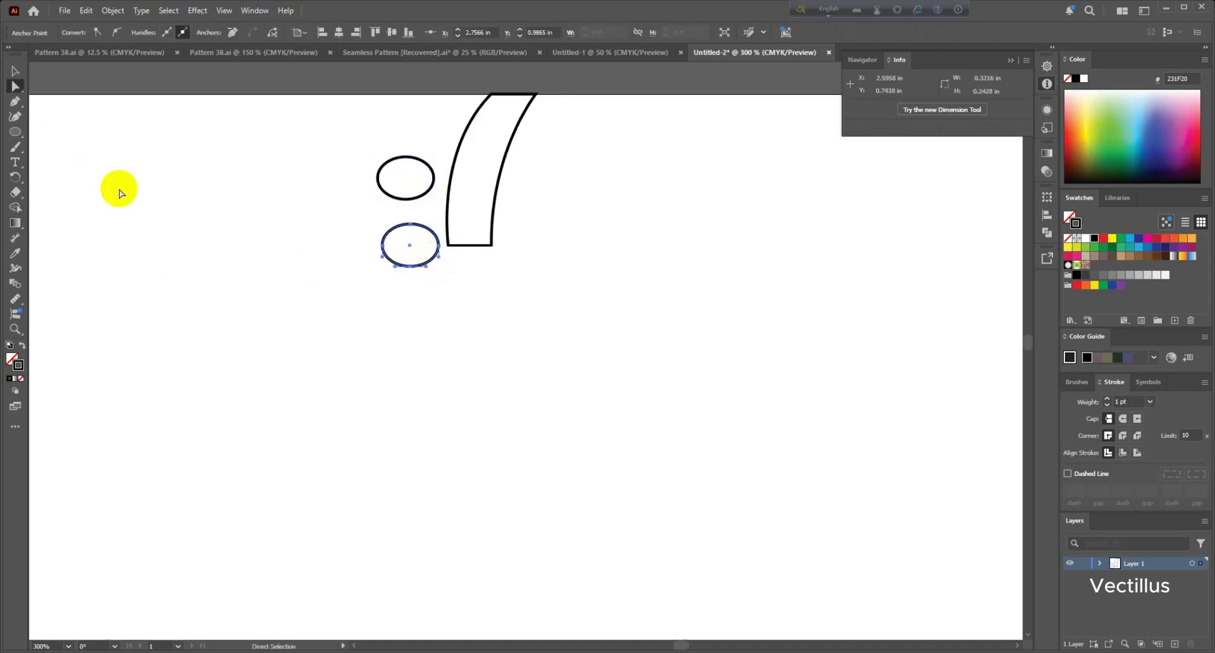
pyautogui.press('Delete')
# Step: Align the half ellipse's lower edge with the bottom edge of the curved band
pyautogui.click(16, 71)
pyautogui.moveTo(388, 302); pyautogui.dragTo(473, 235)
pyautogui.scroll(1, 476, 253)
pyautogui.click(479, 292)
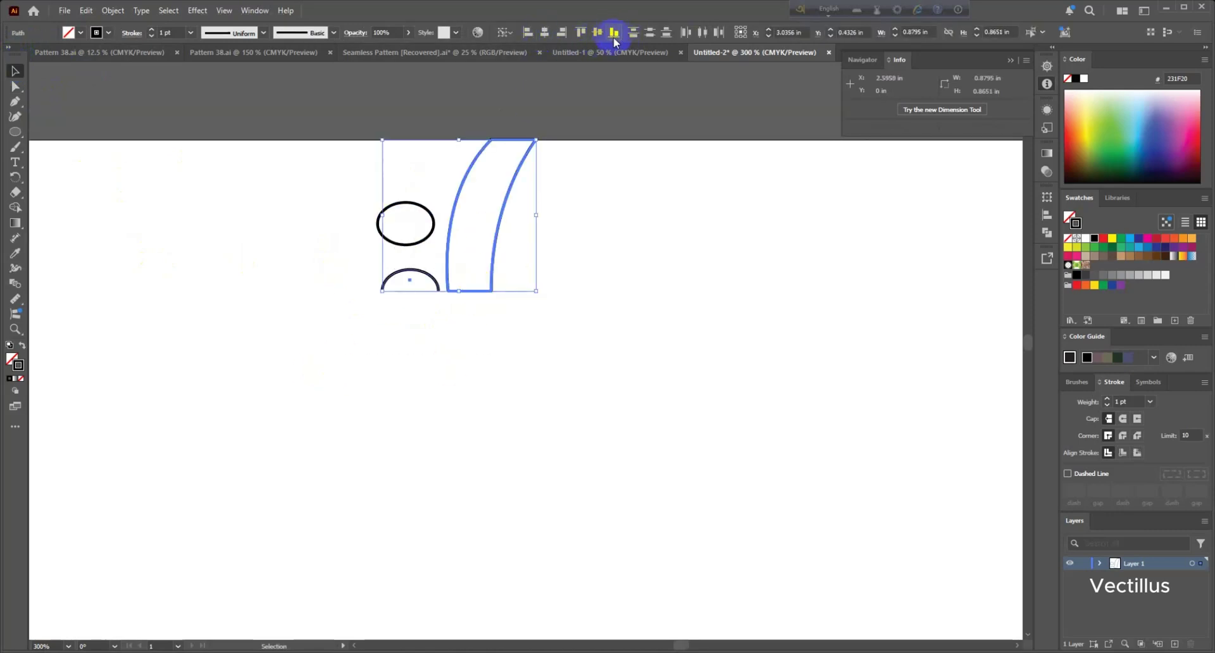
pyautogui.click(430, 291)
pyautogui.scroll(1, 422, 278)
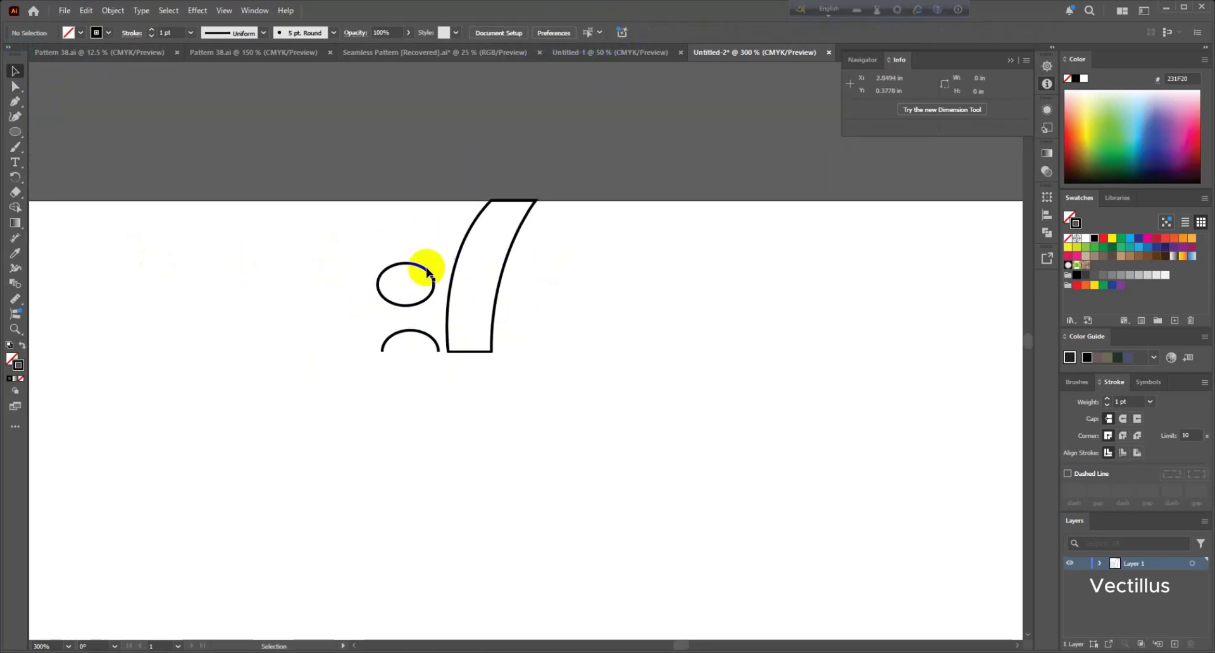
pyautogui.rightClick(422, 337)
pyautogui.moveTo(493, 574)
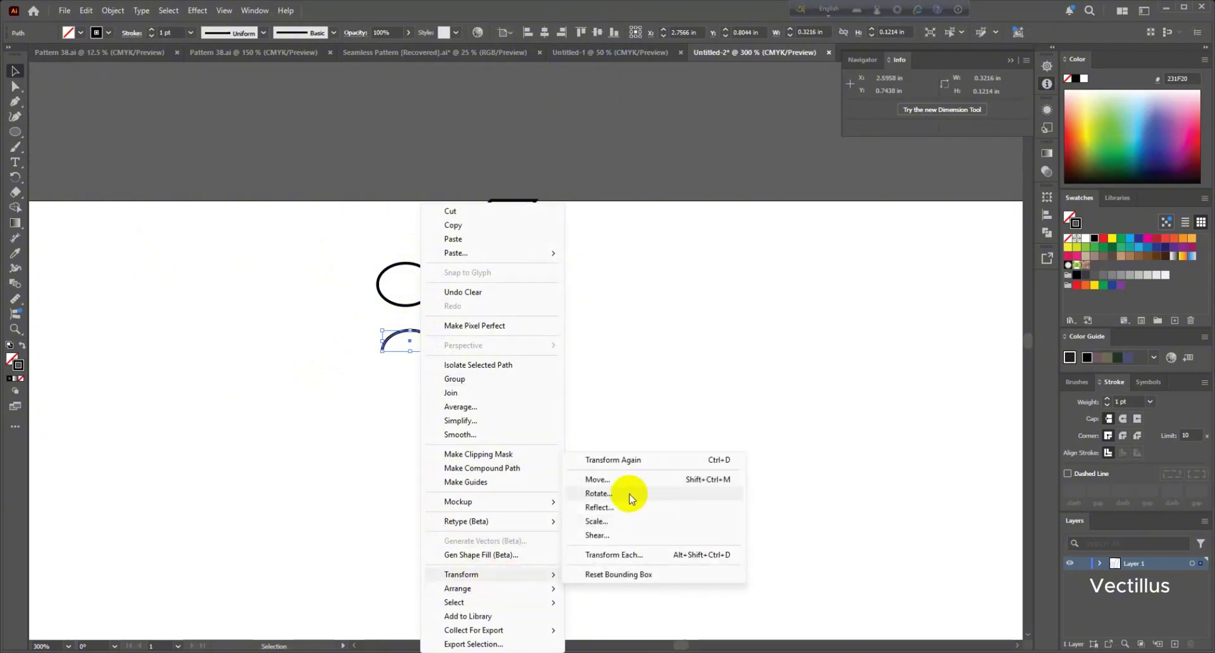
pyautogui.click(629, 495)
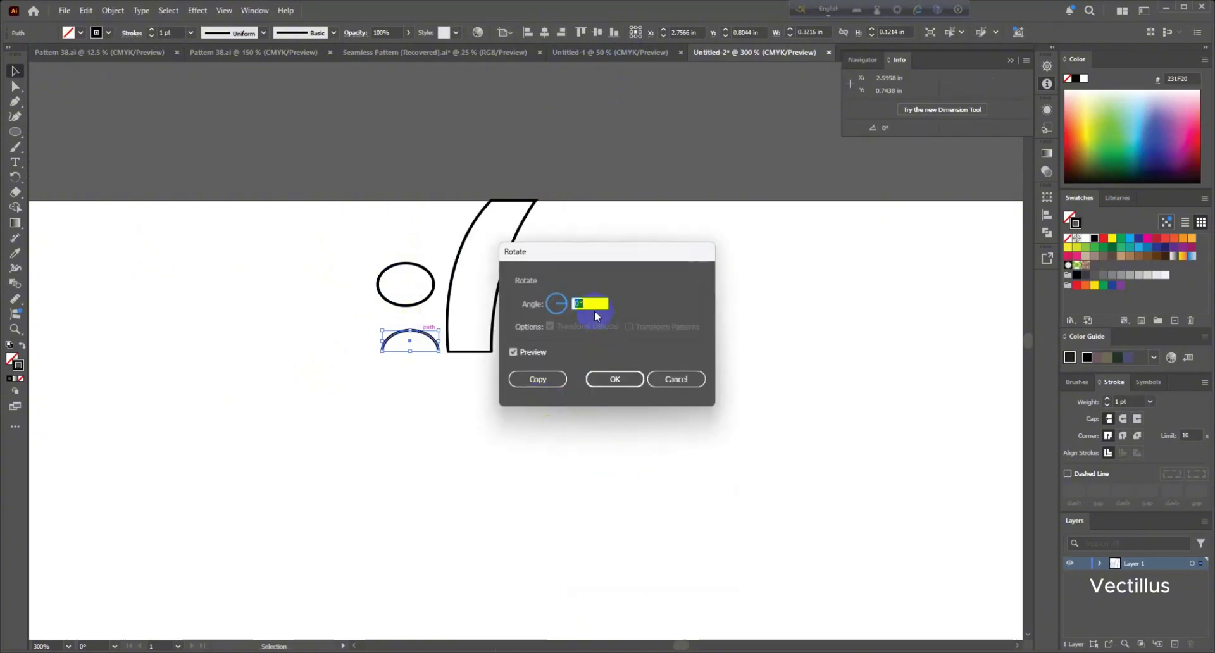
pyautogui.click(676, 379)
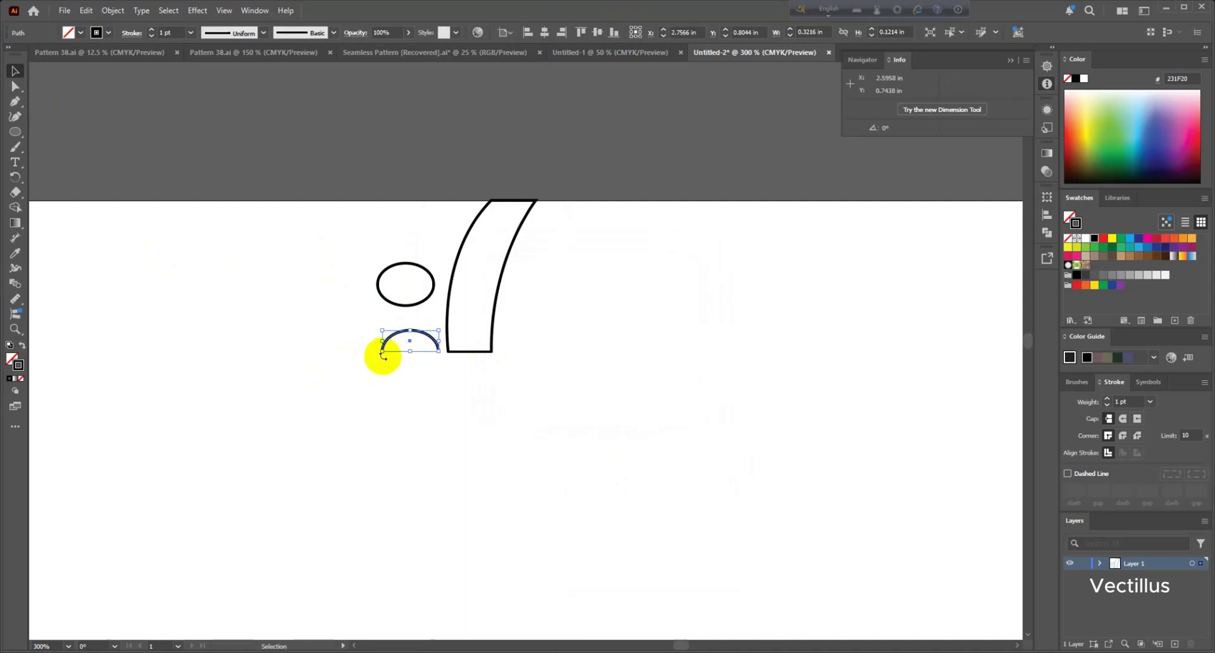
# Step: Place a copy of the half ellipse, rotated 90°, above the band's upper tip with its open side facing right
pyautogui.moveTo(393, 341); pyautogui.dragTo(518, 168)
pyautogui.click(551, 189)
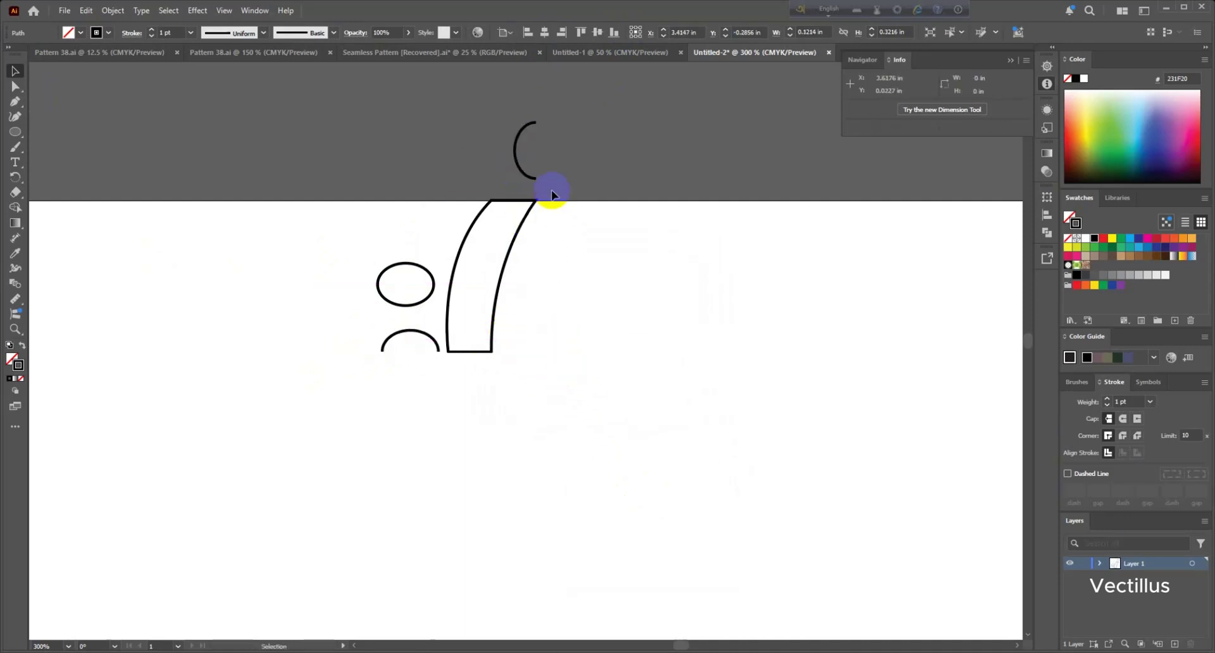
# Step: Round the band's upper-left corner with a radius of about 0.472 in so its top narrows to a point
pyautogui.press('a')
pyautogui.moveTo(494, 217); pyautogui.dragTo(570, 291)
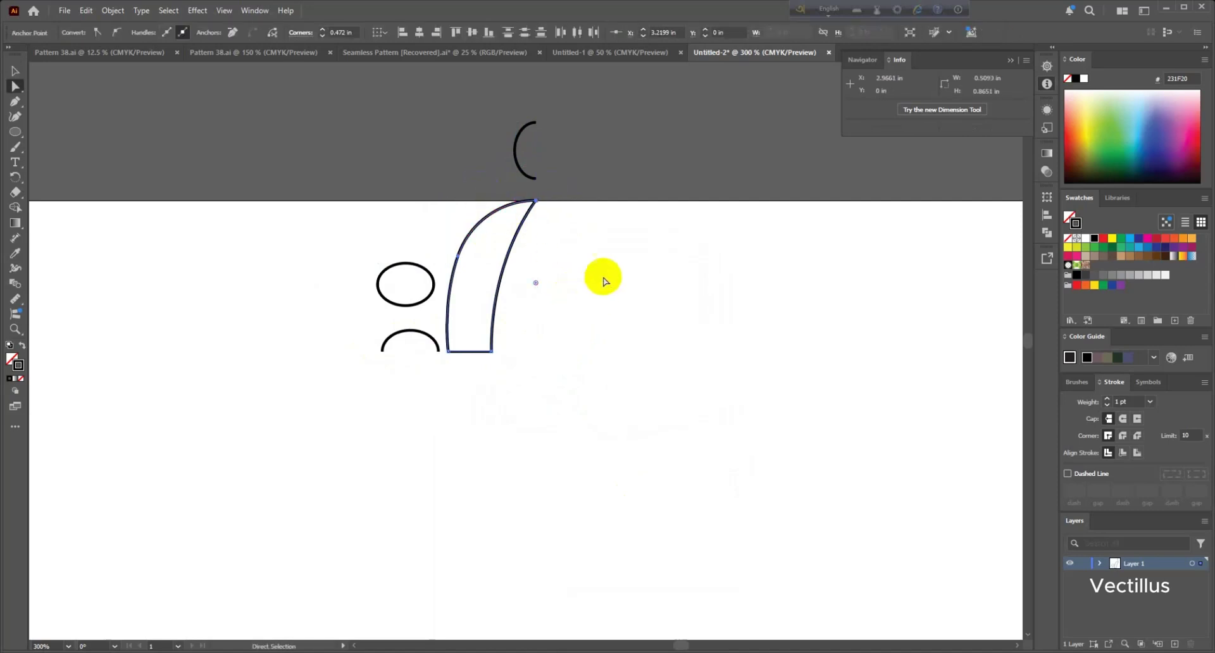
pyautogui.click(600, 260)
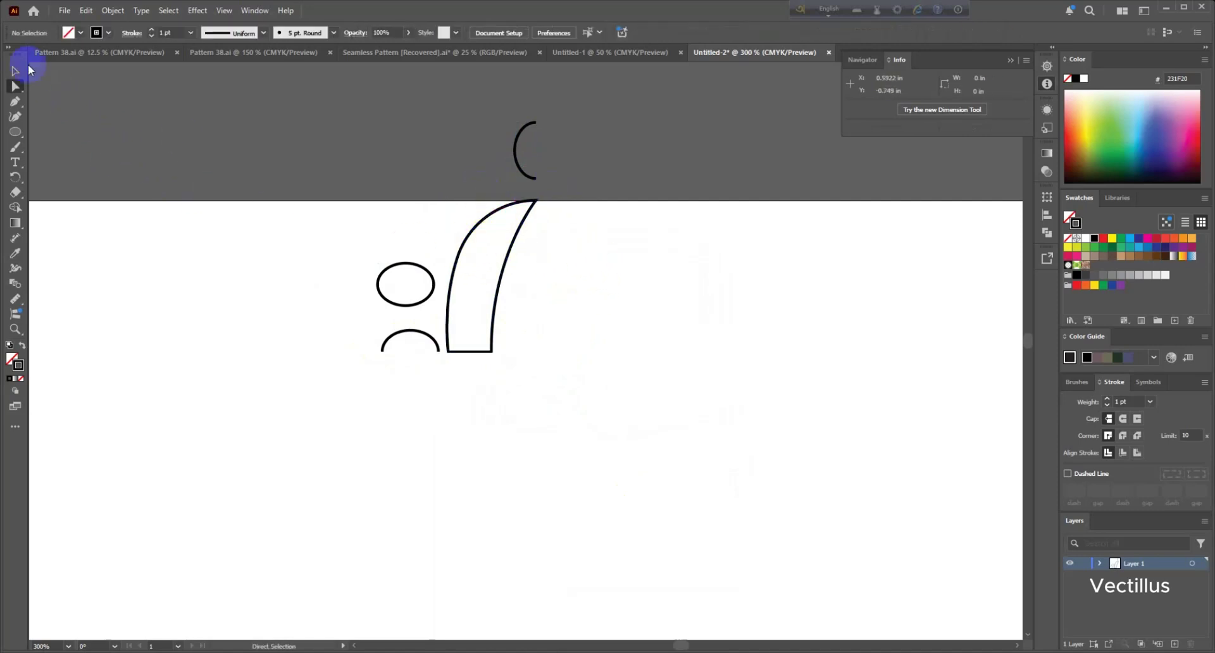
# Step: Place two tilted copies of the ellipse along the band's outer curve and shift the original into line above the half ellipse
pyautogui.moveTo(415, 266); pyautogui.dragTo(448, 190)
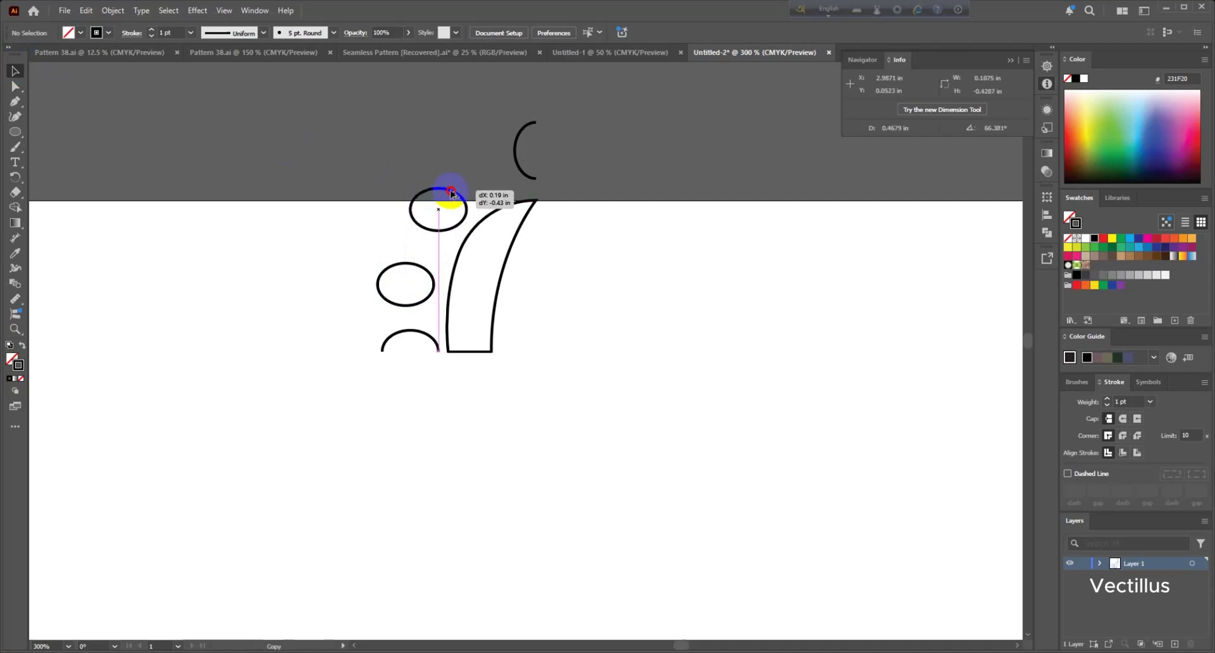
pyautogui.moveTo(471, 235); pyautogui.dragTo(444, 252)
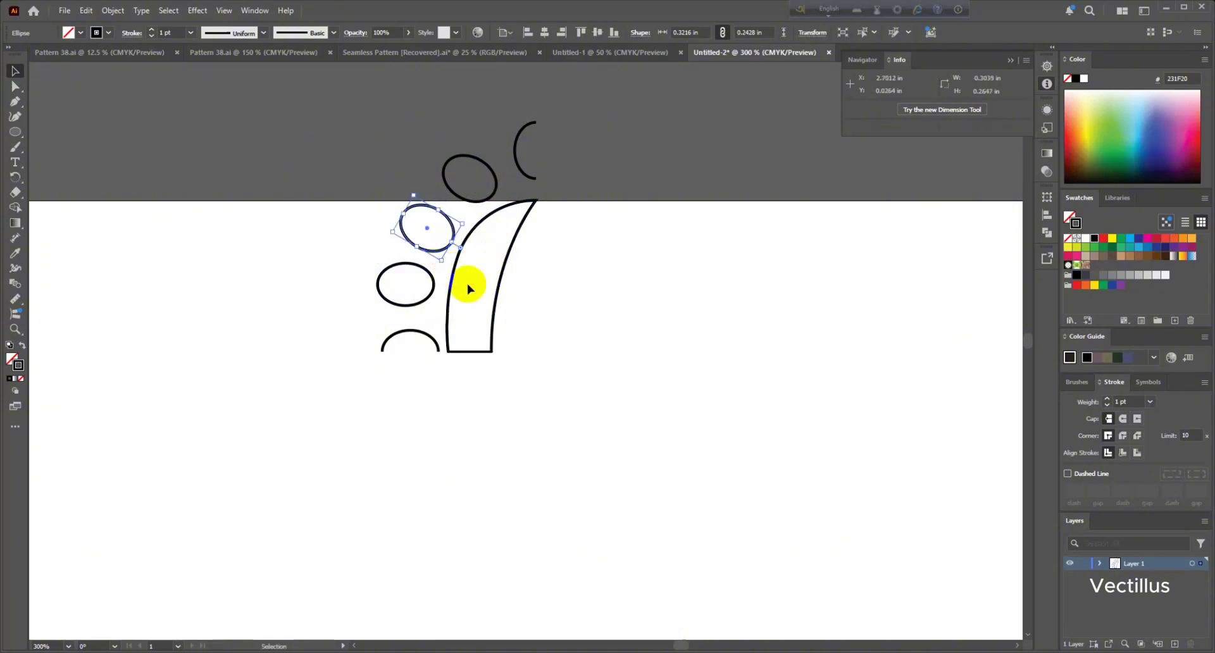
pyautogui.click(469, 285)
pyautogui.moveTo(426, 302); pyautogui.dragTo(430, 308)
pyautogui.click(494, 238)
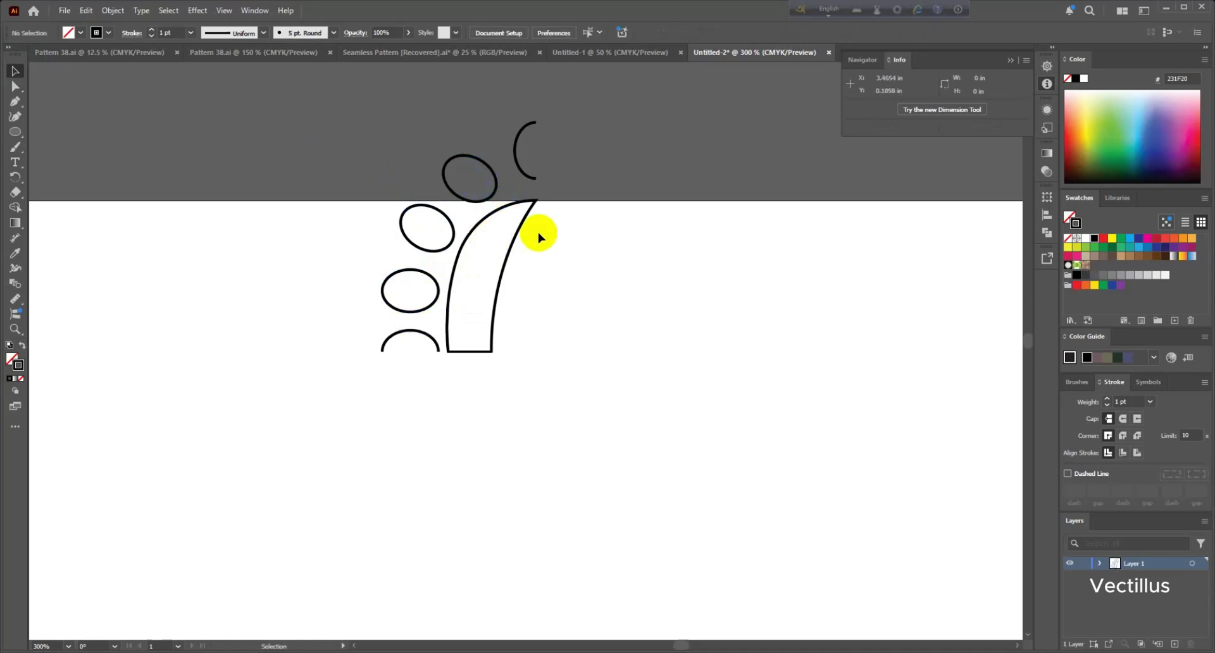
# Step: Swap fill and stroke on all the shapes to give them a black fill without an outline
pyautogui.scroll(2, 557, 239)
pyautogui.moveTo(321, 158); pyautogui.dragTo(569, 440)
pyautogui.moveTo(353, 179); pyautogui.dragTo(608, 502)
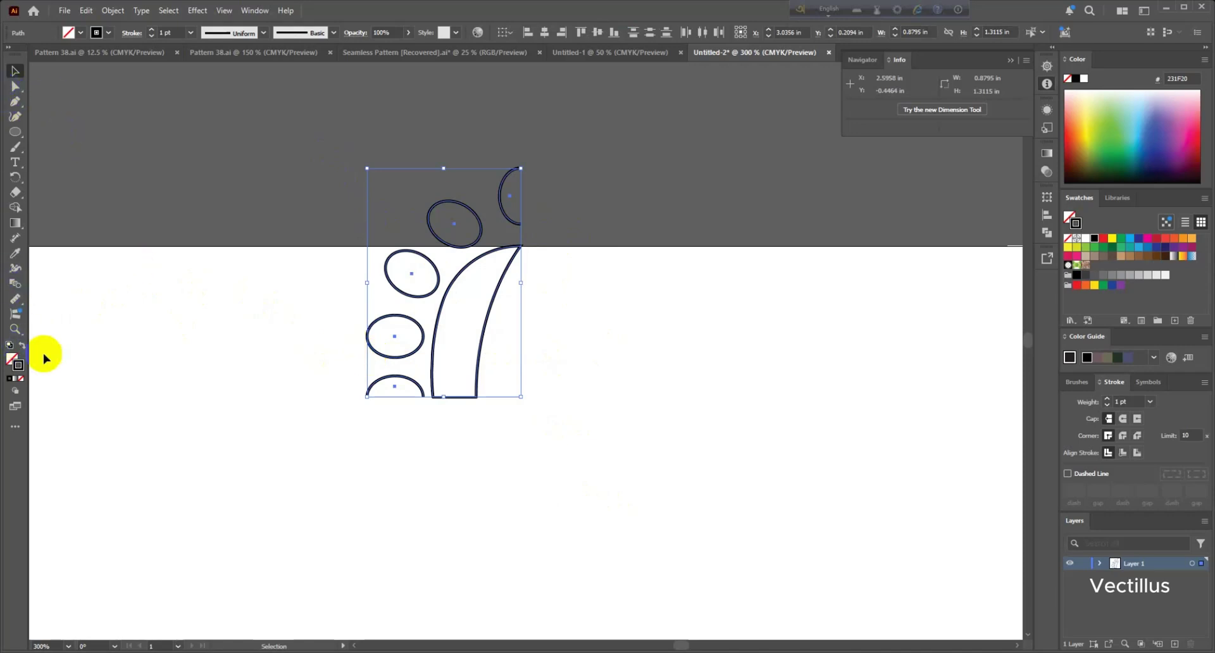
pyautogui.click(22, 344)
pyautogui.click(630, 286)
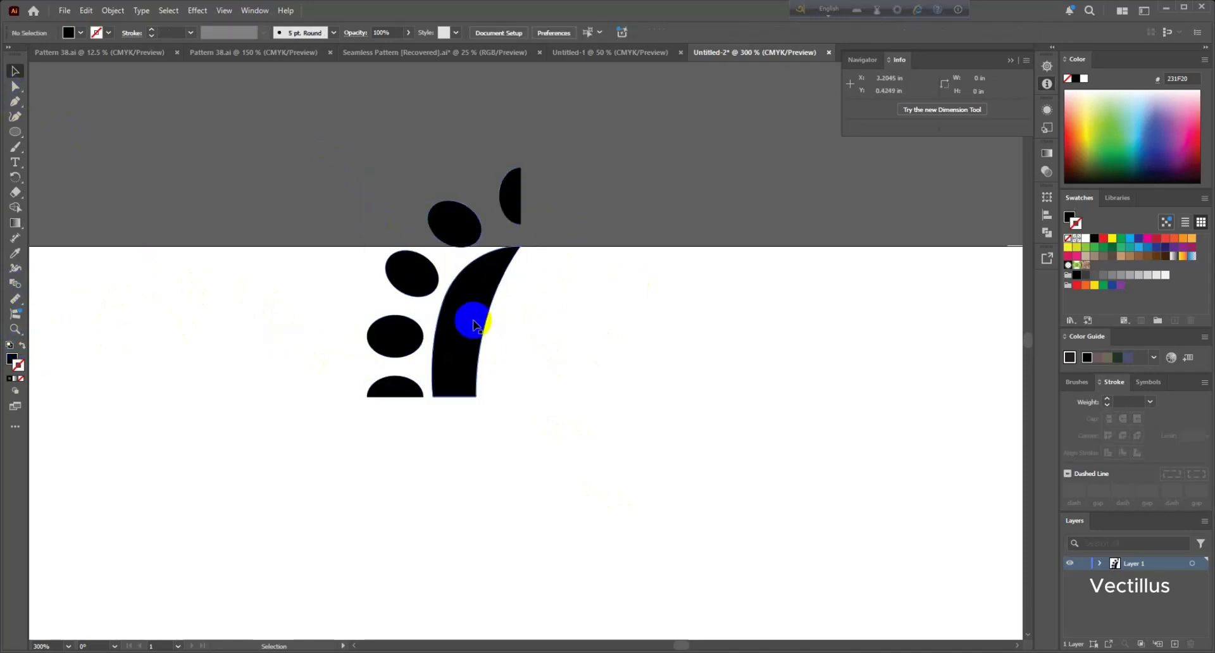
# Step: Shift the band's lower-left anchor point slightly left to widen its base, and nudge the bottom half ellipse left
pyautogui.press('a')
pyautogui.click(433, 397)
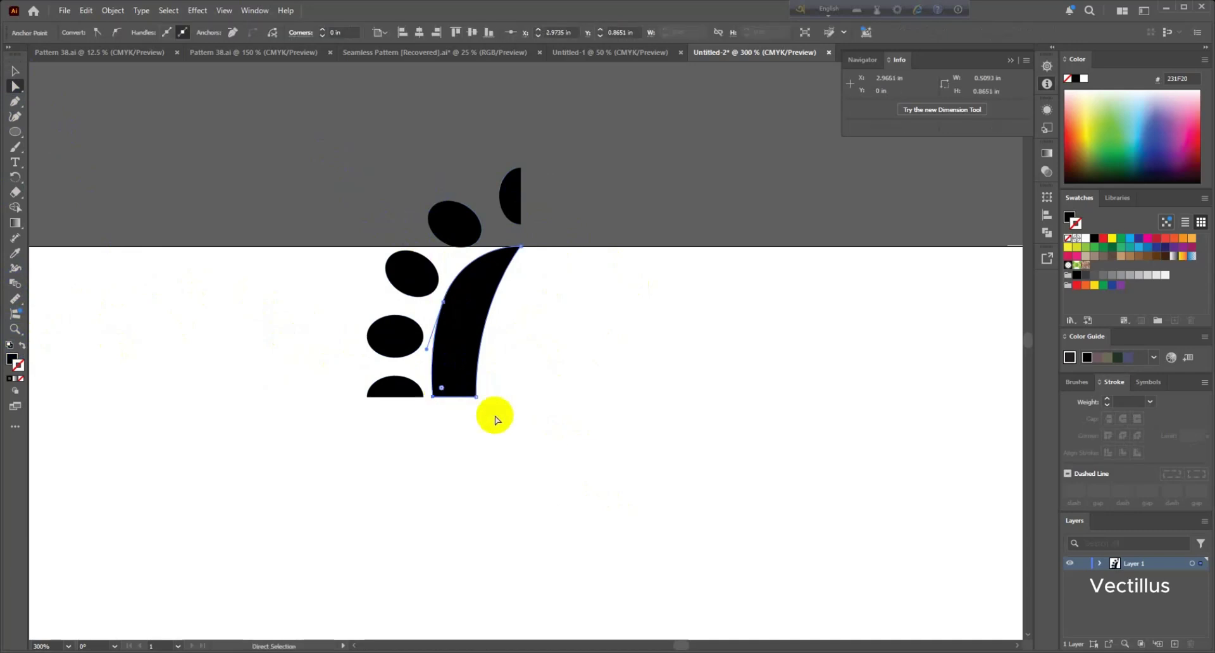
pyautogui.click(397, 392)
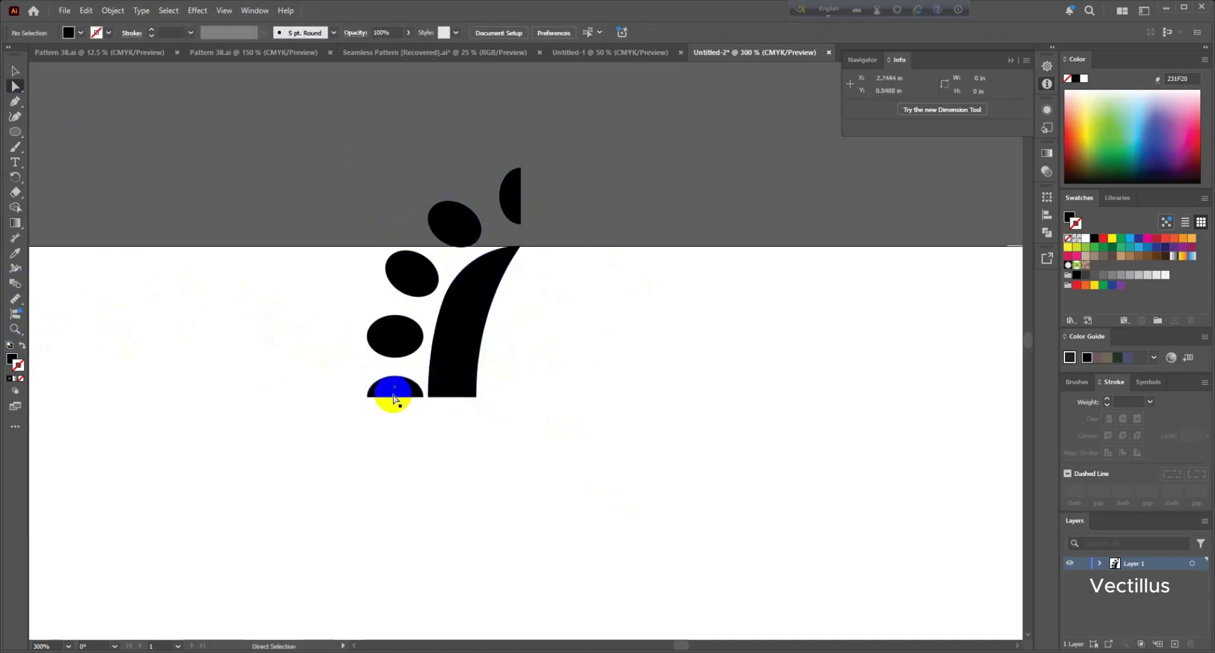
pyautogui.press('Left')
pyautogui.click(530, 382)
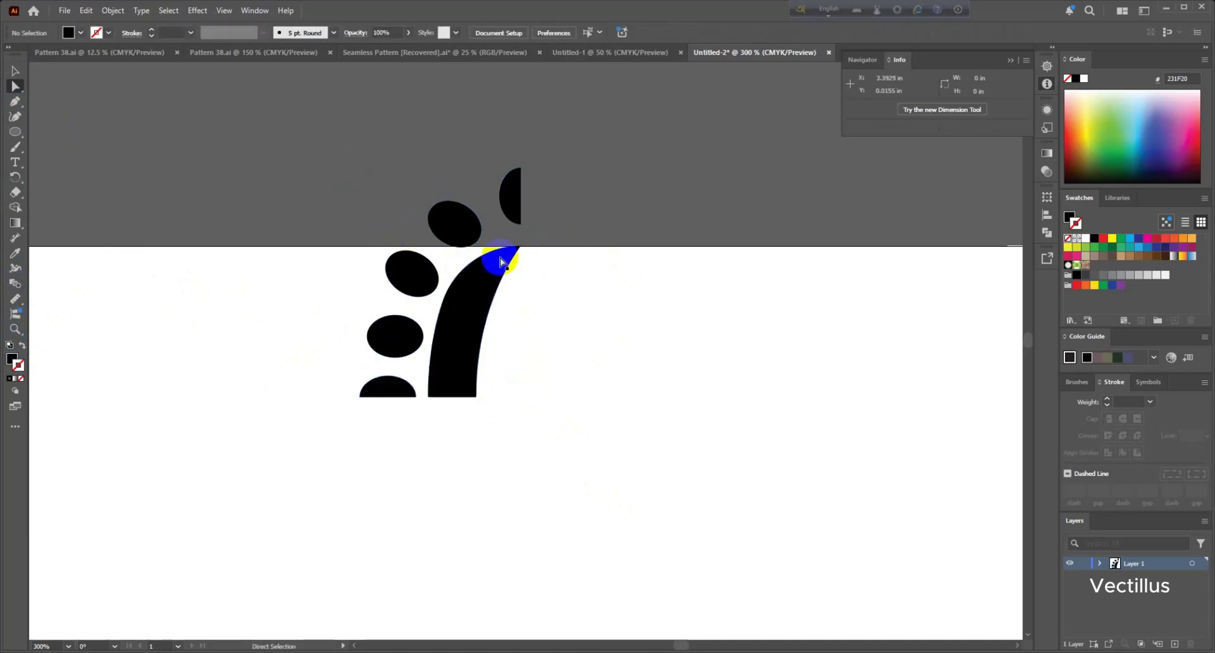
# Step: Group the curved band with all the ellipses and half ellipses
pyautogui.click(459, 306)
pyautogui.click(15, 71)
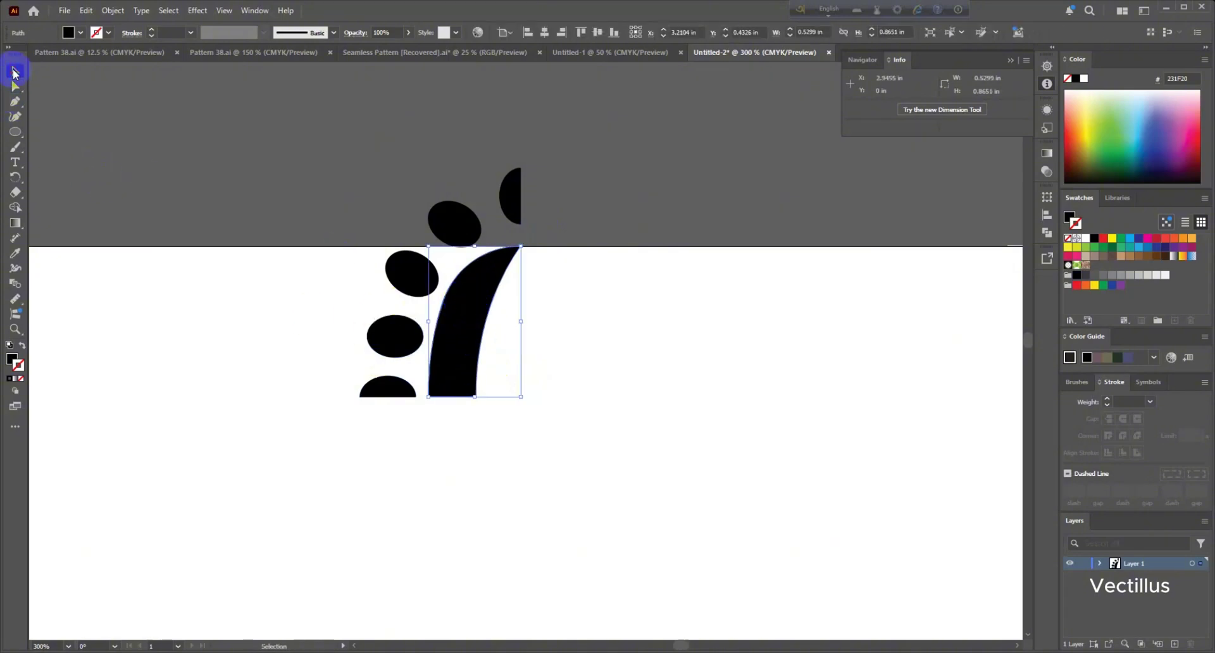
pyautogui.moveTo(366, 174); pyautogui.dragTo(614, 431)
pyautogui.hotkey('ctrl', 'g')
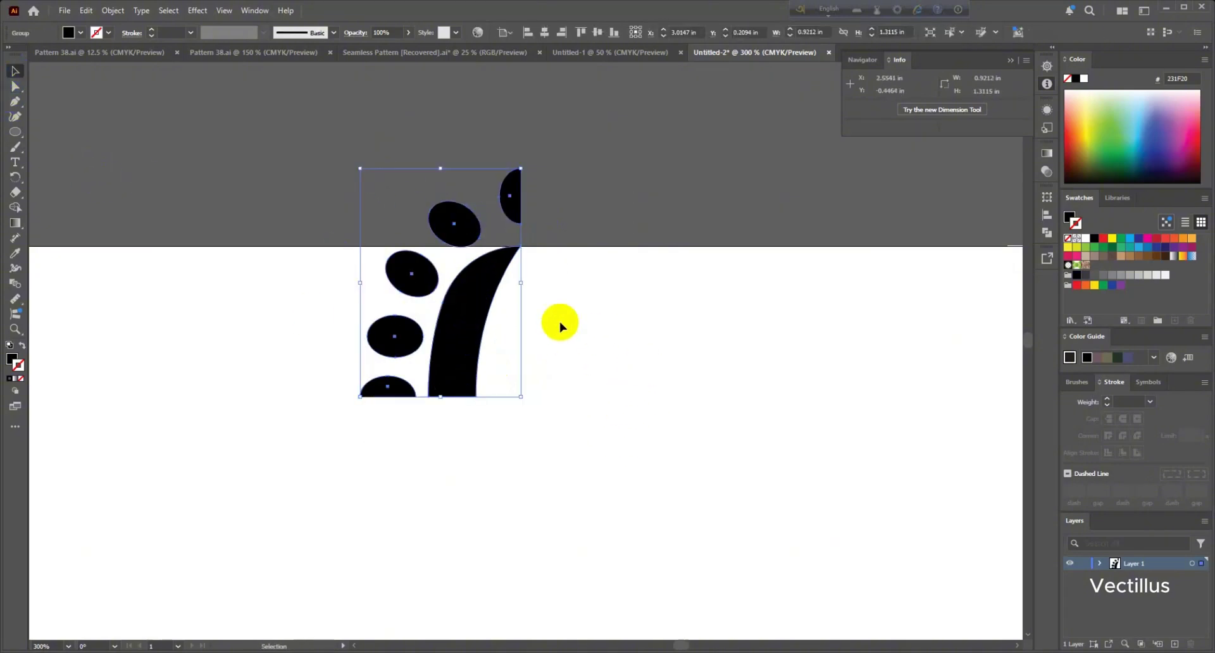
# Step: Create a copy of the group reflected across the vertical axis and place it against the original's right edge
pyautogui.rightClick(486, 297)
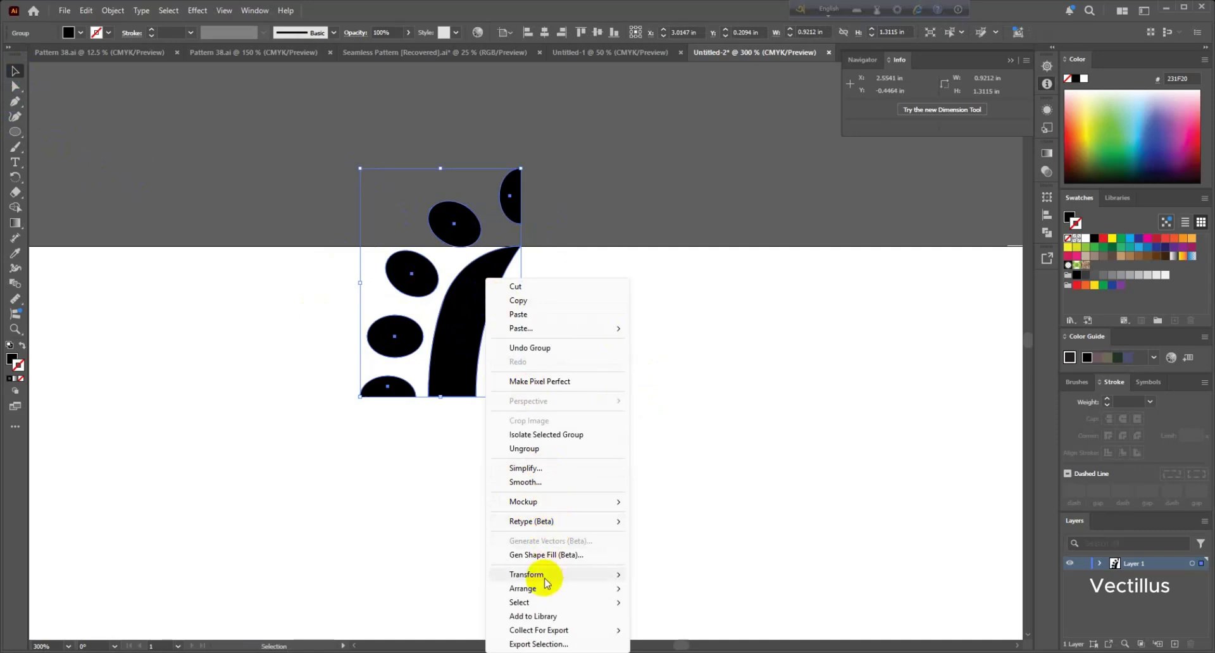
pyautogui.moveTo(546, 581)
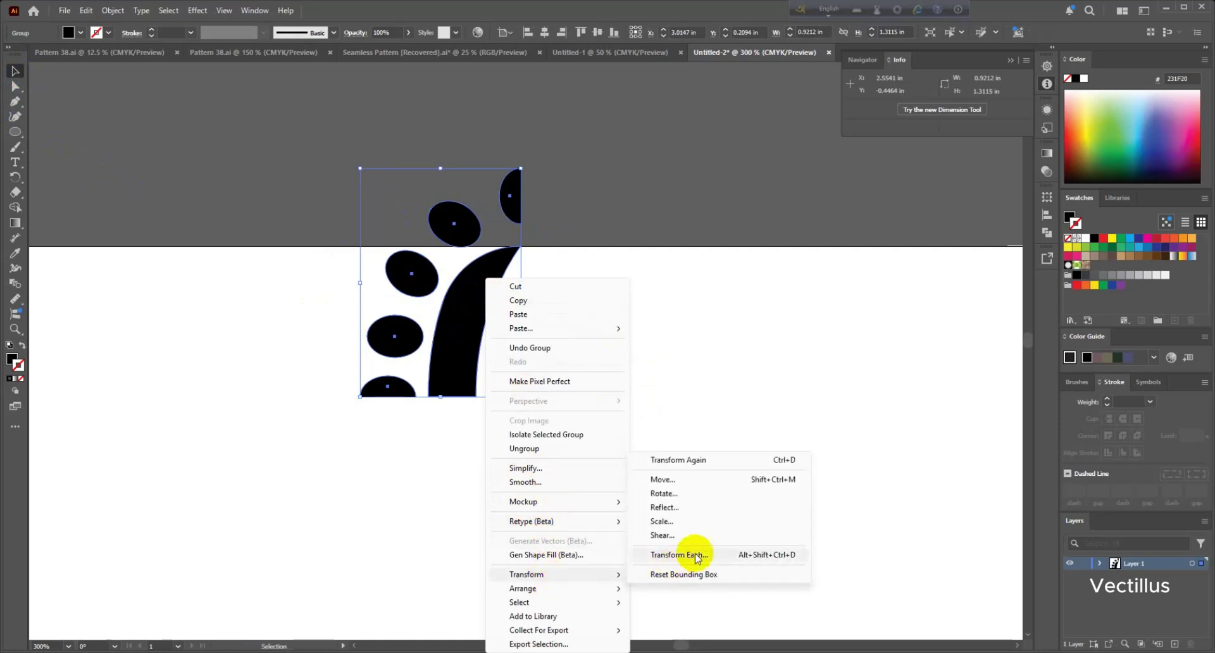
pyautogui.click(668, 507)
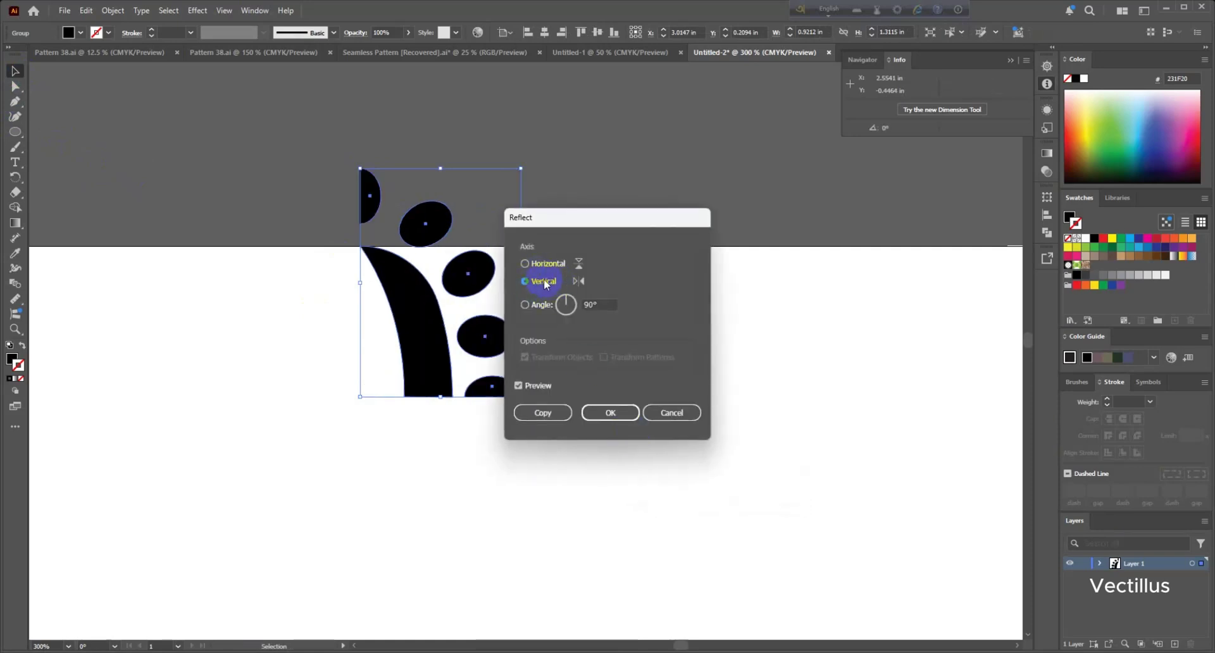
pyautogui.click(543, 412)
pyautogui.moveTo(435, 338); pyautogui.dragTo(593, 332)
# Step: Create a copy of both groups reflected across the horizontal axis and place it directly below to close the motif
pyautogui.moveTo(303, 143); pyautogui.dragTo(751, 444)
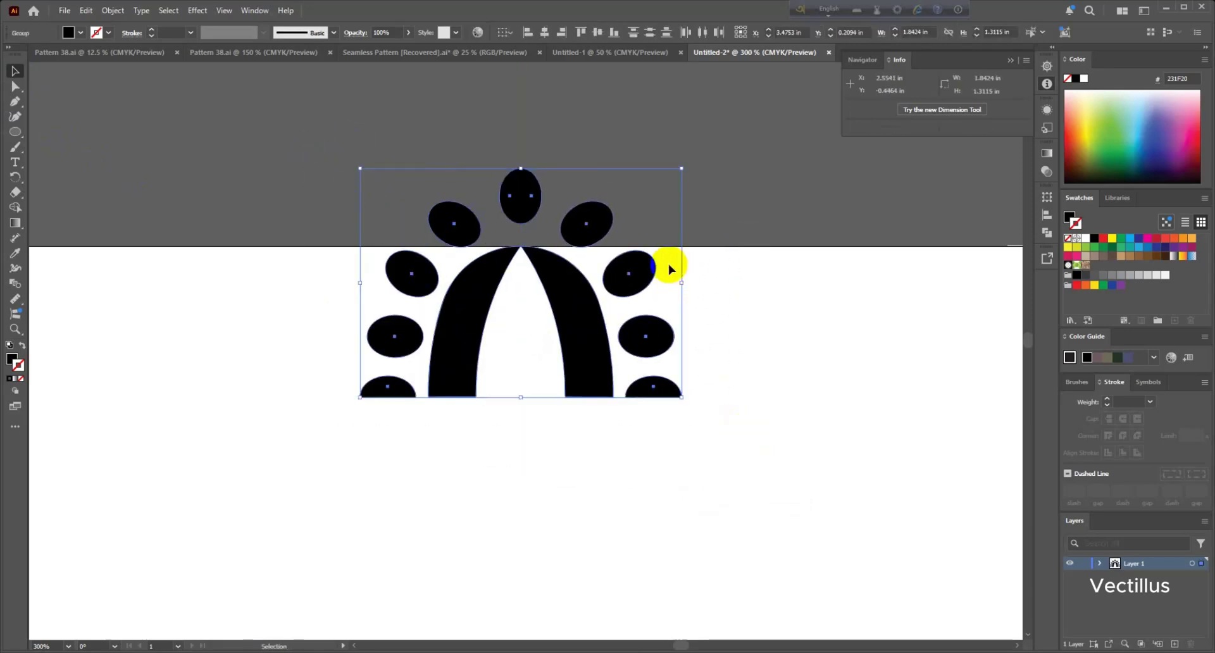
pyautogui.rightClick(680, 281)
pyautogui.moveTo(753, 562)
pyautogui.click(822, 496)
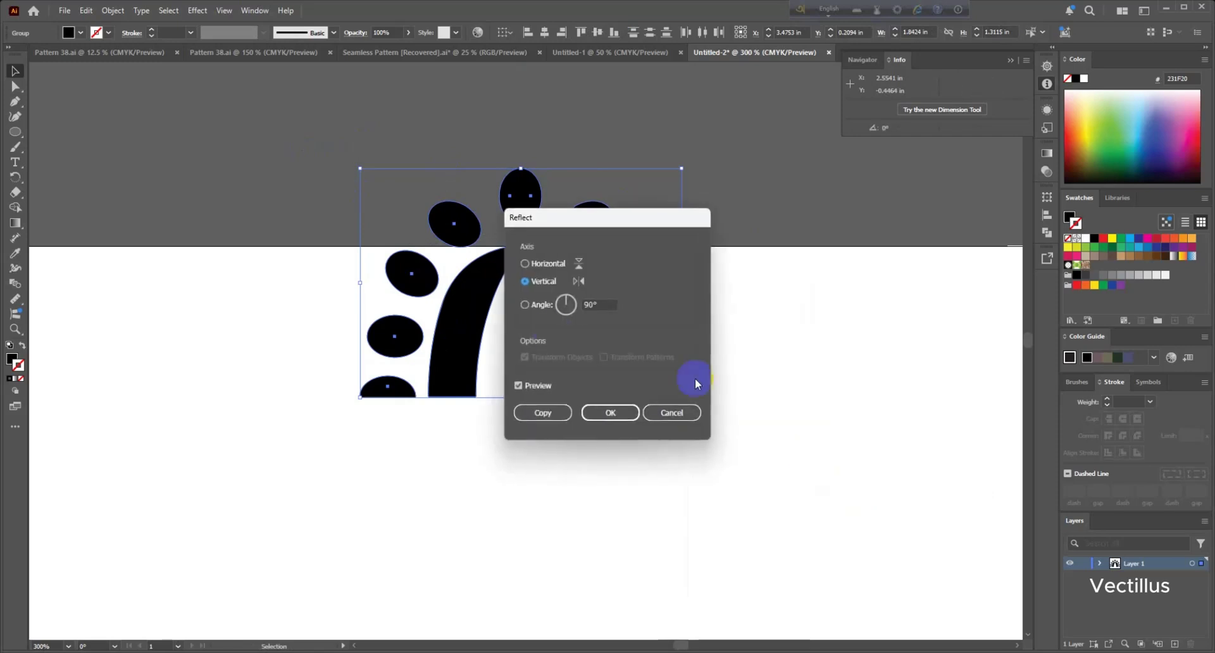
pyautogui.click(536, 264)
pyautogui.click(542, 413)
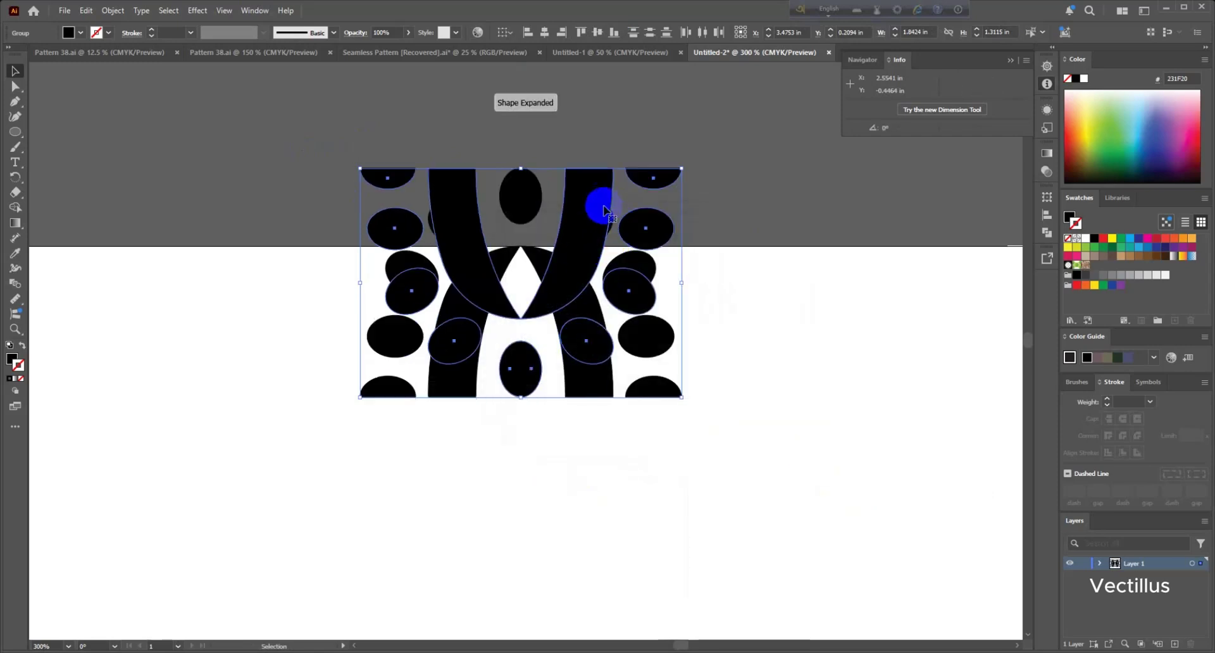
pyautogui.moveTo(597, 203); pyautogui.dragTo(596, 437)
pyautogui.click(352, 138)
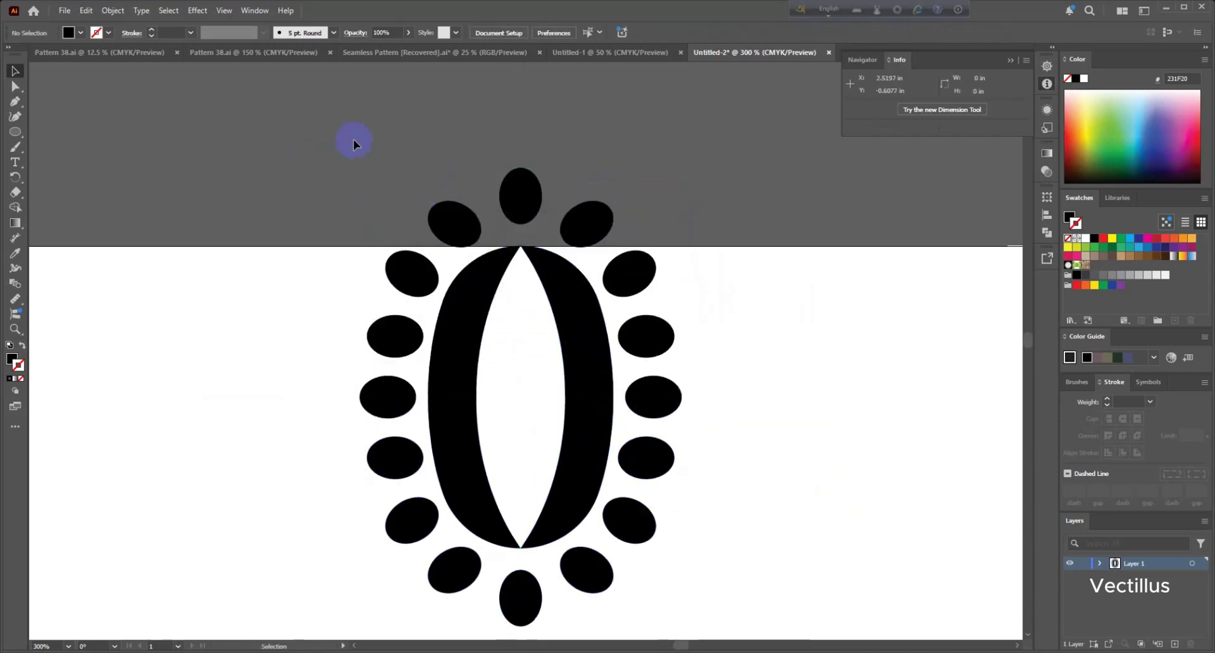
# Step: Unite all the groups of the motif with Pathfinder
pyautogui.scroll(-1, 352, 138)
pyautogui.moveTo(607, 479); pyautogui.dragTo(606, 479)
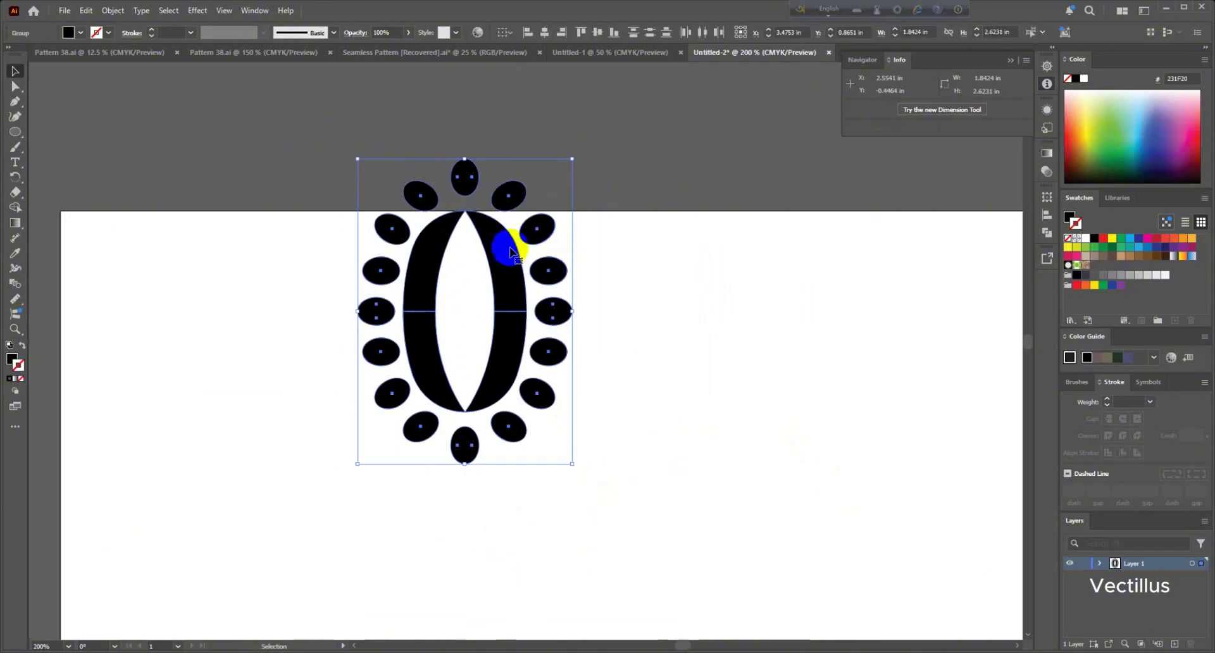
pyautogui.click(1047, 233)
pyautogui.click(901, 227)
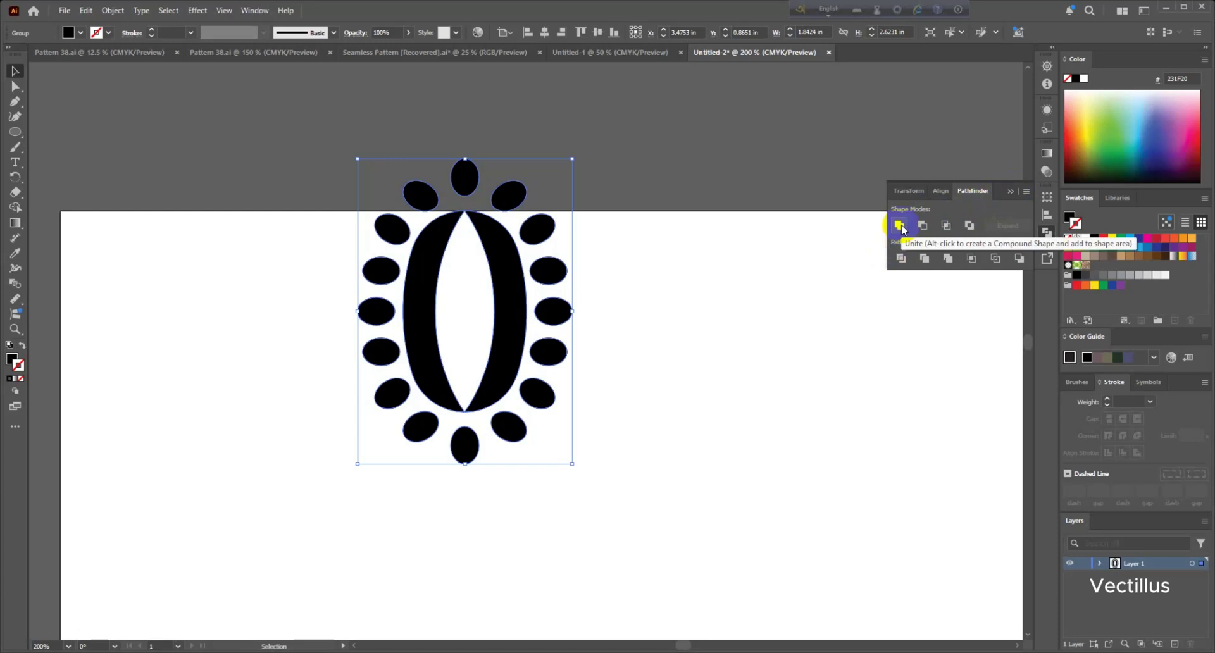
pyautogui.click(1010, 191)
# Step: Move the motif fully onto the artboard, just below its upper edge
pyautogui.moveTo(522, 297); pyautogui.dragTo(535, 400)
pyautogui.scroll(-1, 534, 397)
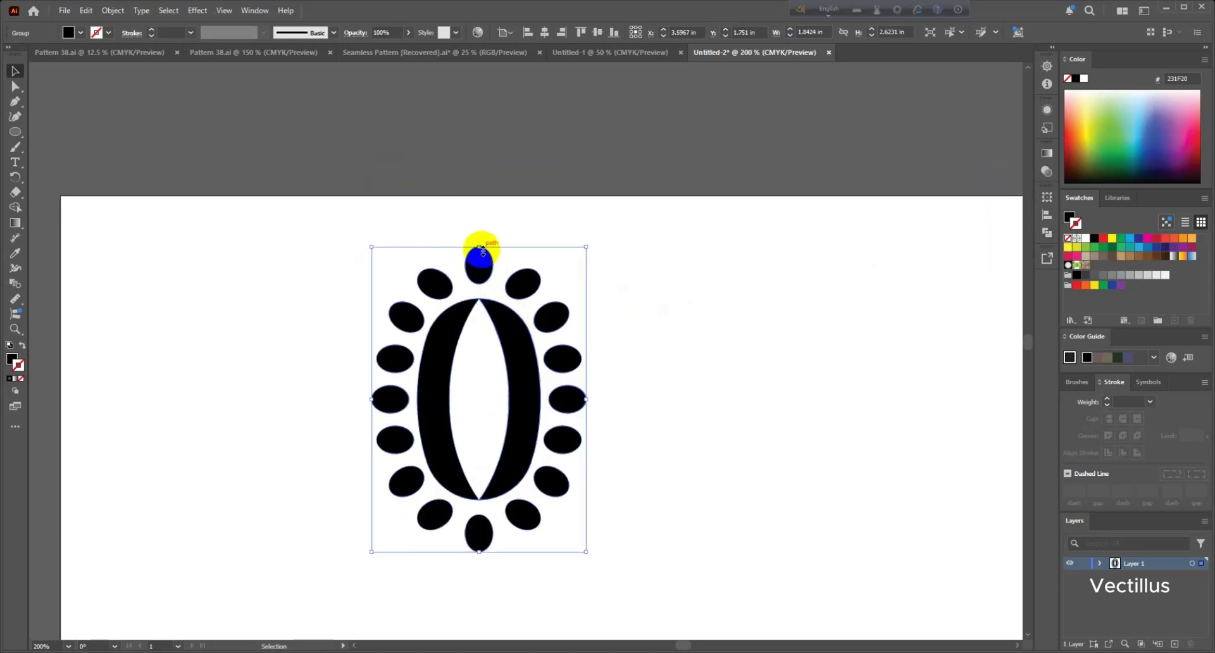
pyautogui.moveTo(480, 246); pyautogui.dragTo(489, 291)
pyautogui.hotkey('ctrl', 'z')
pyautogui.click(590, 343)
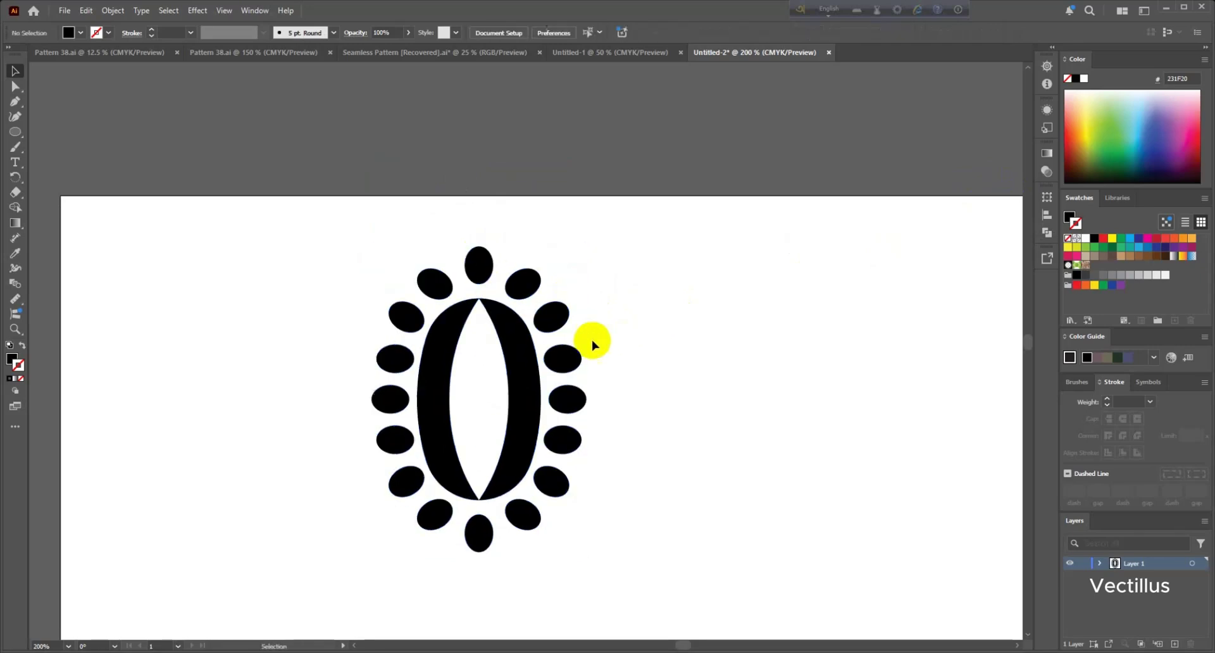
pyautogui.scroll(-1, 585, 347)
pyautogui.moveTo(529, 360); pyautogui.dragTo(523, 320)
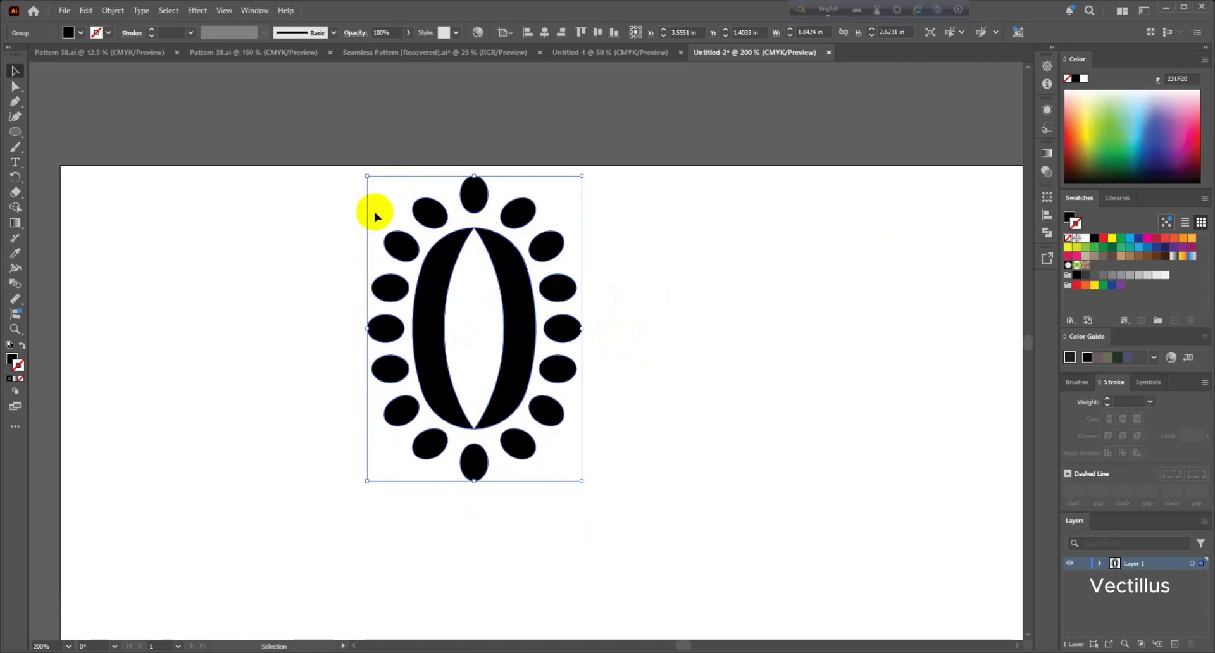
# Step: Add the Scribble effect to the motif with preview on, try an angle of 0°, and set the angle to 90°
pyautogui.click(171, 32)
pyautogui.click(196, 13)
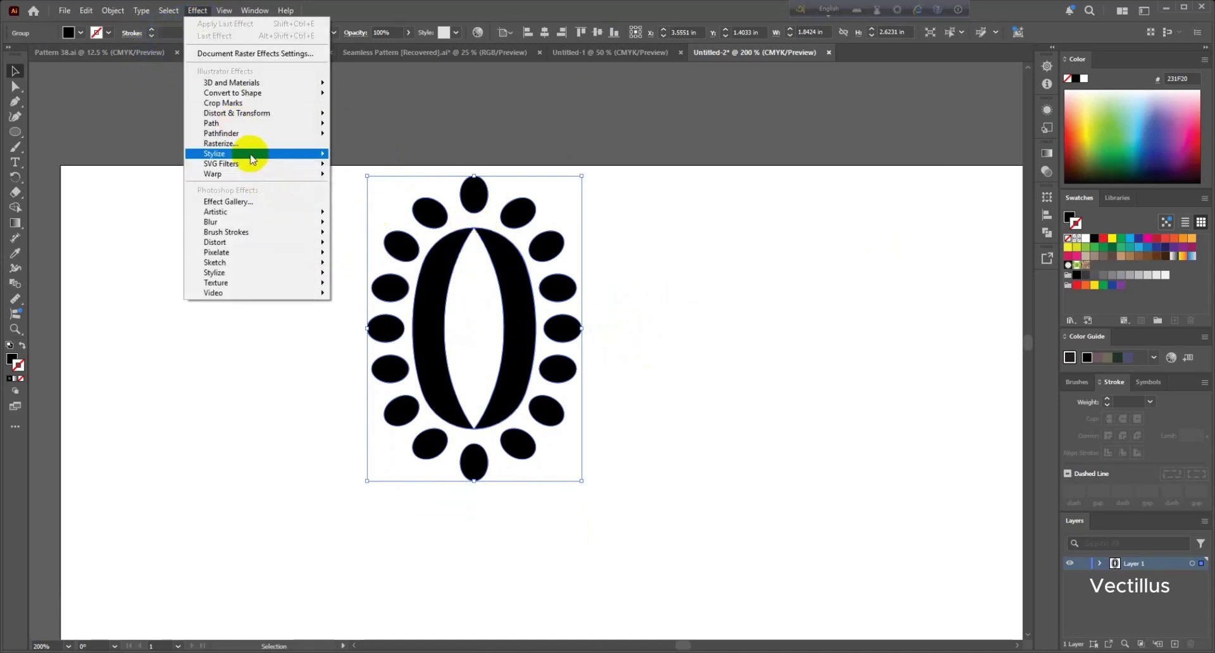
pyautogui.moveTo(245, 156)
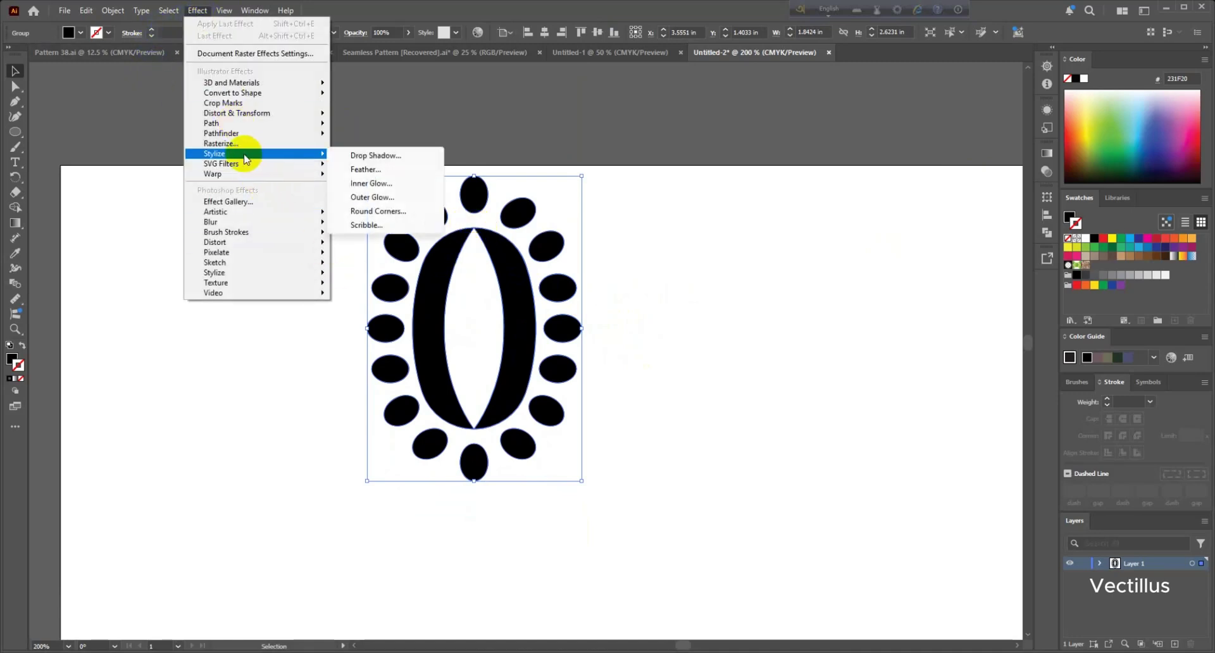
pyautogui.click(366, 224)
pyautogui.moveTo(593, 161)
pyautogui.mouseDown()
pyautogui.moveTo(759, 179)
pyautogui.moveTo(750, 164)
pyautogui.mouseUp()
pyautogui.doubleClick(754, 213)
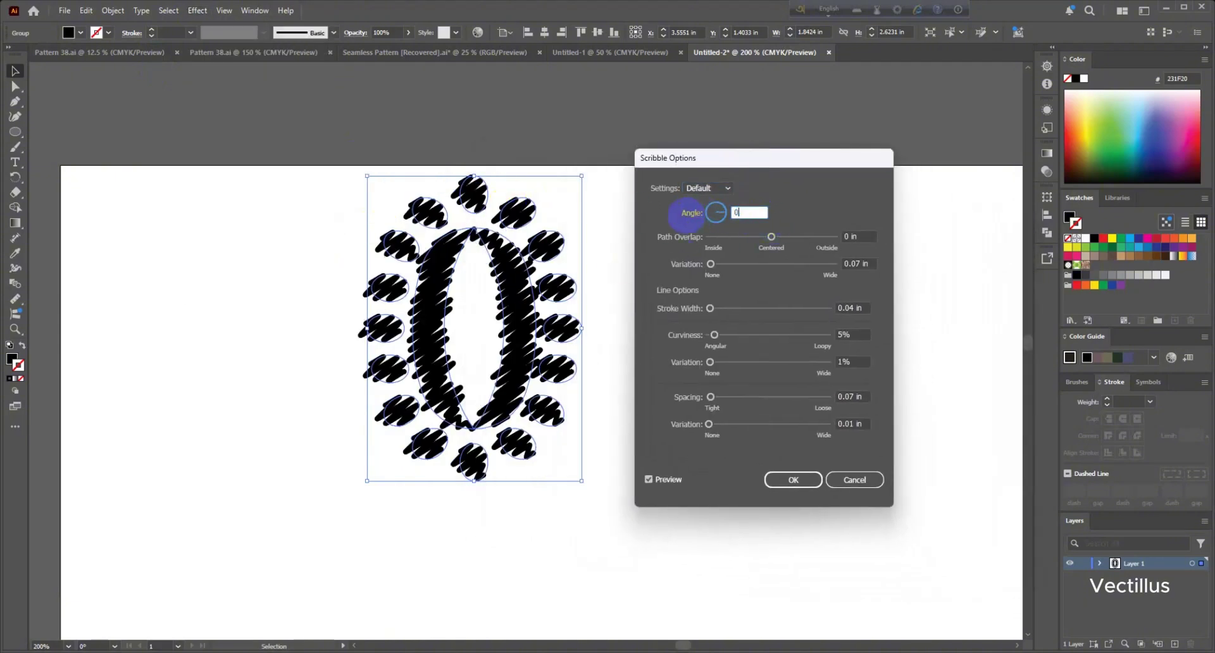
pyautogui.write('0')
pyautogui.doubleClick(874, 263)
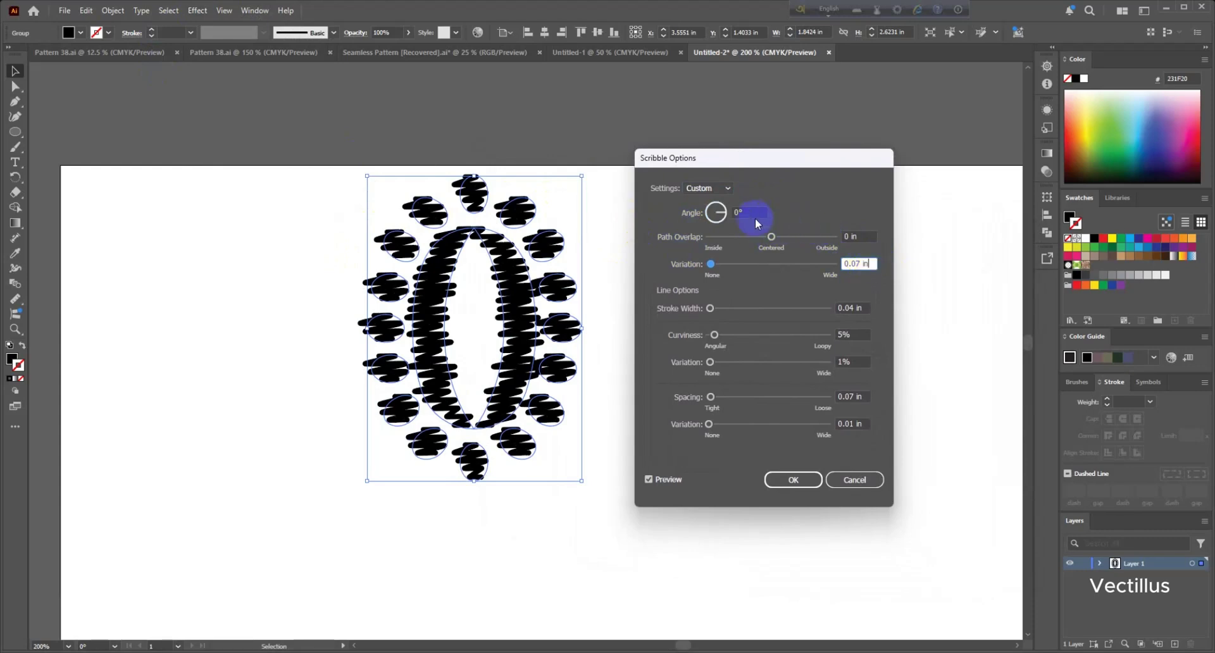
pyautogui.doubleClick(750, 213)
pyautogui.write('90')
# Step: Set the scribble's path overlap variation to 0 in
pyautogui.click(857, 263)
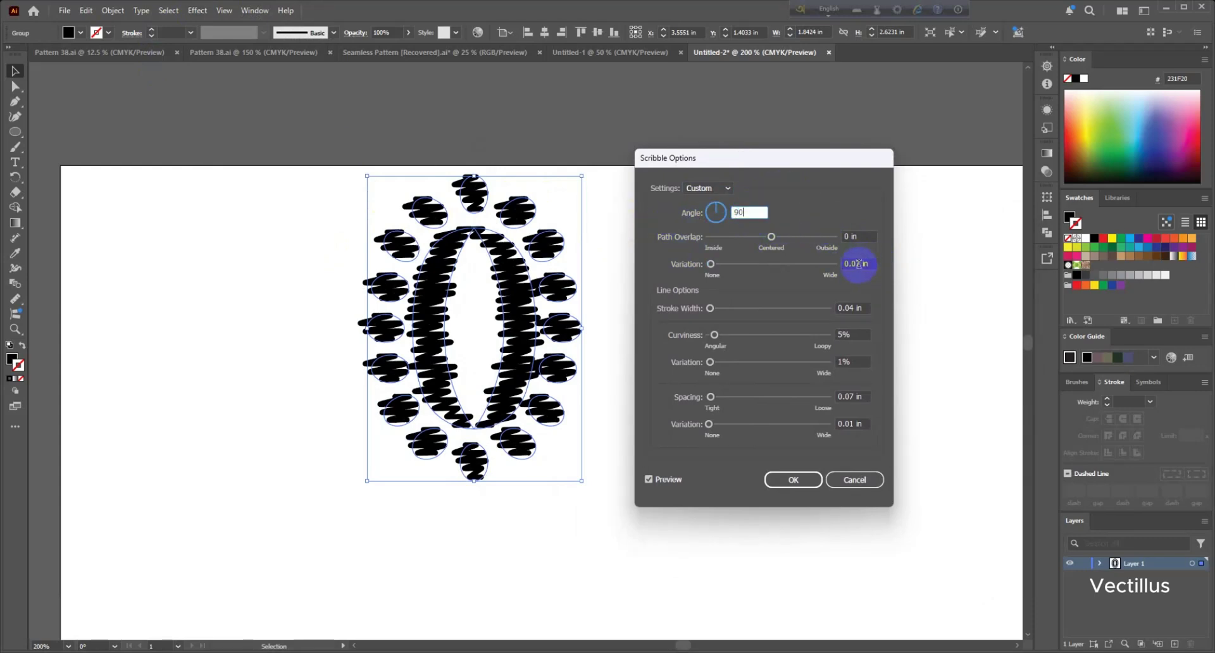
pyautogui.doubleClick(866, 262)
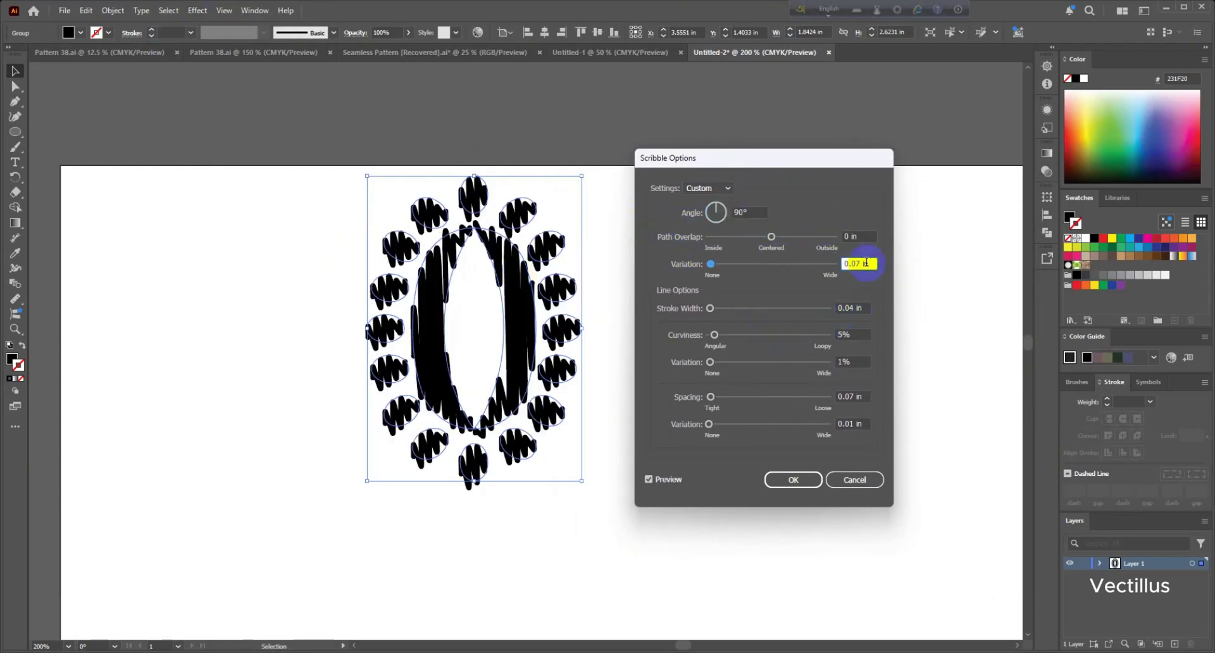
pyautogui.scroll(-1, 858, 260)
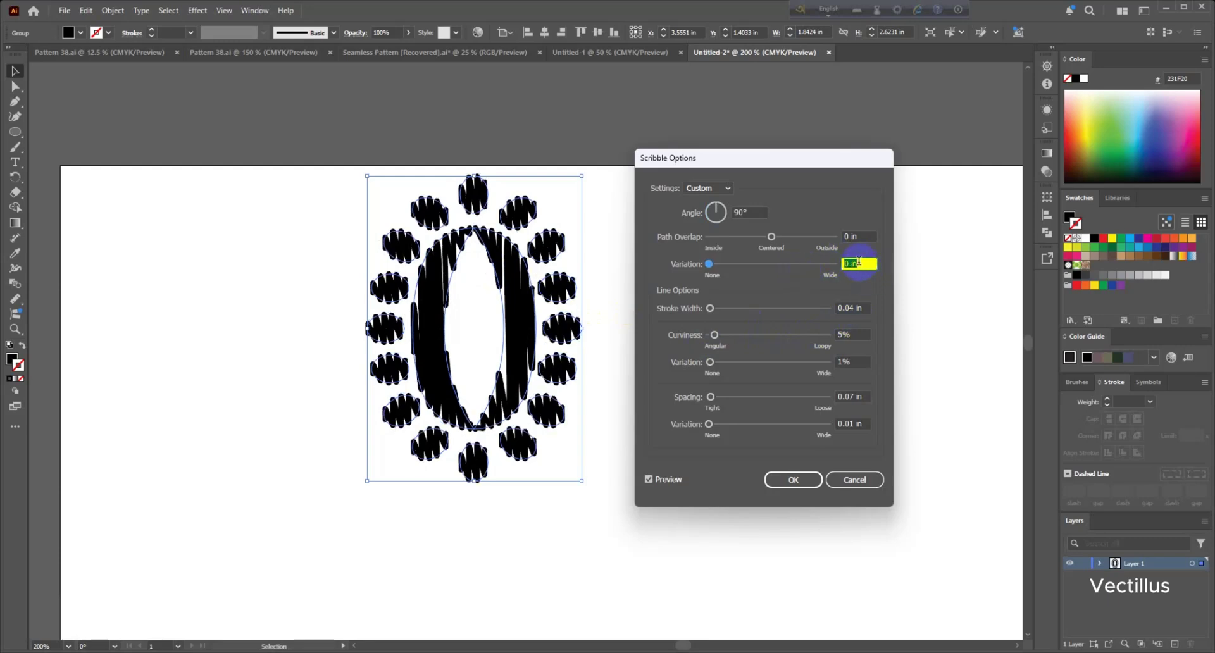
pyautogui.scroll(1, 858, 260)
pyautogui.scroll(1, 859, 261)
pyautogui.scroll(-2, 858, 261)
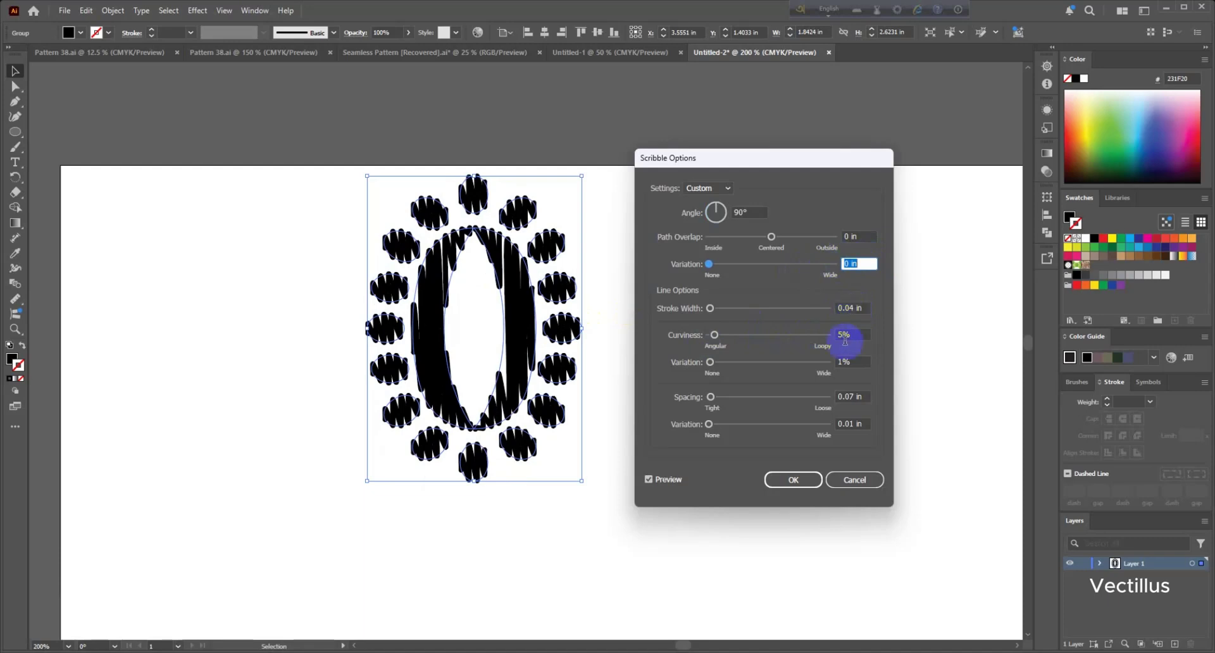
# Step: Set the scribble's stroke width to 0.02 in and its spacing to 0.05 in
pyautogui.click(852, 307)
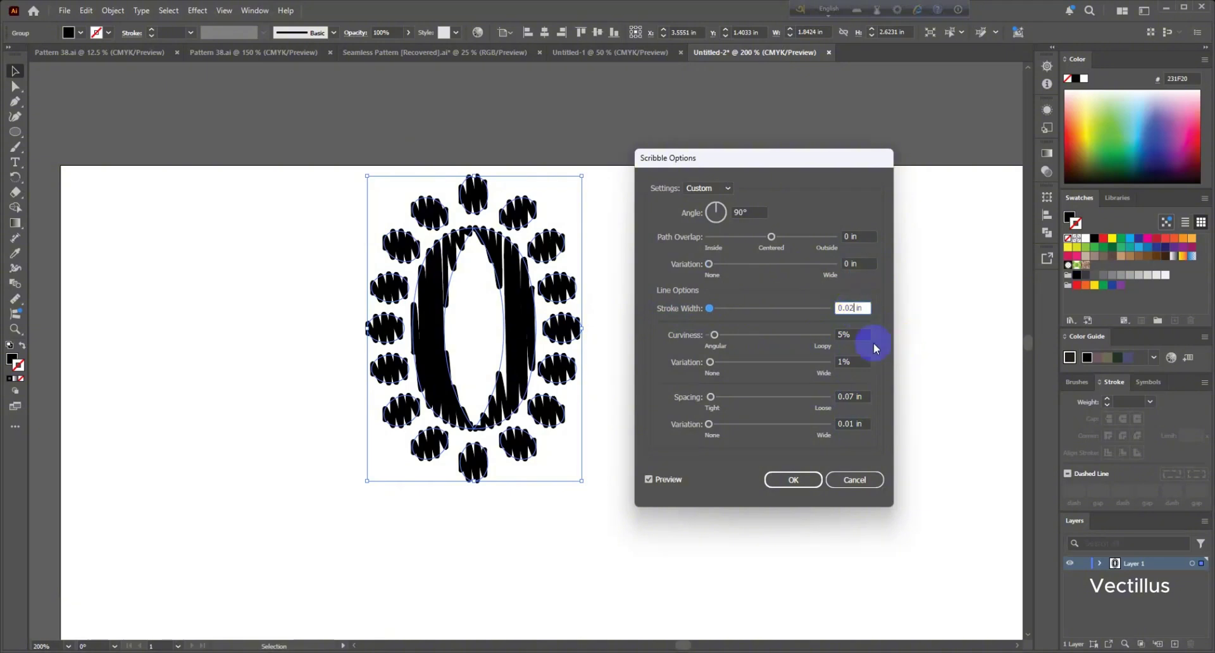
pyautogui.click(854, 359)
pyautogui.click(853, 397)
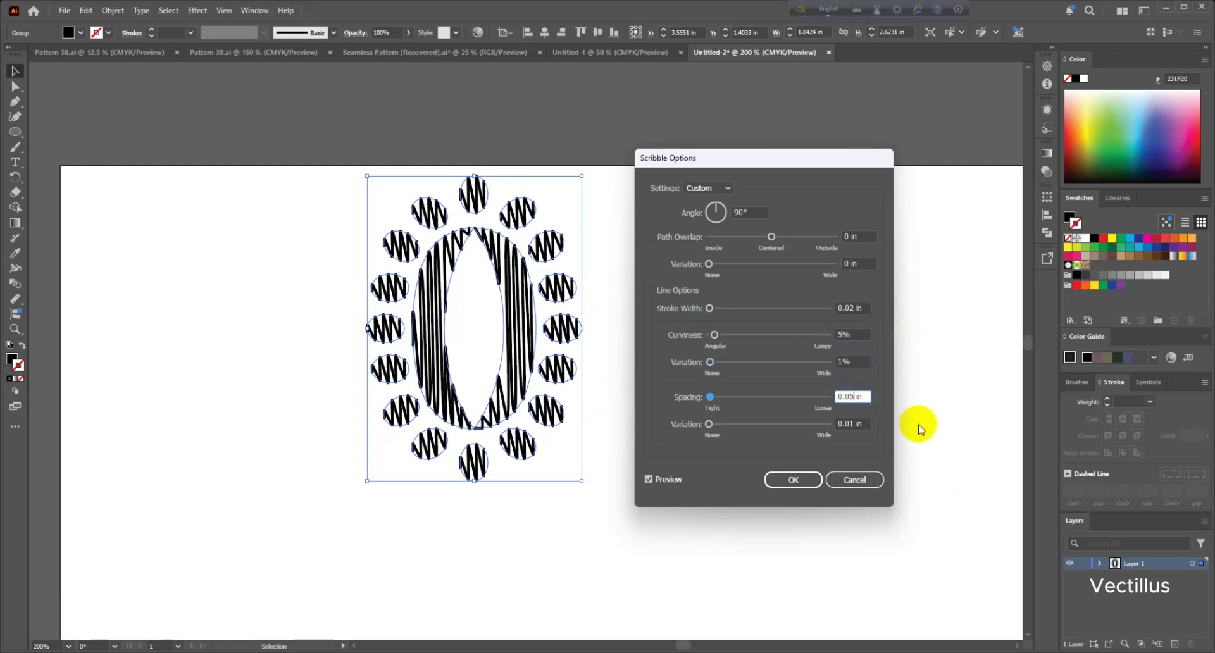
# Step: Set the scribble's curviness variation to 0% and its curviness to 2%
pyautogui.click(857, 362)
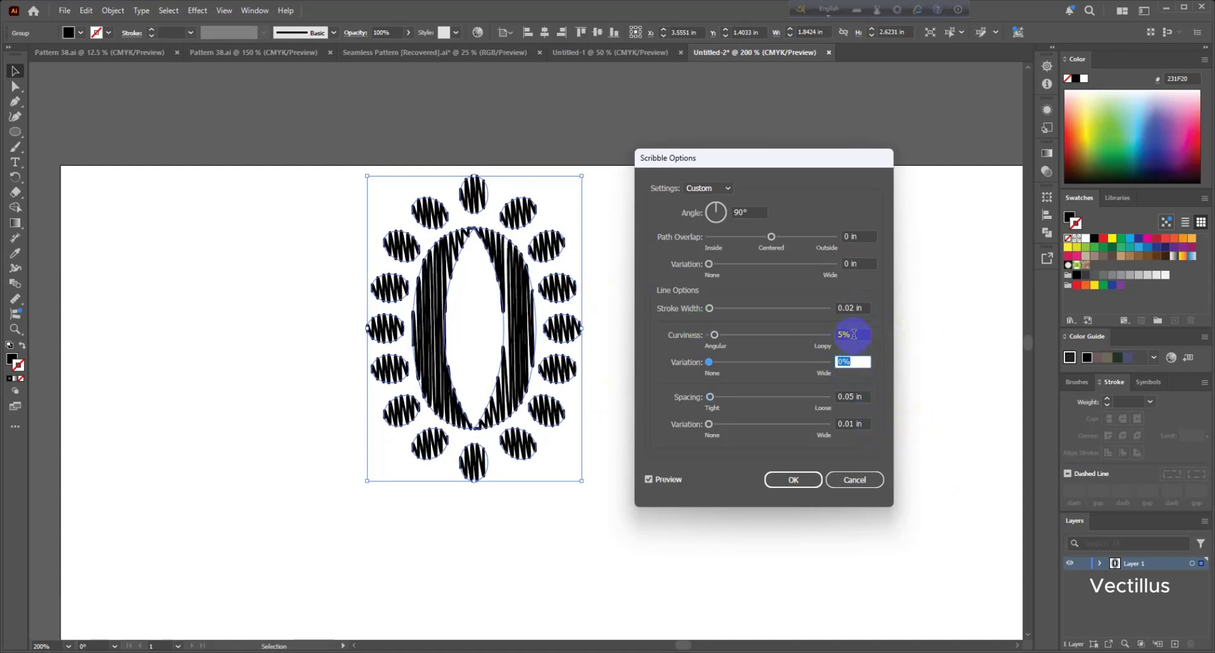
pyautogui.click(853, 334)
pyautogui.press('Down')
pyautogui.press('Down')
pyautogui.press('Down')
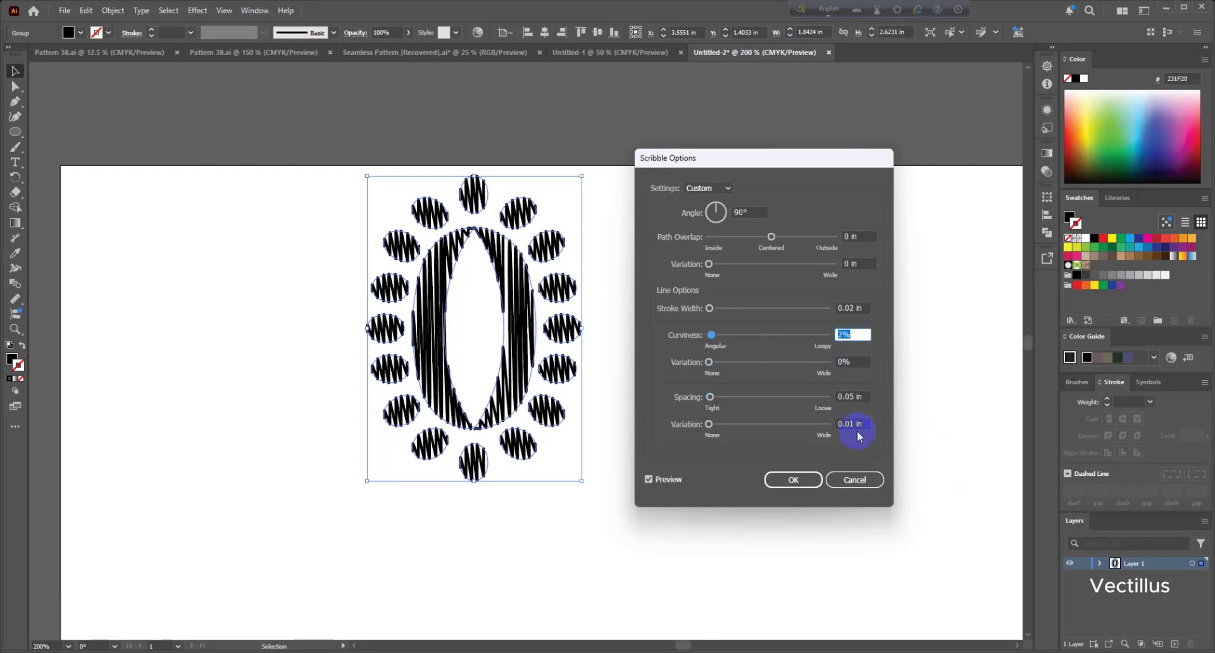
# Step: Try scribble spacings of 0 in and 0.01 in and a curviness variation of 1%
pyautogui.click(859, 397)
pyautogui.press('Down')
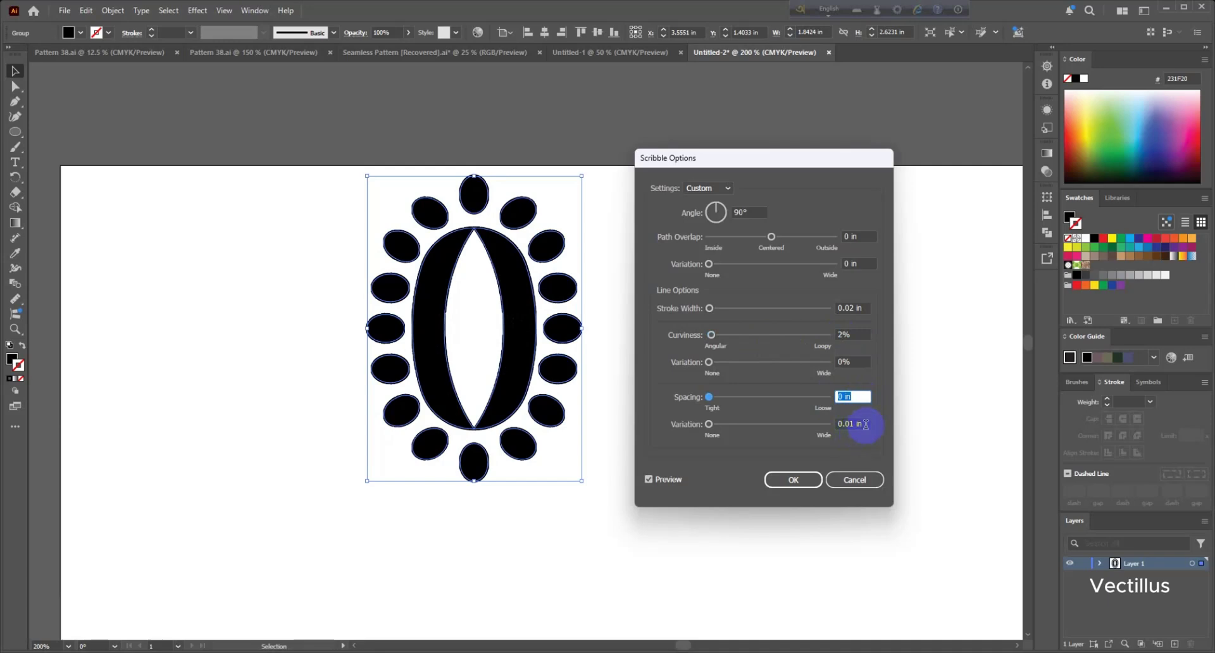
pyautogui.click(854, 362)
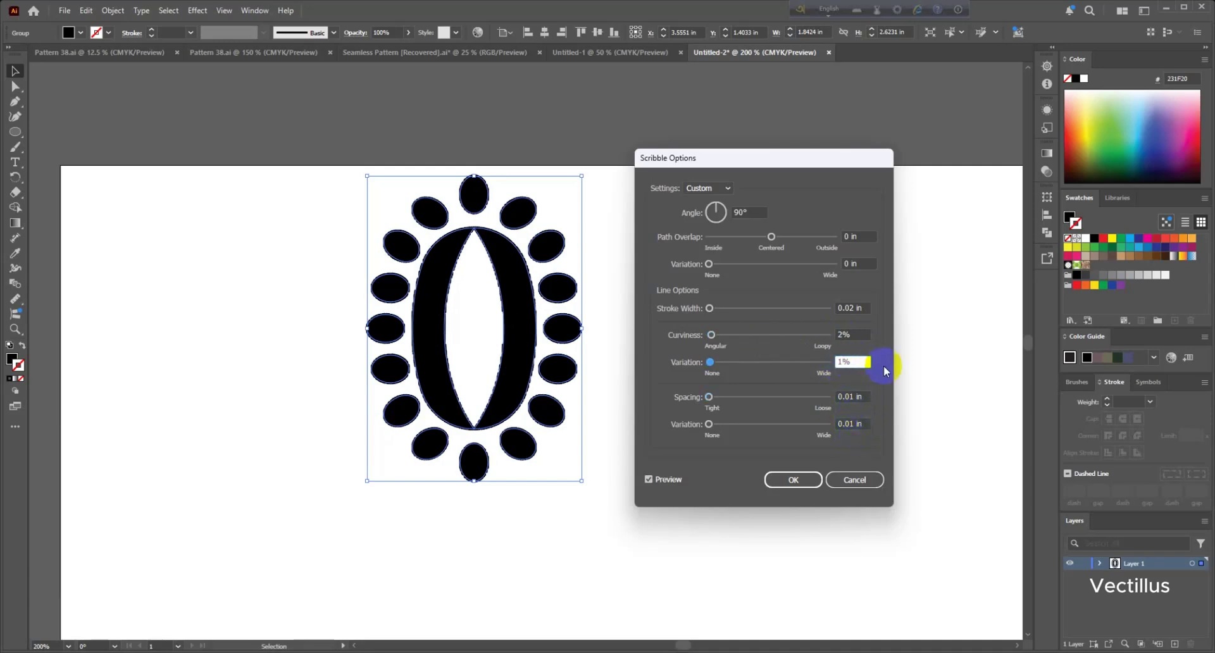
pyautogui.click(855, 361)
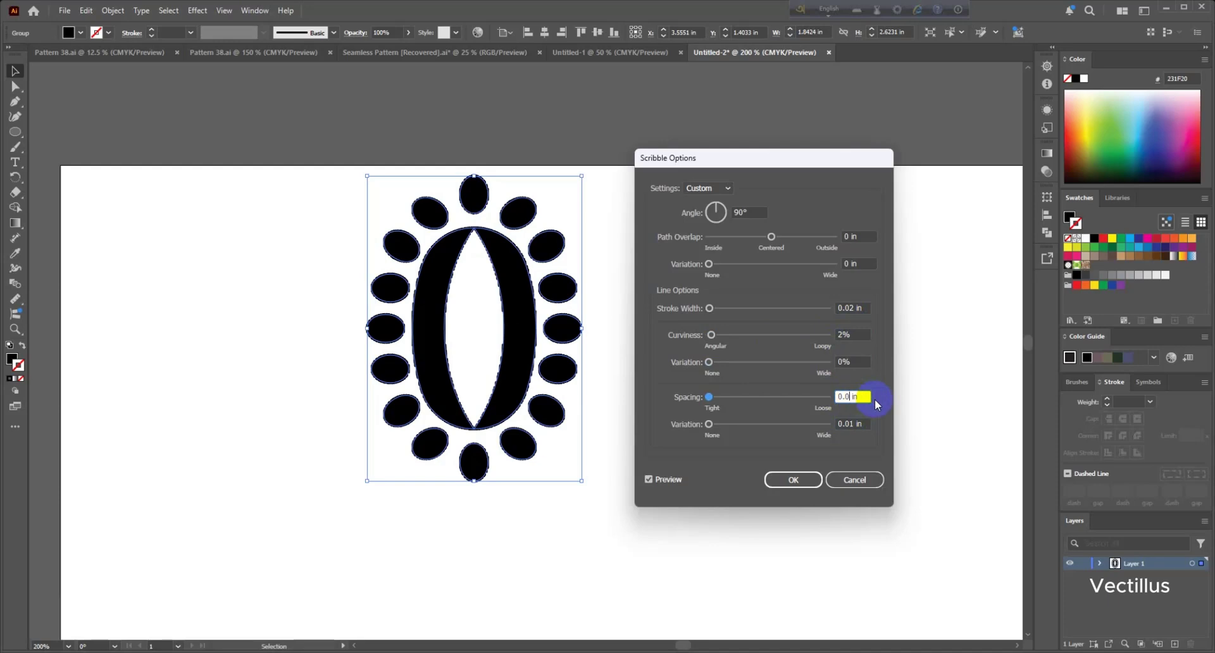
# Step: Try a scribble spacing of 0.04 in and set it to 0.03 in
pyautogui.click(863, 423)
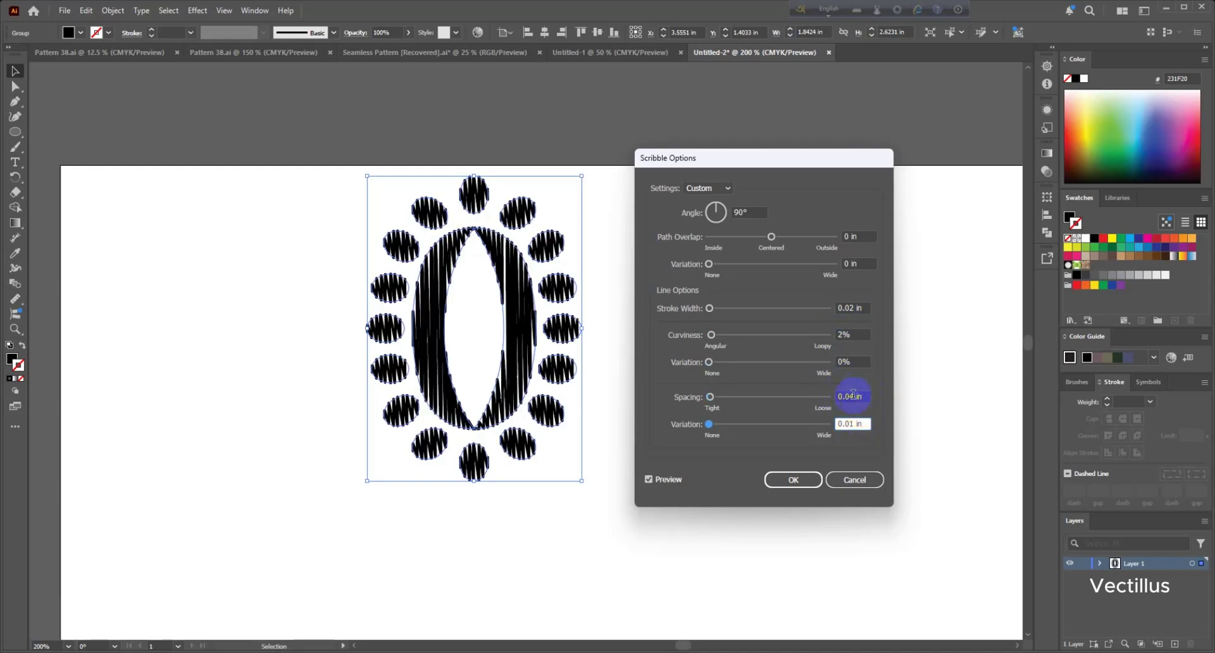
pyautogui.click(853, 394)
pyautogui.write('3')
# Step: Try a spacing variation of 0.1 in, reduce it, and apply the Scribble effect to the motif
pyautogui.click(864, 423)
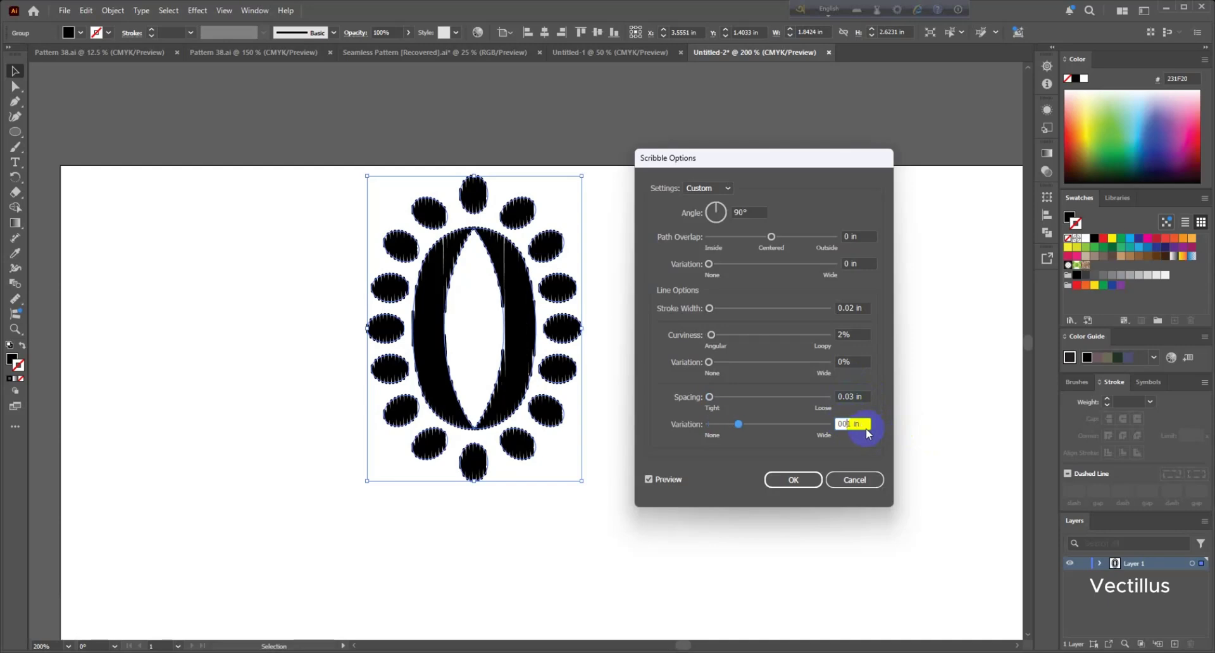
pyautogui.click(865, 397)
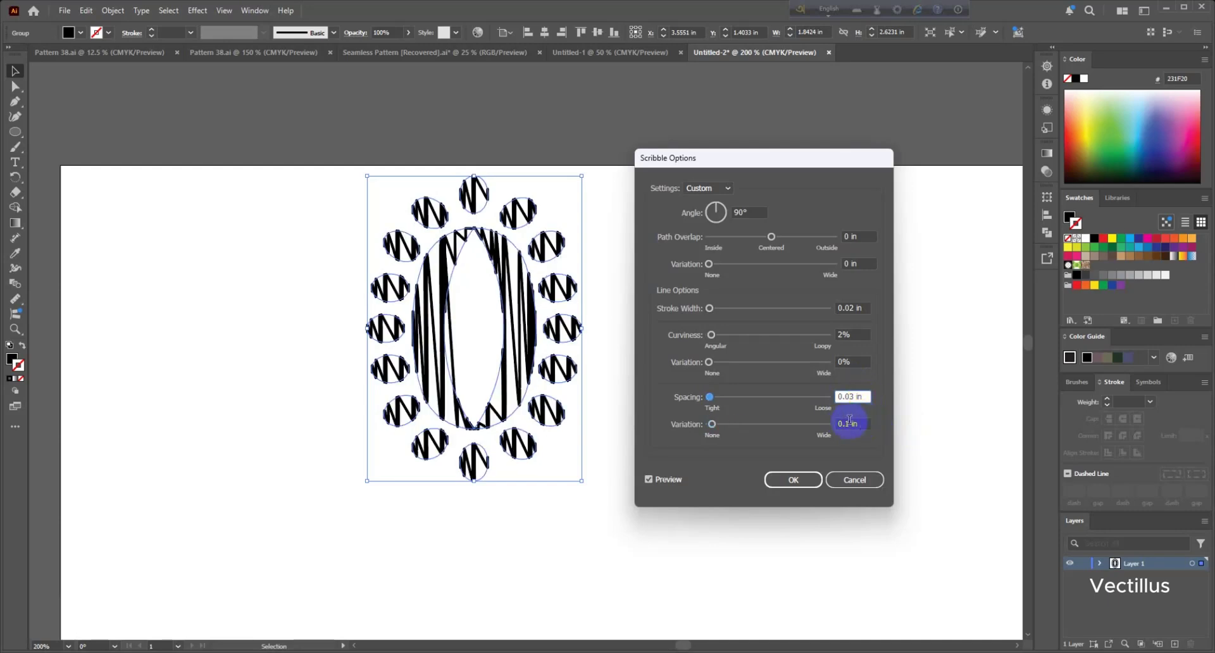
pyautogui.write('0')
pyautogui.click(862, 398)
pyautogui.click(807, 476)
pyautogui.click(616, 317)
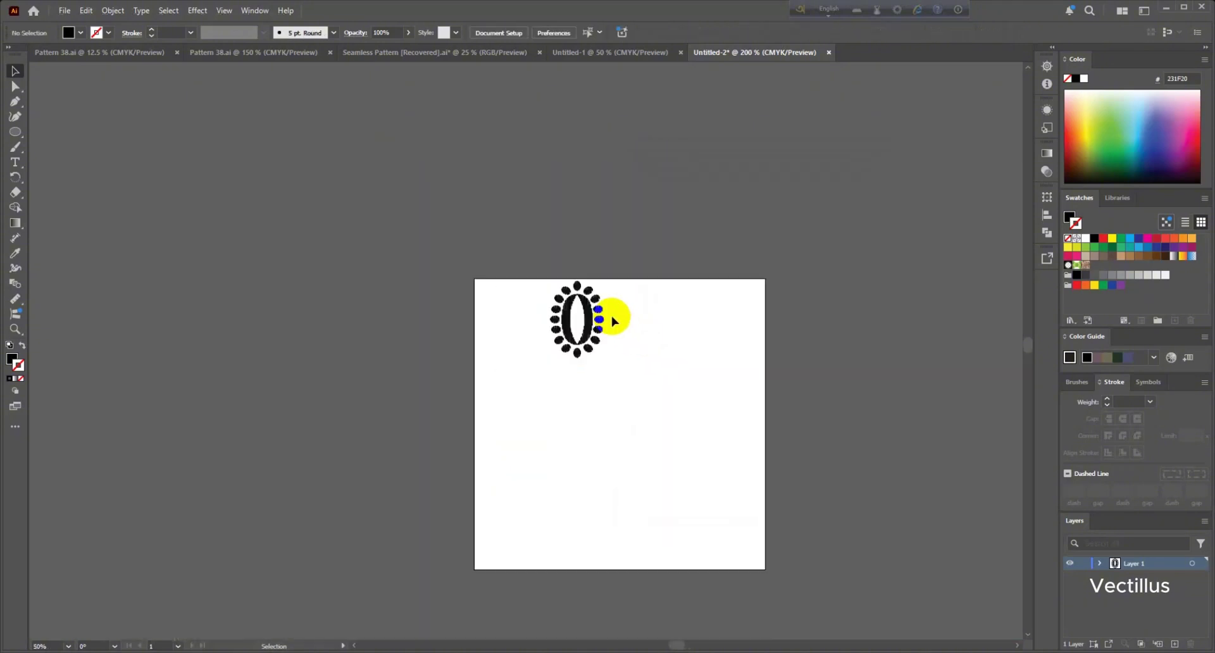
# Step: Expand the scribbled motif's appearance and convert its fill and stroke to outlined shapes
pyautogui.scroll(-2, 565, 335)
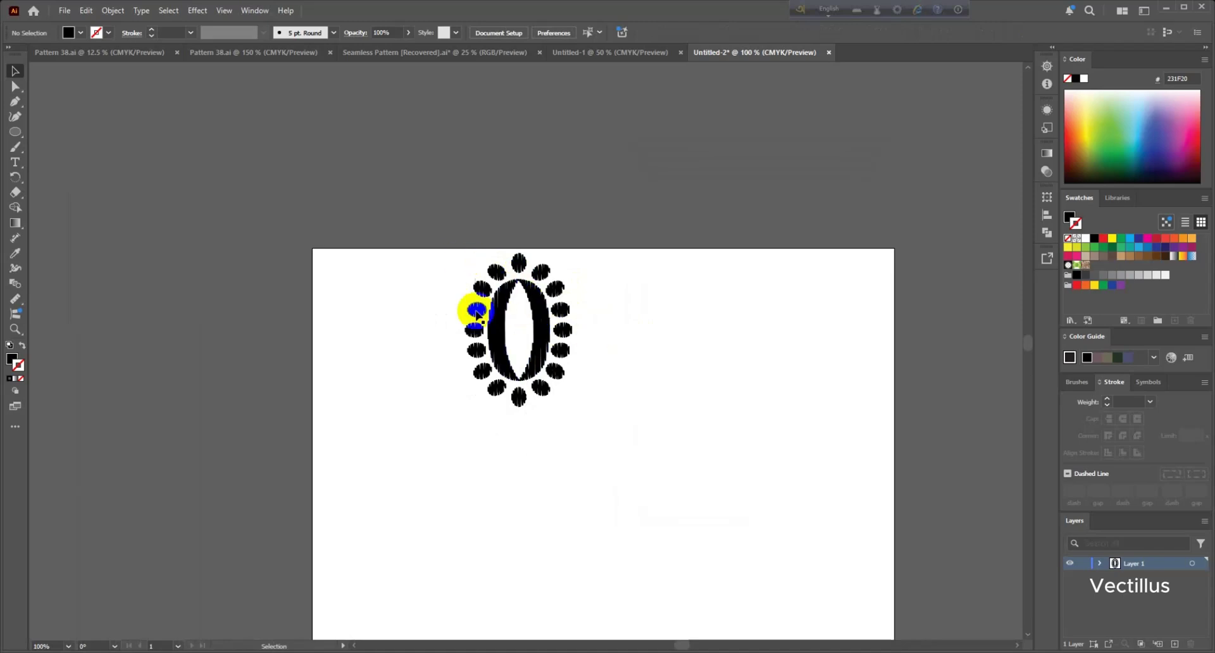
pyautogui.click(531, 309)
pyautogui.click(113, 10)
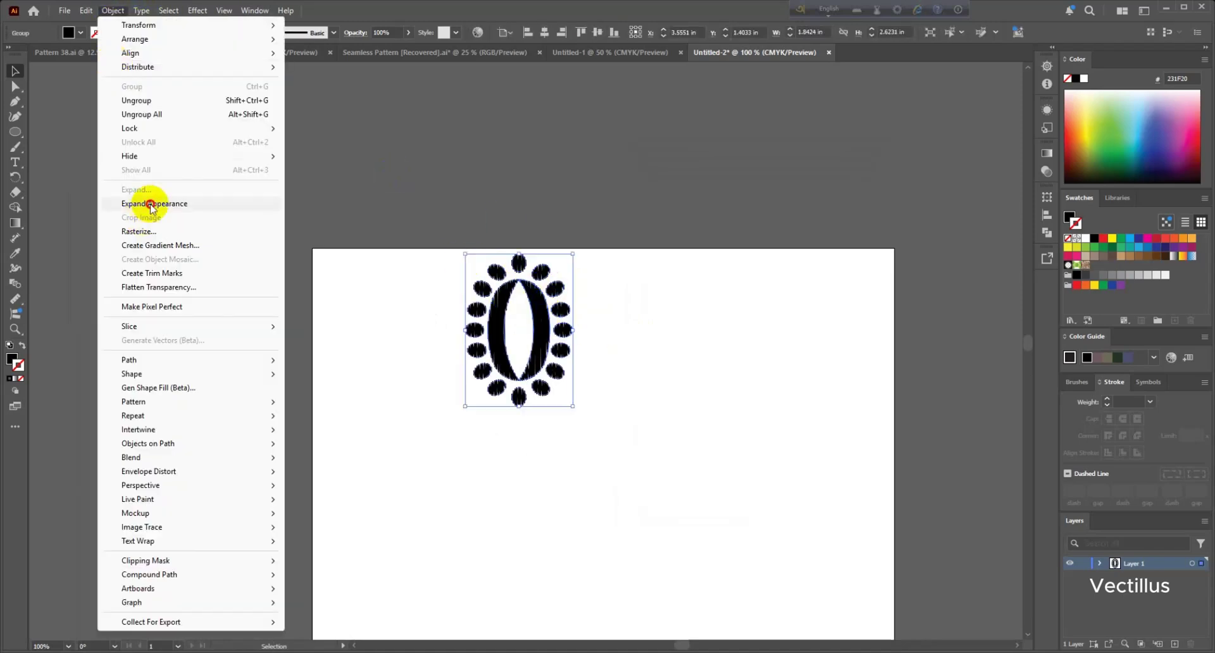
pyautogui.click(149, 203)
pyautogui.click(114, 11)
pyautogui.click(126, 190)
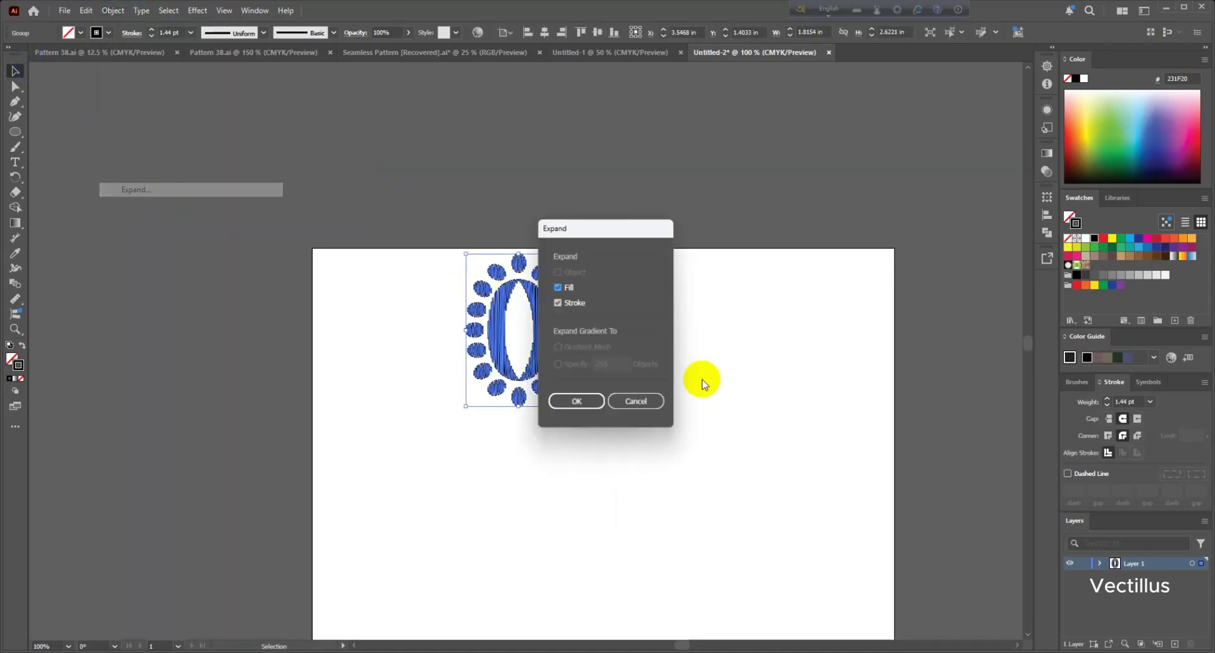
pyautogui.click(577, 401)
# Step: Unite the expanded scribble shapes with Pathfinder and deselect the motif
pyautogui.click(1047, 232)
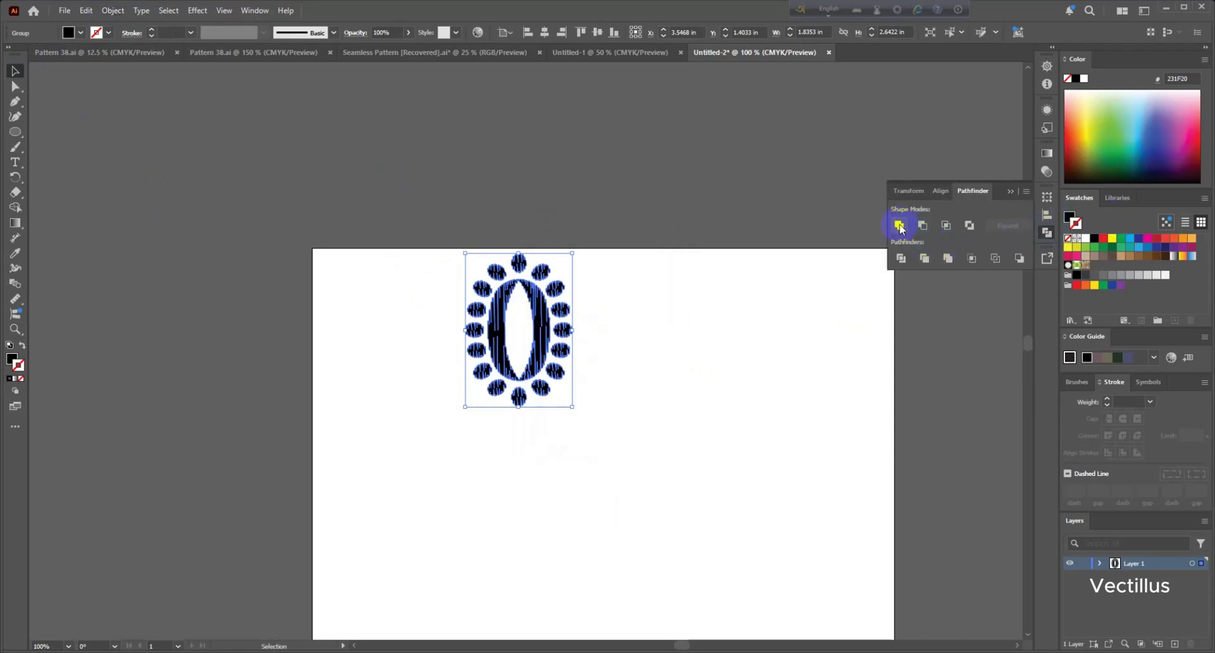
pyautogui.click(1006, 198)
pyautogui.click(659, 282)
# Step: Draw a black horizontal ellipse about 0.46 × 0.30 in across the opening at the motif's center
pyautogui.scroll(-1, 550, 310)
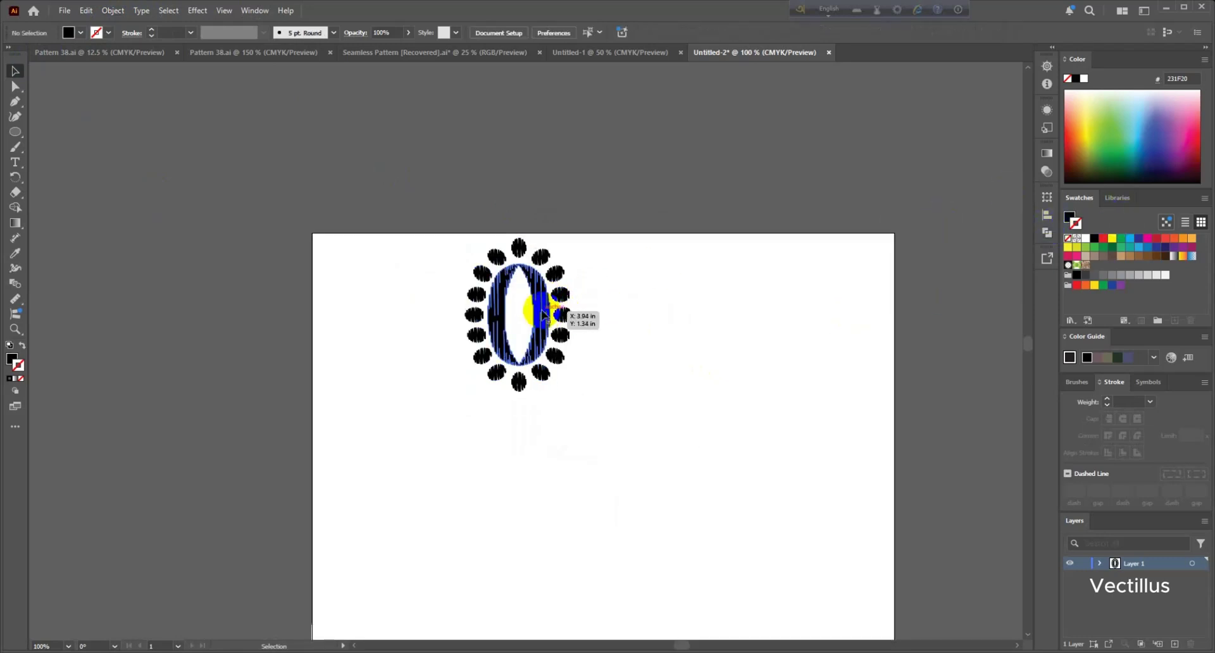
pyautogui.scroll(2, 546, 296)
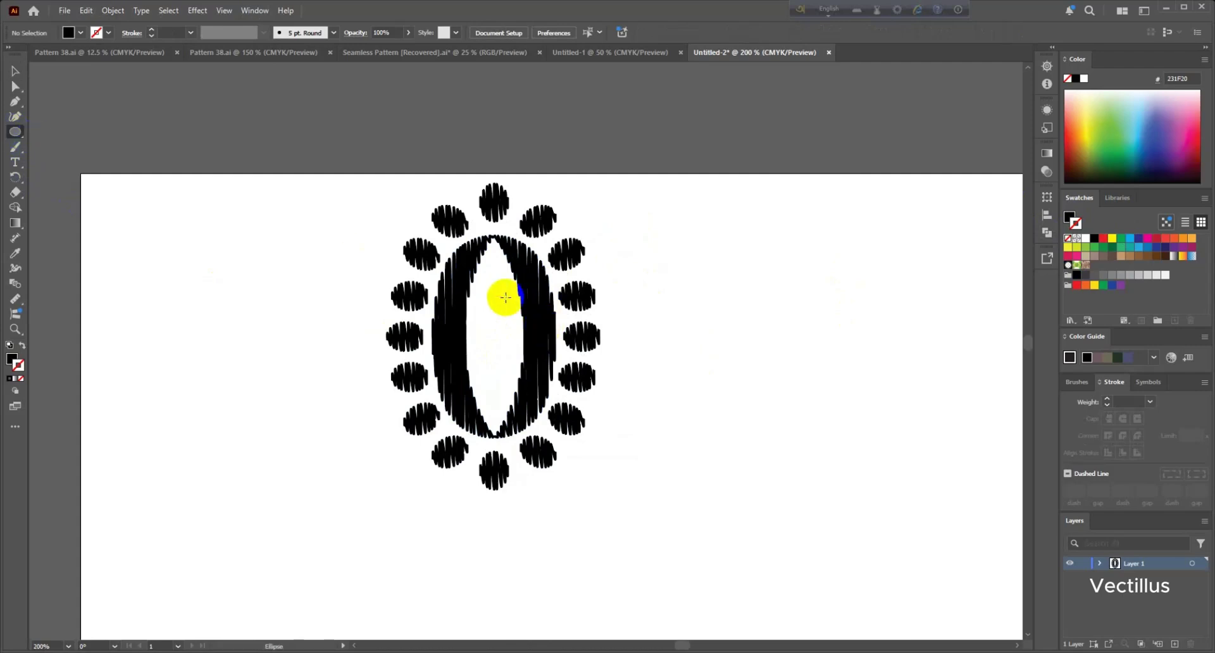
pyautogui.scroll(1, 506, 297)
pyautogui.moveTo(460, 327); pyautogui.dragTo(499, 347)
pyautogui.click(16, 74)
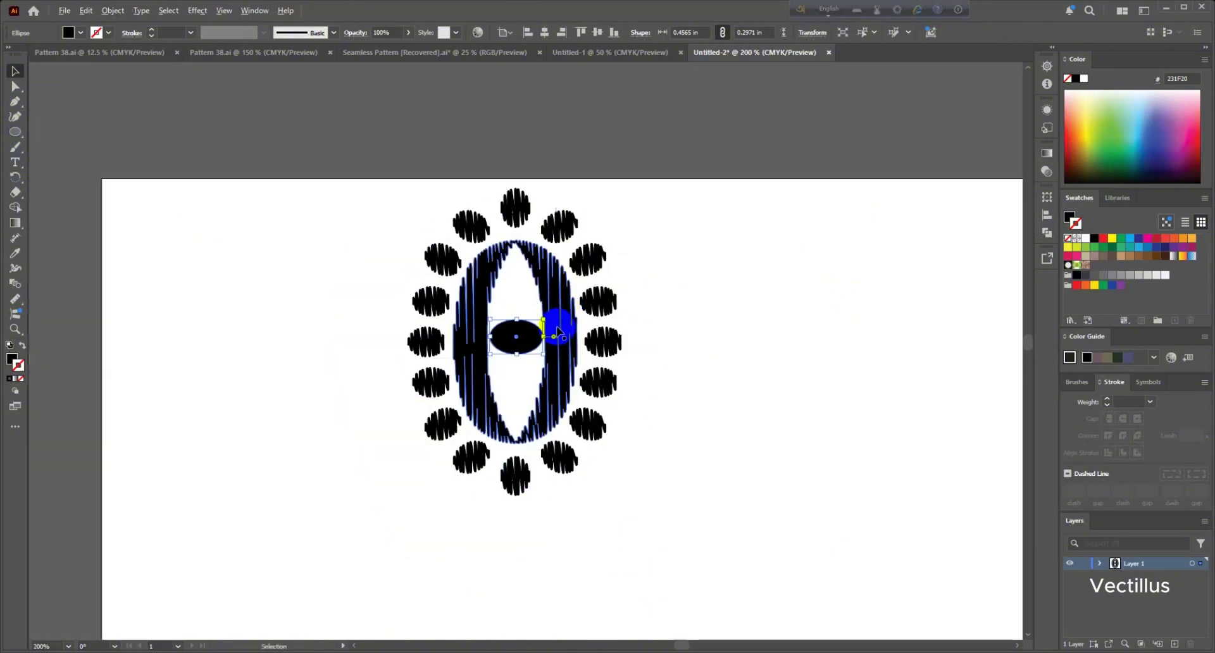
# Step: Align the central ellipse and the surrounding motif on their shared vertical center, then deselect everything
pyautogui.hotkey('ctrl', 'a')
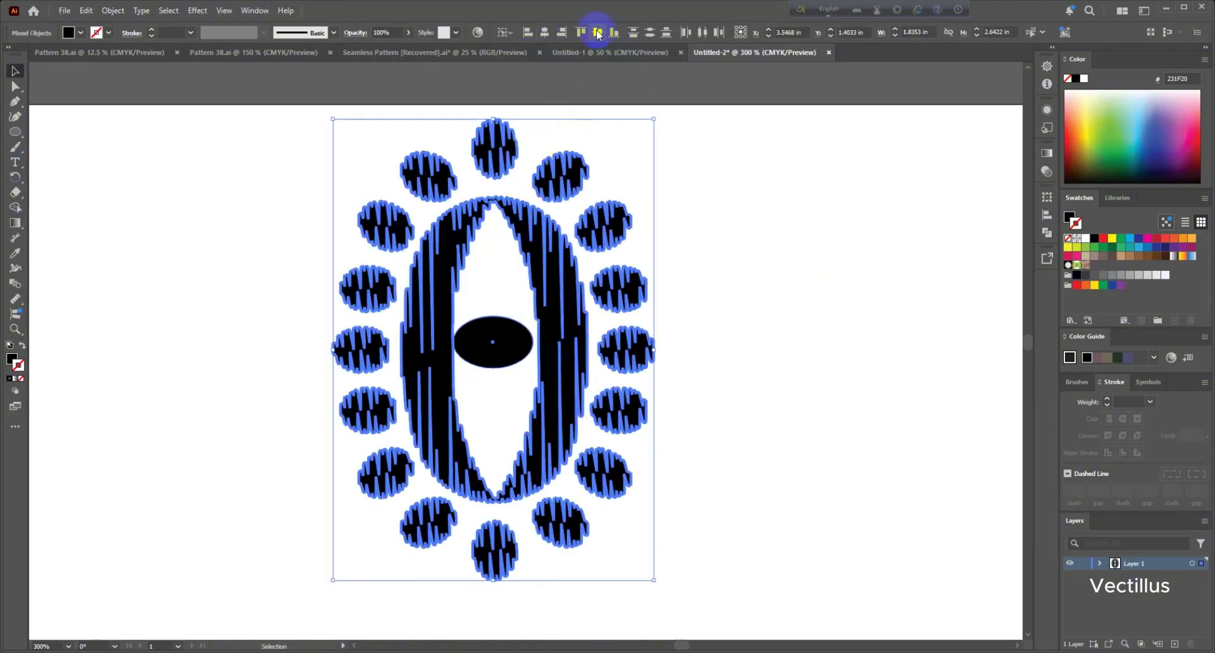
pyautogui.click(598, 33)
pyautogui.click(651, 290)
# Step: Apply a Scribble effect to the central ellipse with 90° angle, 0.02 in stroke width, 0.03 in spacing and 0.01 in spacing variation
pyautogui.click(504, 348)
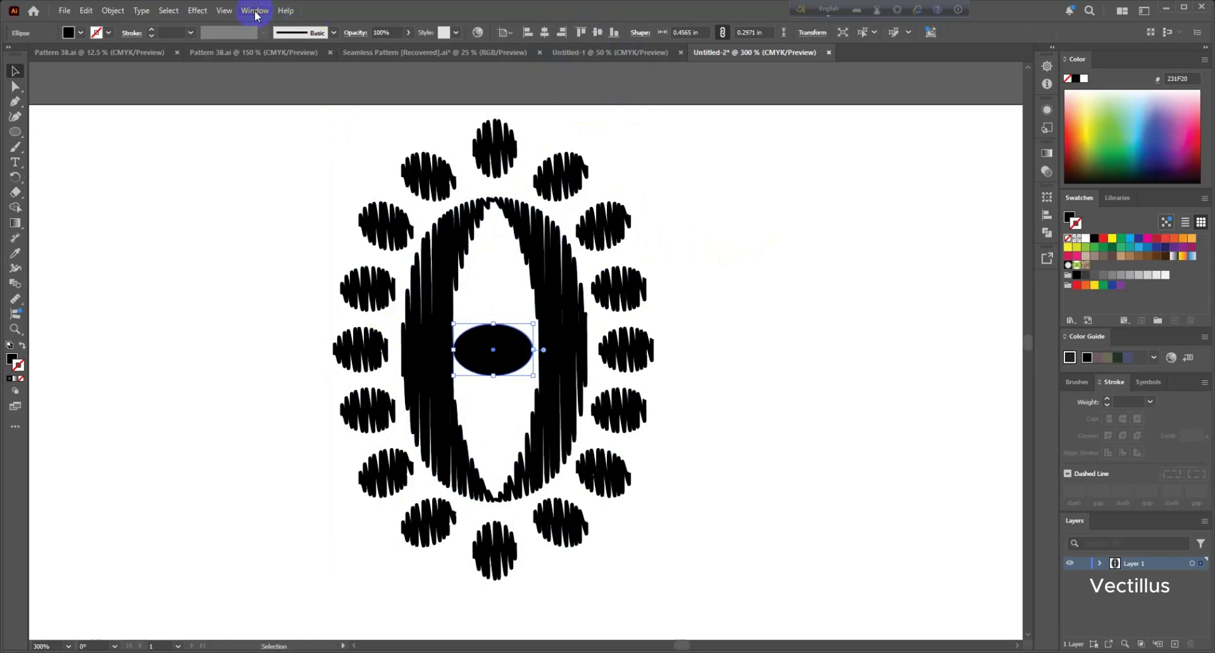
pyautogui.click(198, 10)
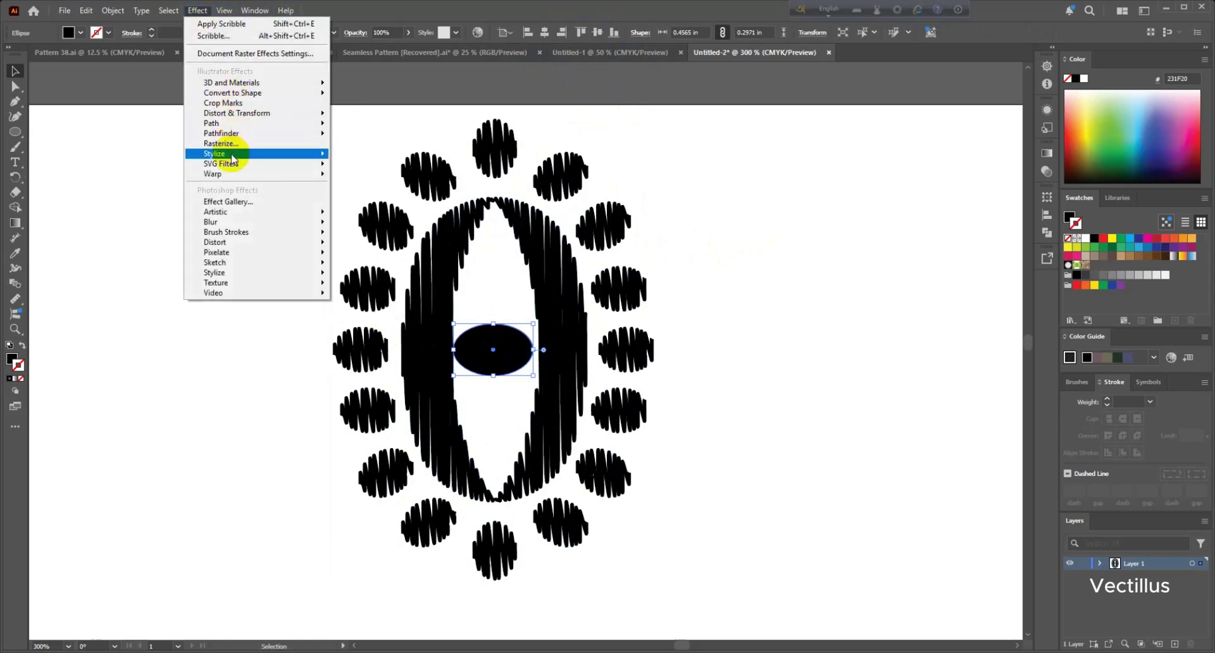
pyautogui.moveTo(231, 159)
pyautogui.click(368, 224)
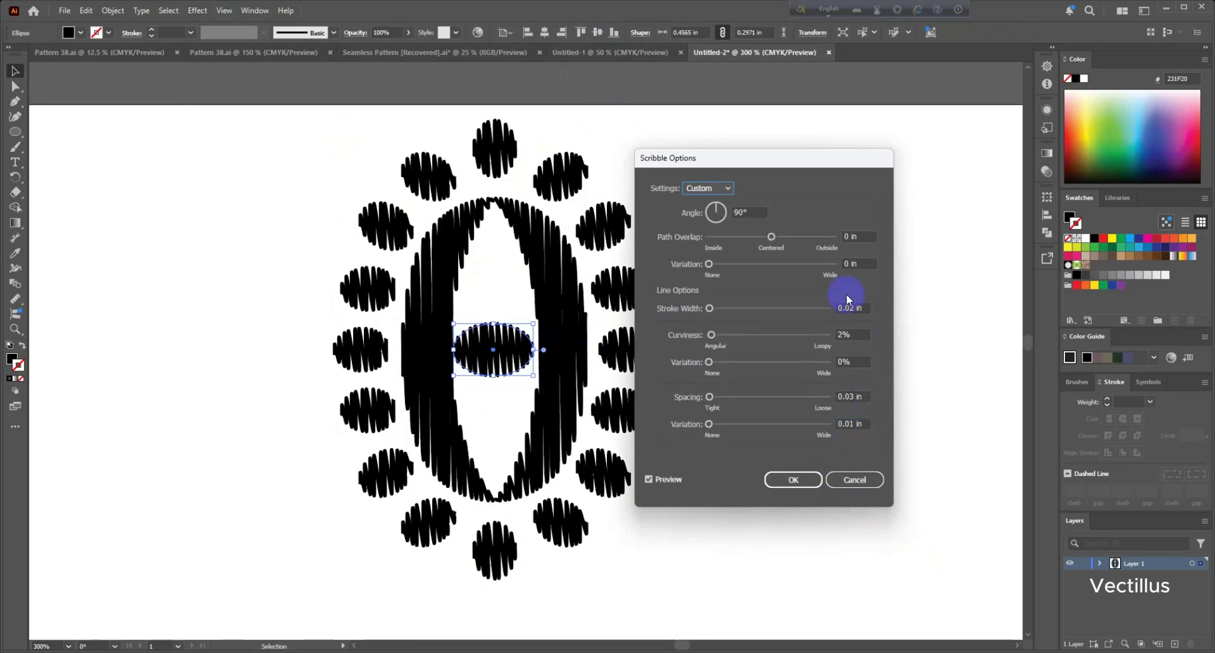
pyautogui.click(785, 481)
# Step: Expand the central ellipse's Scribble appearance into outlined shapes and fill it with gray-brown 594A42
pyautogui.click(112, 11)
pyautogui.click(136, 203)
pyautogui.click(113, 11)
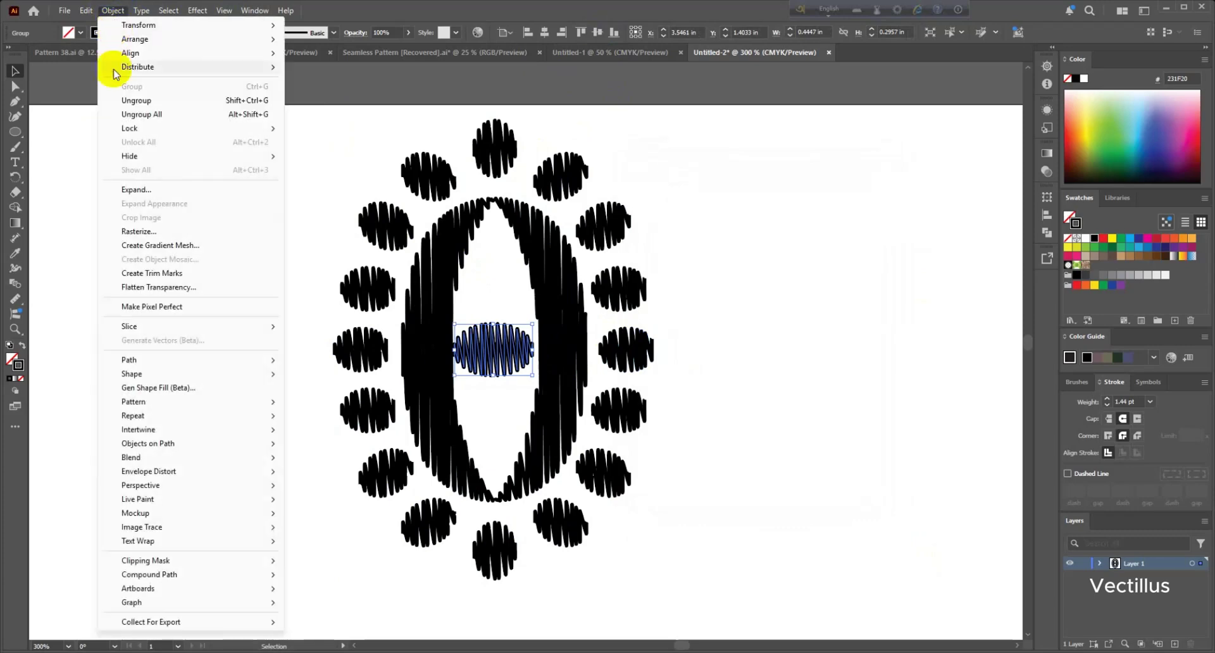
pyautogui.click(136, 189)
pyautogui.click(577, 401)
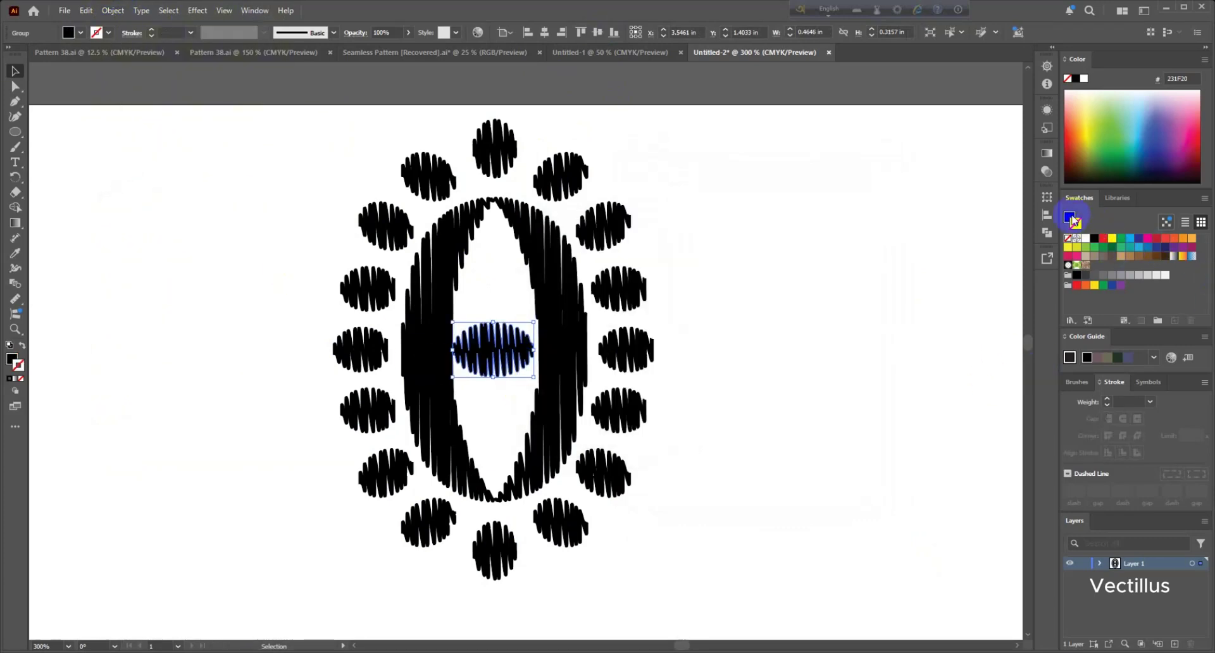
pyautogui.click(1113, 256)
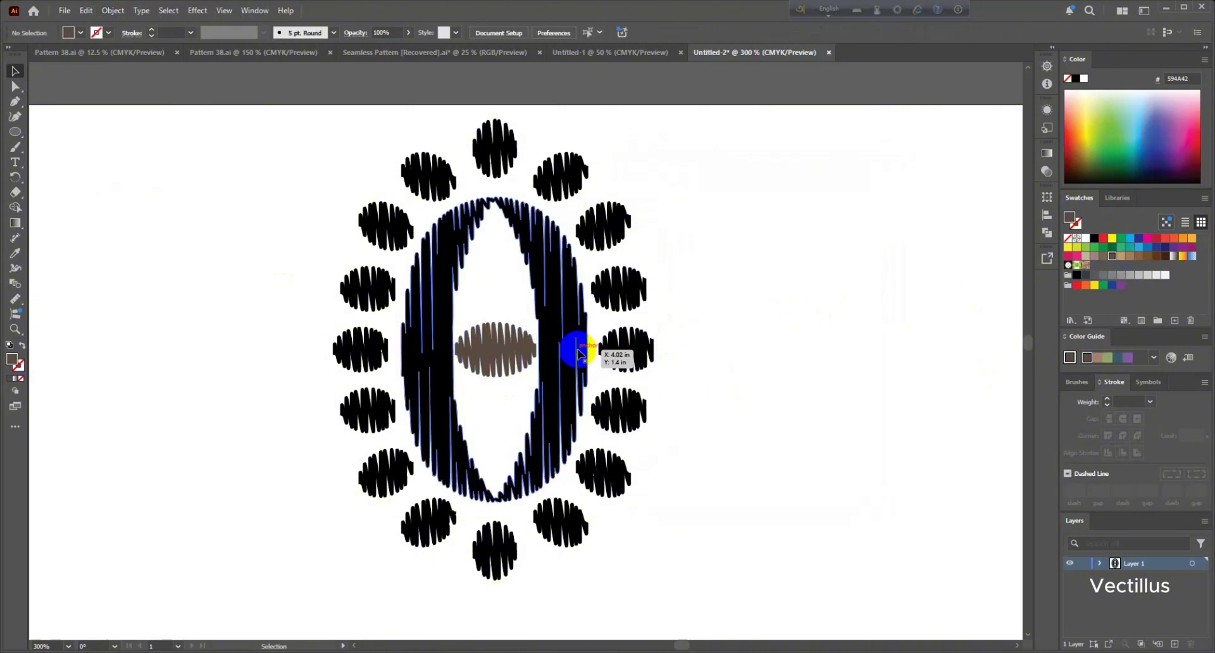
# Step: Ungroup the motif and group the outer ring of small scribbled ellipses separately from the central shapes
pyautogui.click(578, 348)
pyautogui.rightClick(679, 333)
pyautogui.click(777, 430)
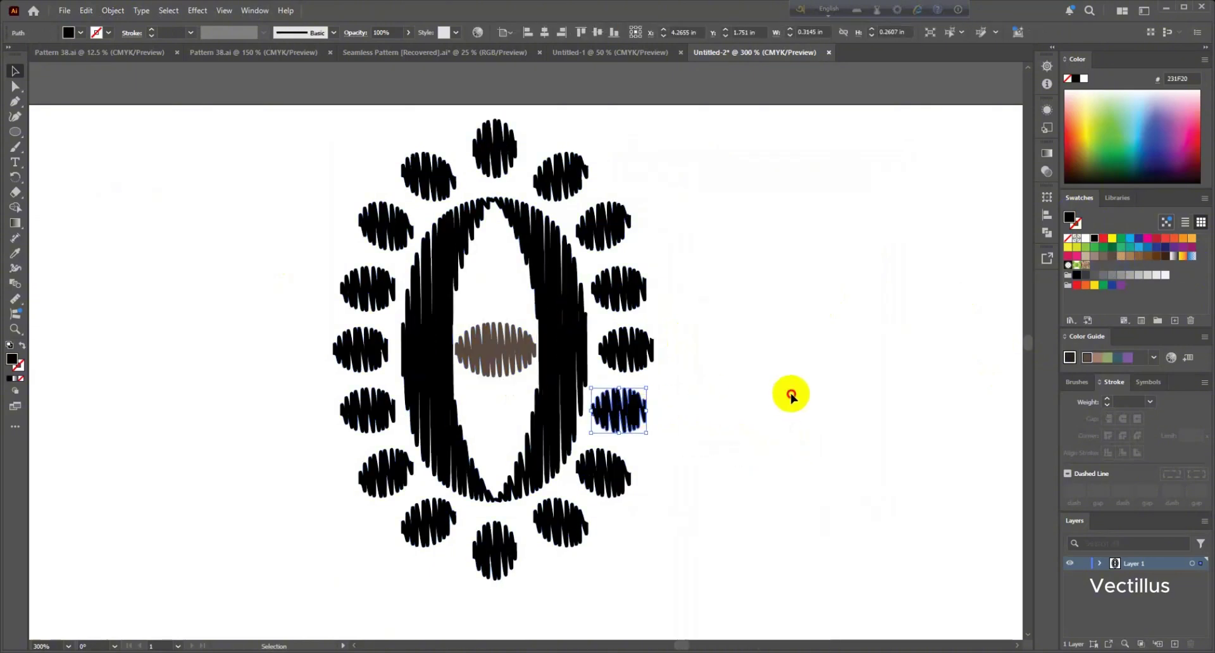
pyautogui.moveTo(291, 116); pyautogui.dragTo(683, 576)
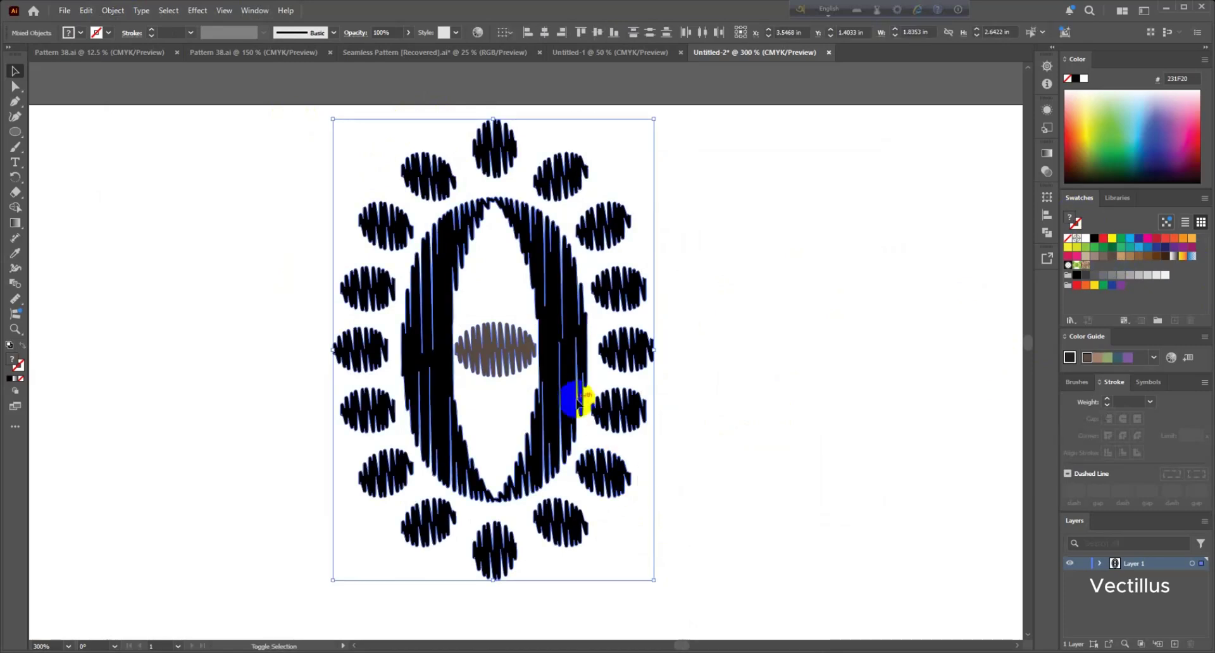
pyautogui.keyDown('shift'); pyautogui.click(530, 342); pyautogui.keyUp('shift')
pyautogui.press('a')
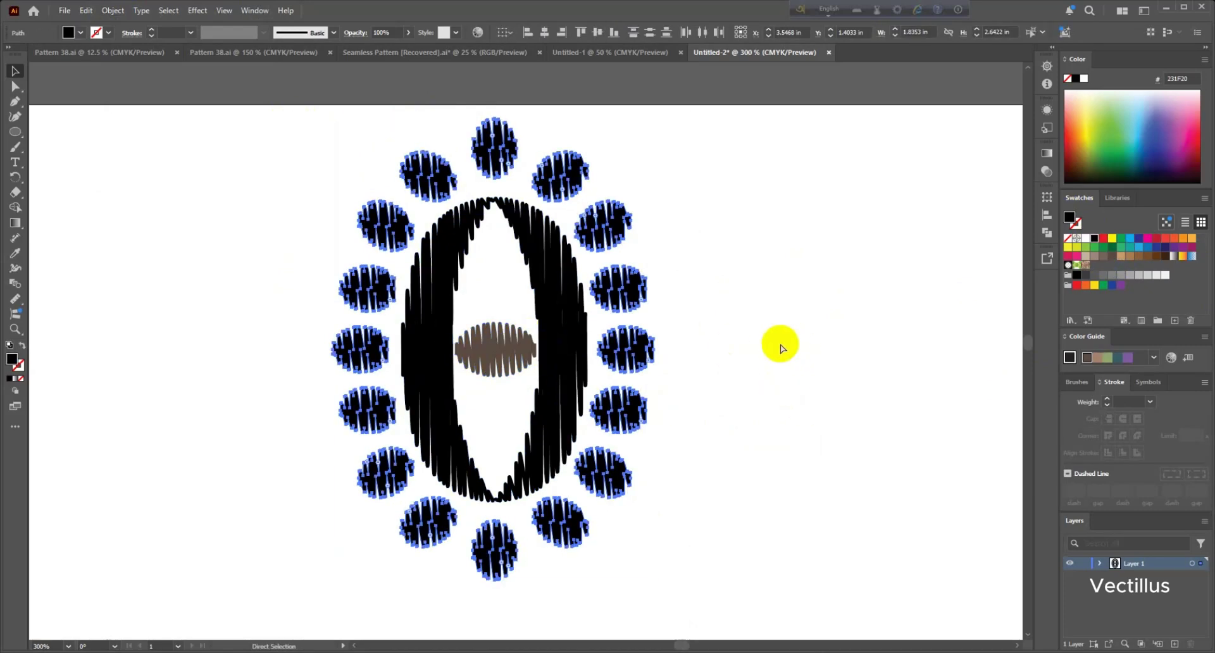
pyautogui.press('v')
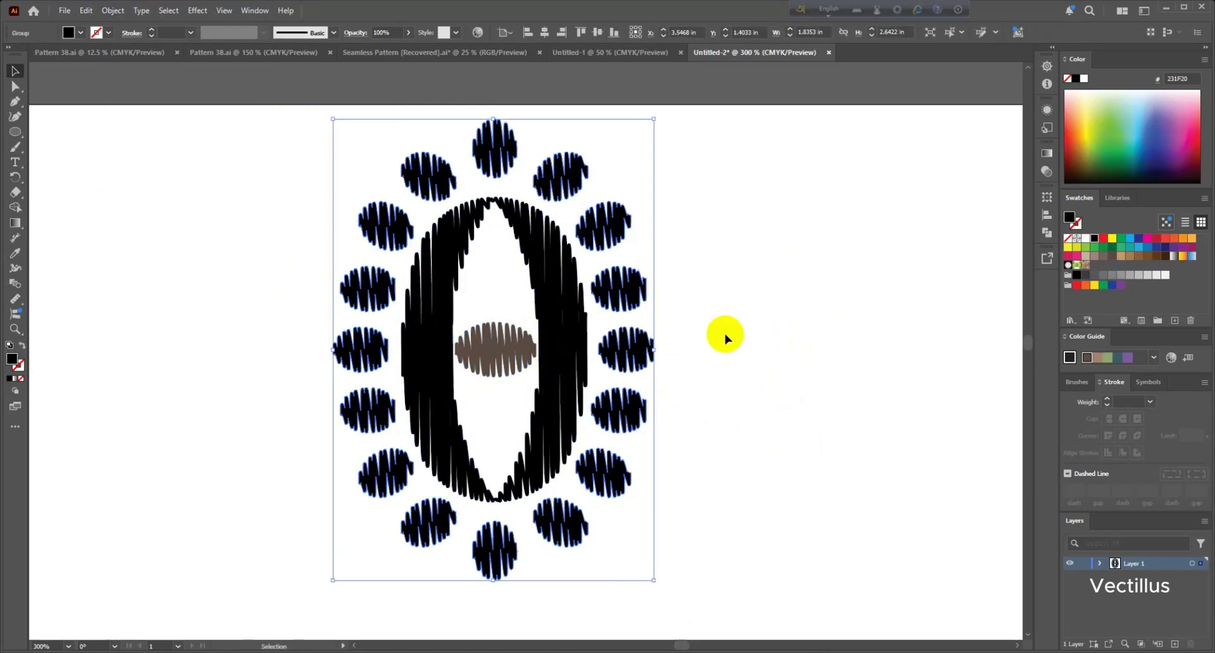
# Step: Fill the large curved band with dark gray 414042, and try green and brown 603913 on the outer ellipses
pyautogui.click(578, 341)
pyautogui.click(1088, 267)
pyautogui.click(649, 339)
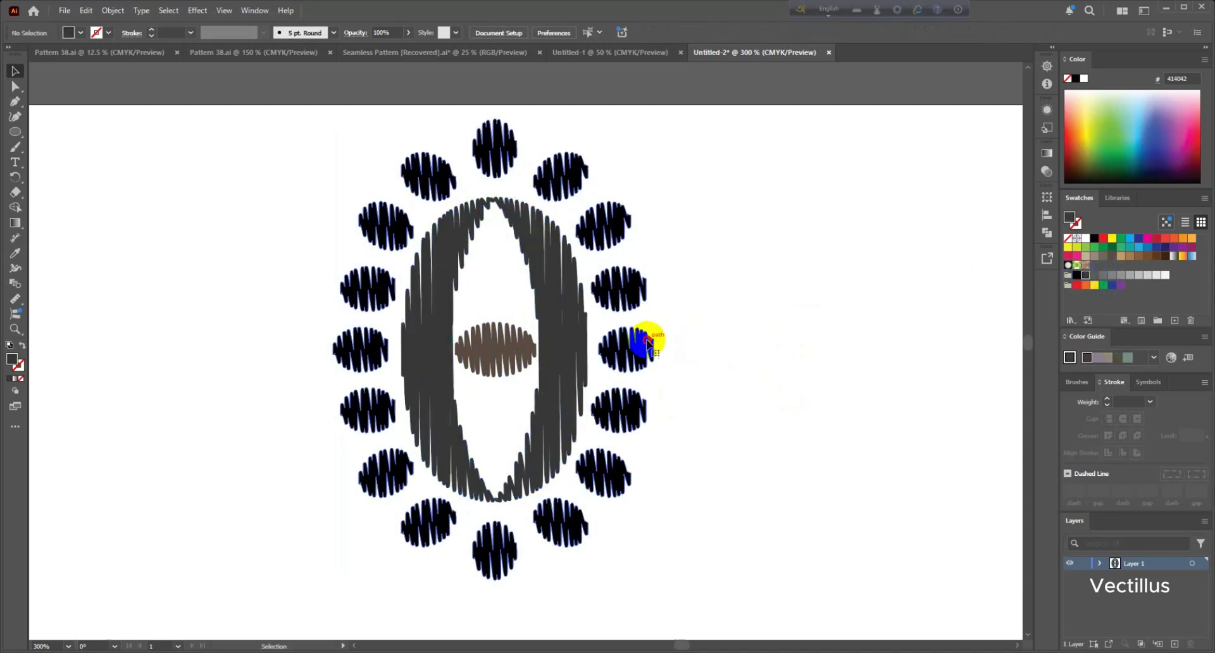
pyautogui.click(1122, 248)
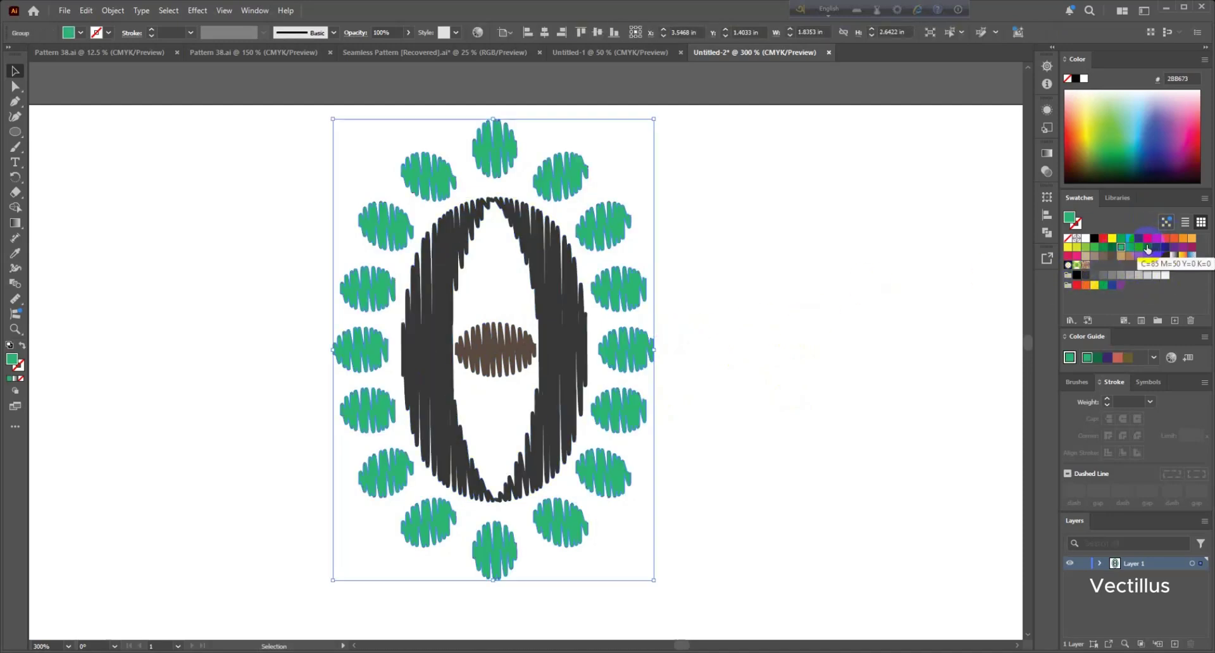
pyautogui.click(1156, 256)
pyautogui.click(751, 279)
# Step: Recolor the ring of outer ellipses with the dark blue harmony color after trying purple
pyautogui.scroll(-2, 718, 273)
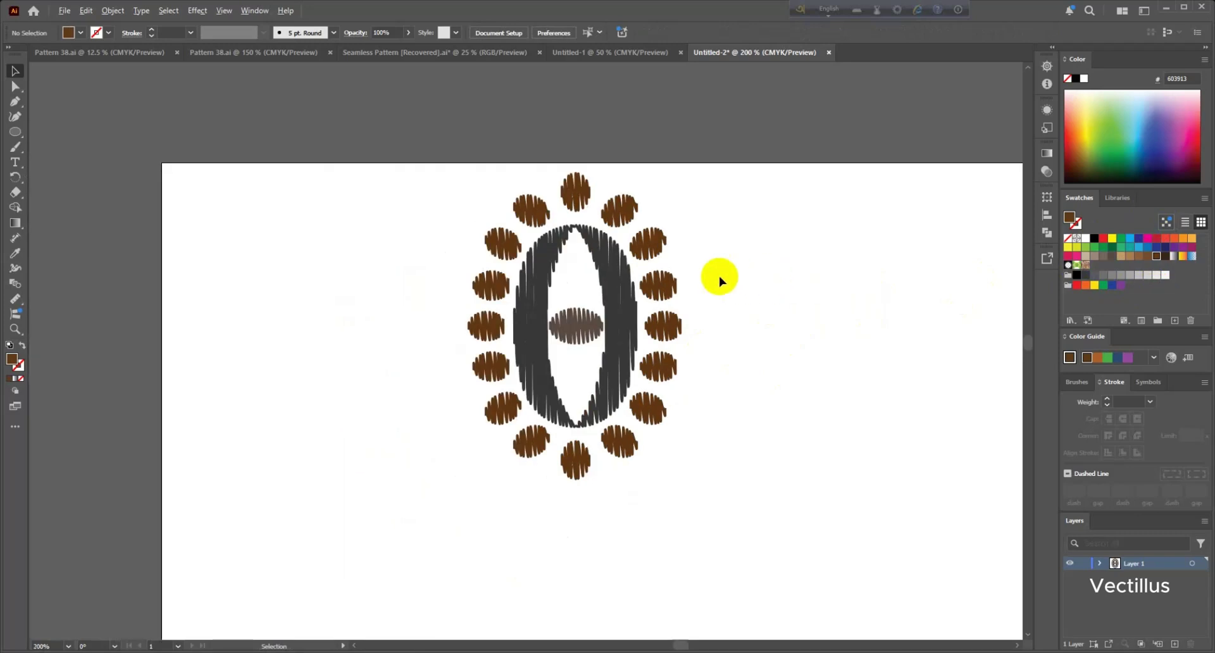
pyautogui.scroll(2, 767, 331)
pyautogui.click(661, 352)
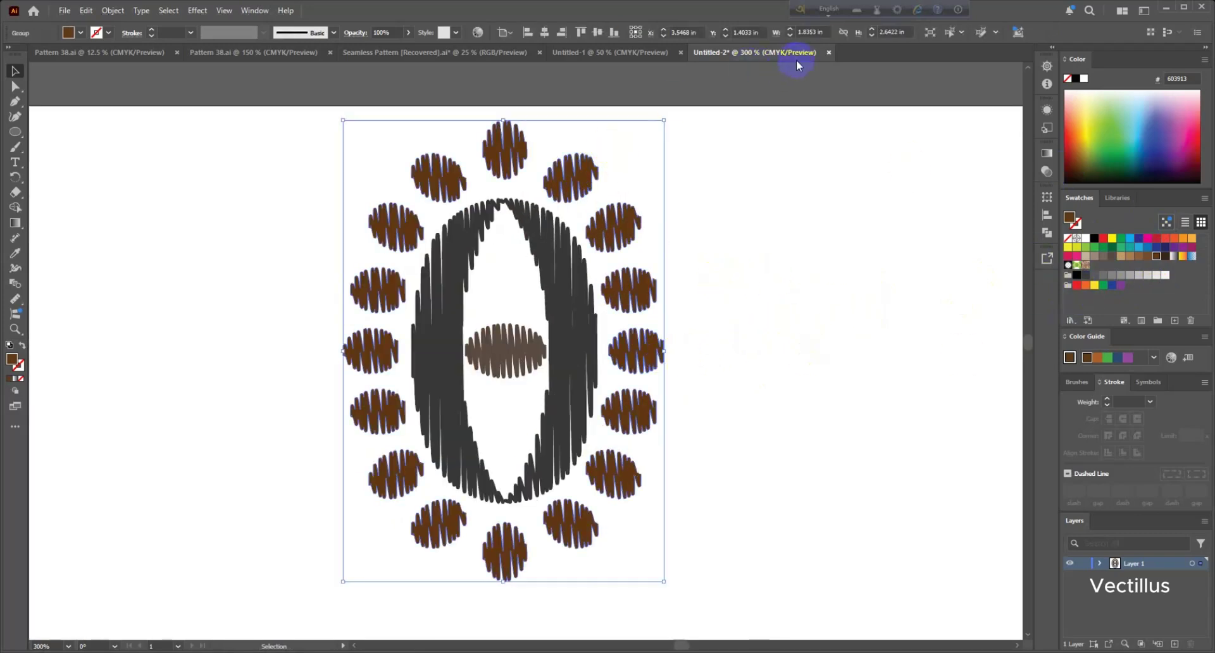
pyautogui.click(1128, 357)
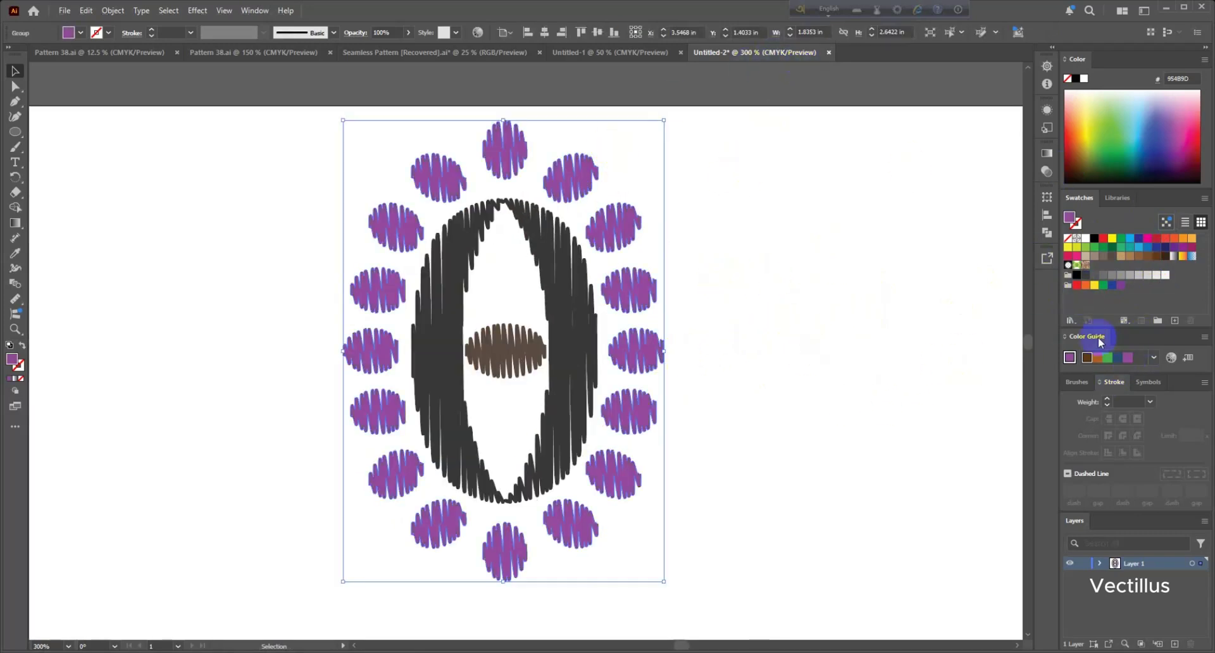
pyautogui.click(1118, 357)
pyautogui.click(700, 332)
# Step: Group the entire colored motif and move it slightly closer to the artboard's top edge
pyautogui.scroll(-1, 727, 290)
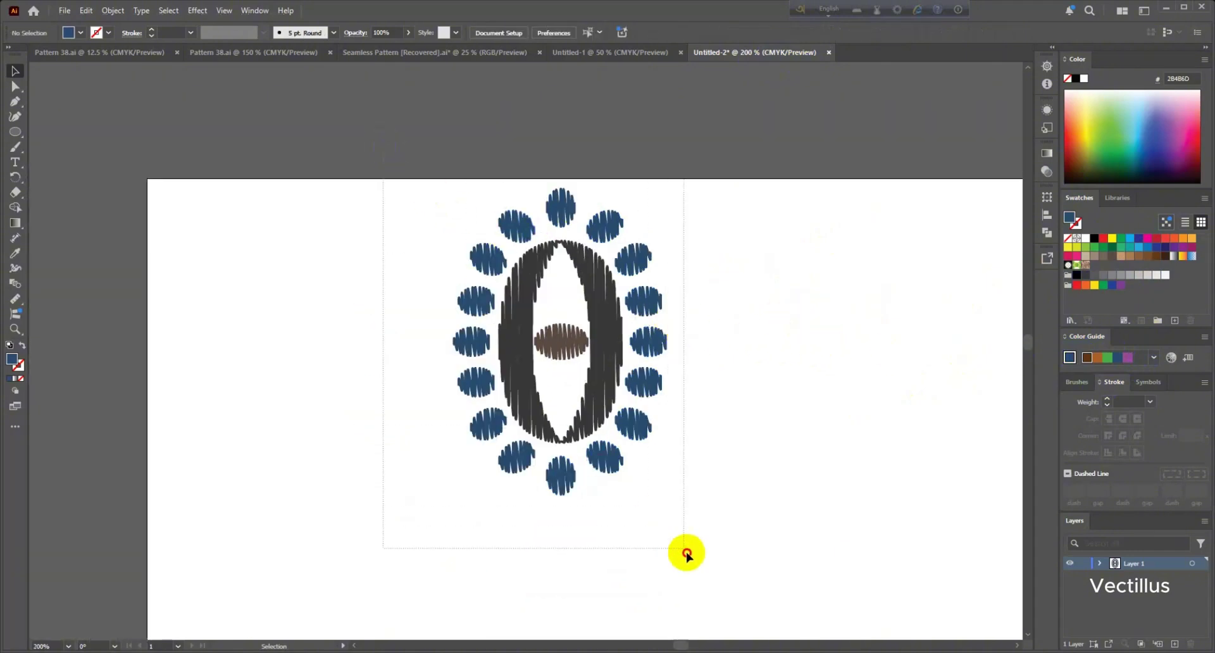
pyautogui.moveTo(687, 553); pyautogui.dragTo(688, 554)
pyautogui.hotkey('ctrl', 'g')
pyautogui.click(831, 435)
pyautogui.scroll(-1, 626, 341)
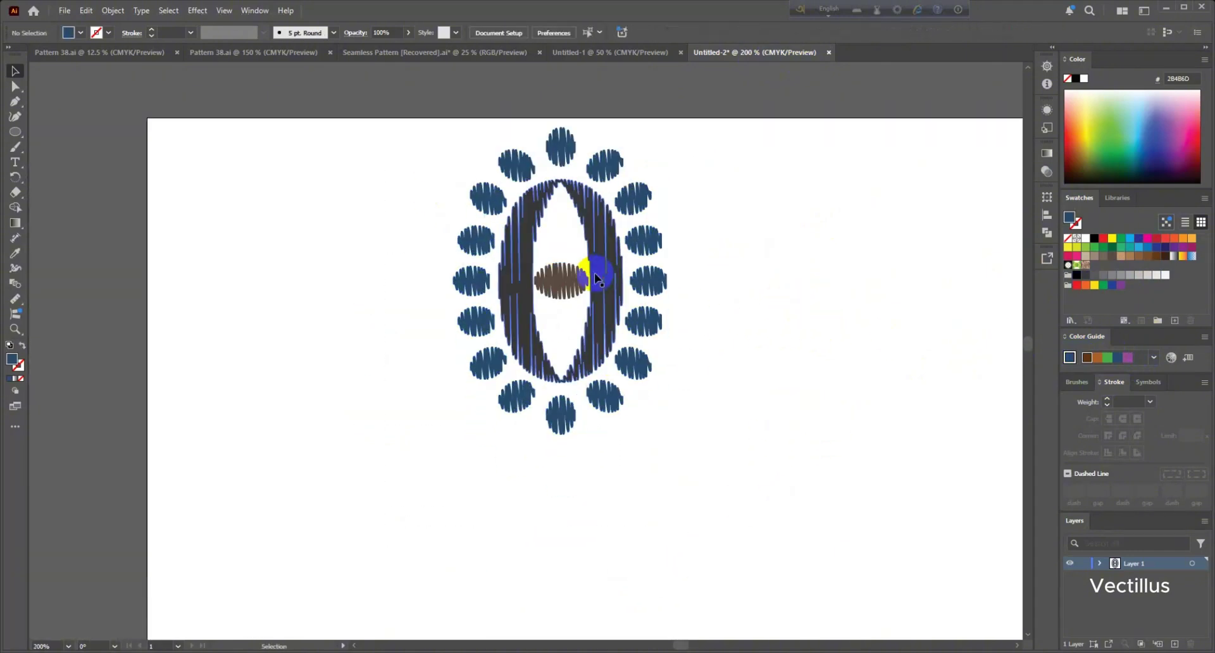
pyautogui.moveTo(594, 275); pyautogui.dragTo(603, 269)
pyautogui.click(736, 257)
pyautogui.scroll(1, 673, 264)
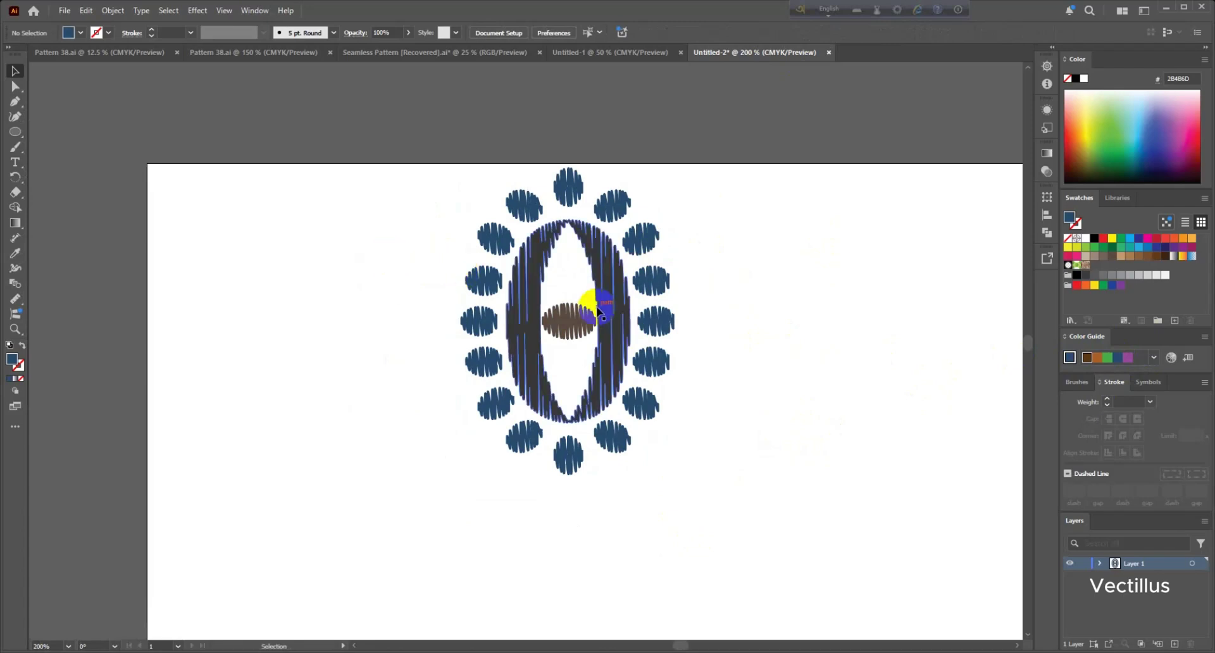
# Step: Draw a horizontal Pencil line about 0.4 in long at the artboard's top edge beside the motif, with a 2 pt black stroke
pyautogui.scroll(1, 420, 187)
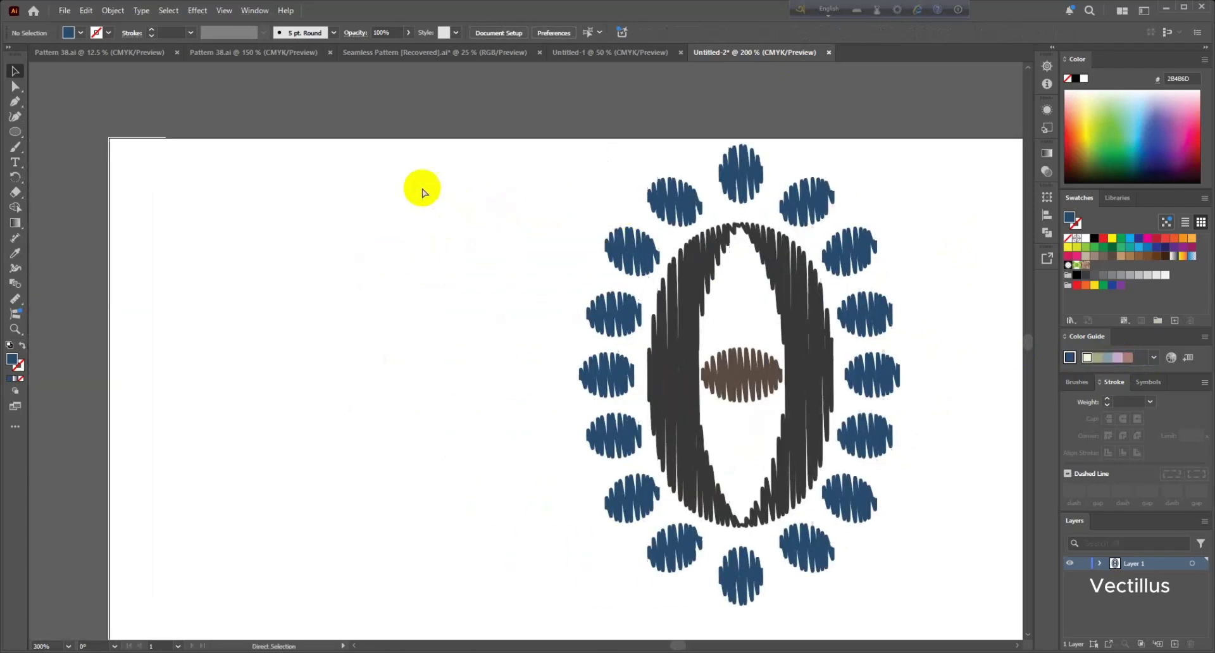
pyautogui.moveTo(15, 151); pyautogui.dragTo(64, 175)
pyautogui.scroll(1, 545, 154)
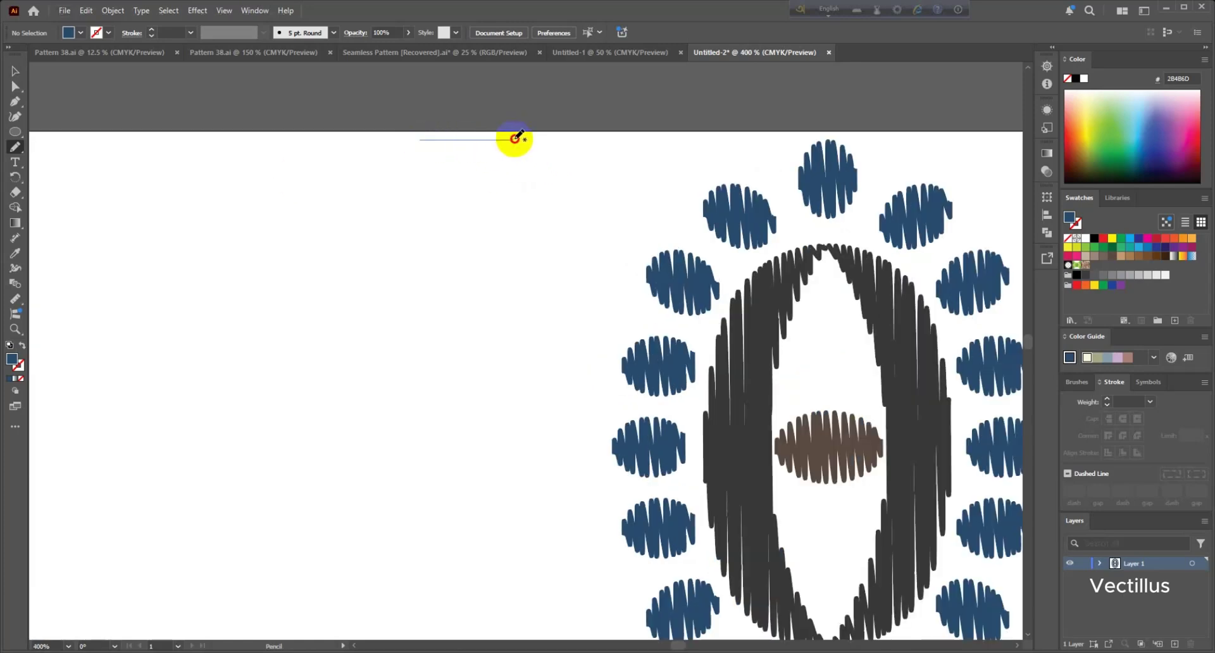
pyautogui.moveTo(515, 138); pyautogui.dragTo(514, 139)
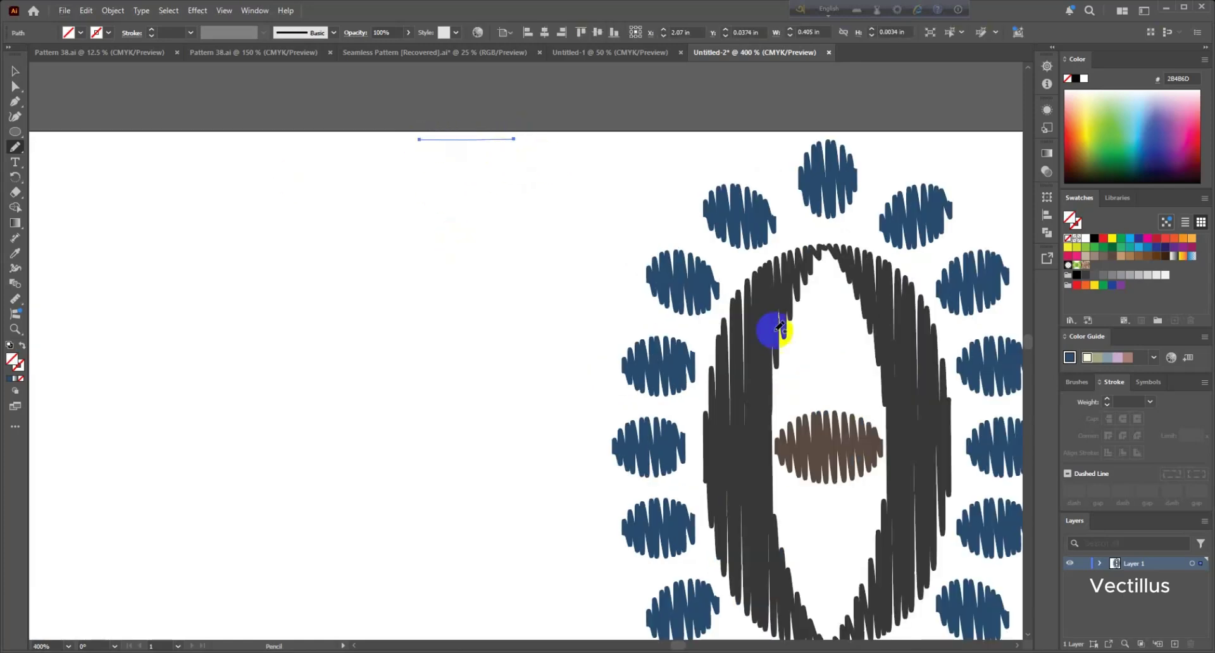
pyautogui.click(1108, 402)
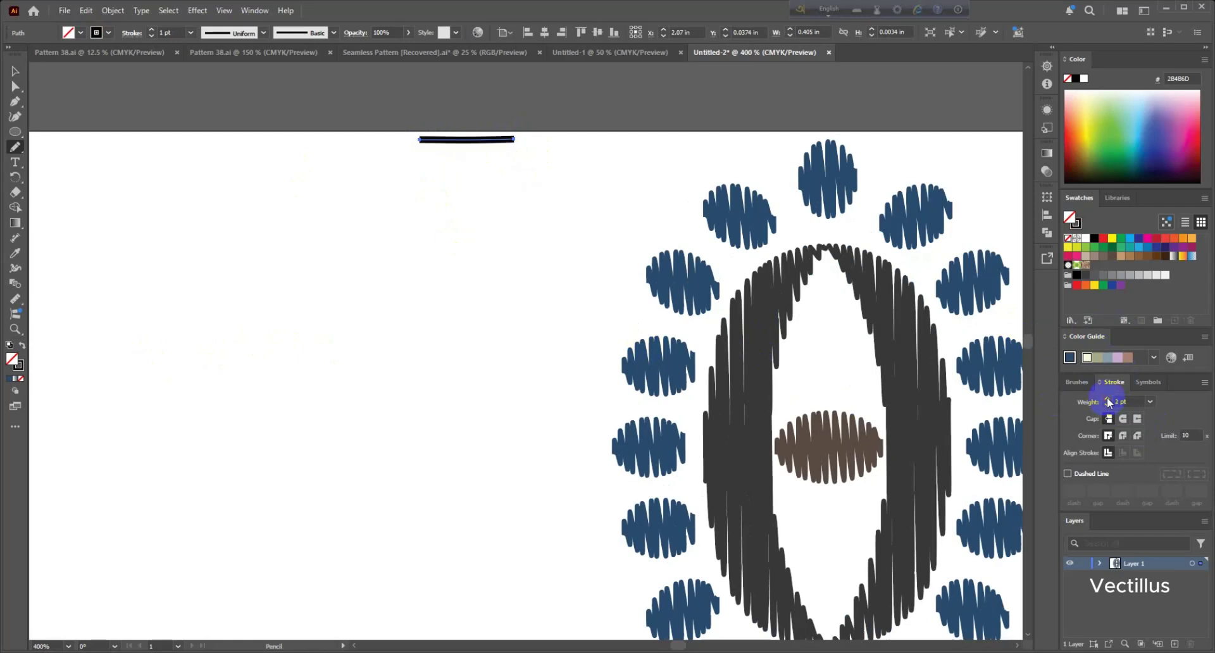
# Step: Draw a stack of short, uneven horizontal Pencil lines below the first, forming a column about 0.59 × 1.13 in
pyautogui.moveTo(409, 152); pyautogui.dragTo(495, 153)
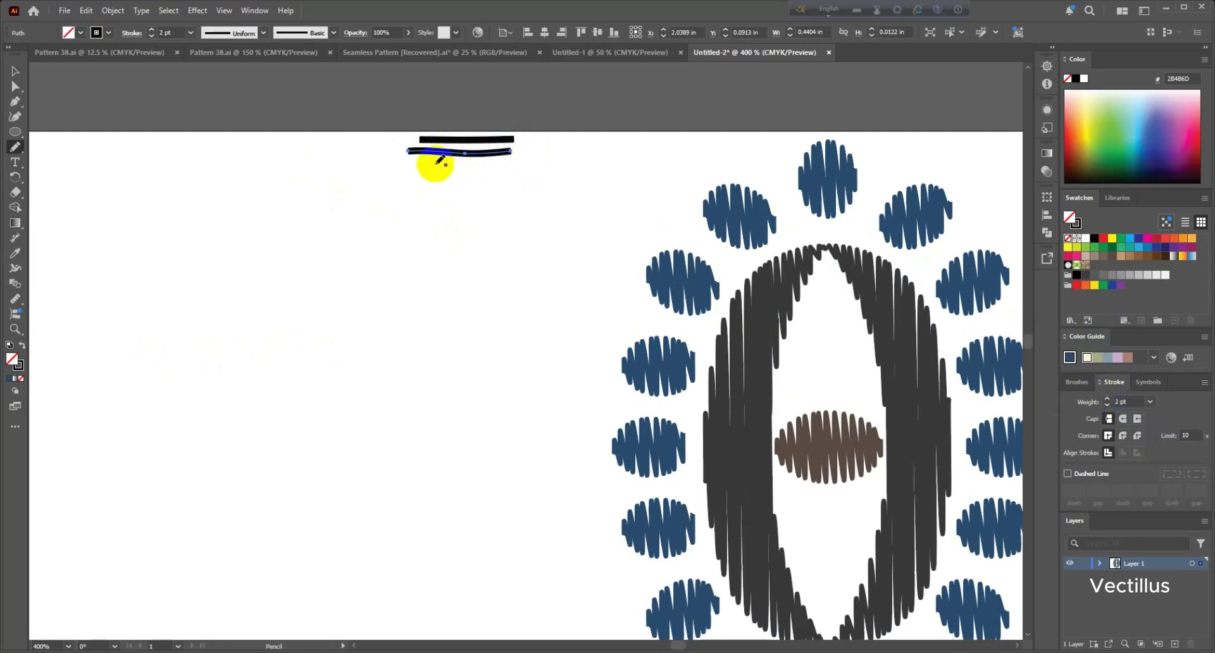
pyautogui.moveTo(427, 190)
pyautogui.mouseDown()
pyautogui.moveTo(523, 187)
pyautogui.moveTo(501, 201)
pyautogui.moveTo(524, 215)
pyautogui.mouseUp()
pyautogui.moveTo(413, 229); pyautogui.dragTo(497, 225)
pyautogui.moveTo(441, 240); pyautogui.dragTo(520, 243)
pyautogui.moveTo(415, 258)
pyautogui.mouseDown()
pyautogui.moveTo(496, 259)
pyautogui.moveTo(448, 273)
pyautogui.moveTo(534, 295)
pyautogui.mouseUp()
pyautogui.moveTo(431, 308); pyautogui.dragTo(532, 306)
pyautogui.moveTo(432, 320)
pyautogui.mouseDown()
pyautogui.moveTo(515, 317)
pyautogui.moveTo(525, 332)
pyautogui.mouseUp()
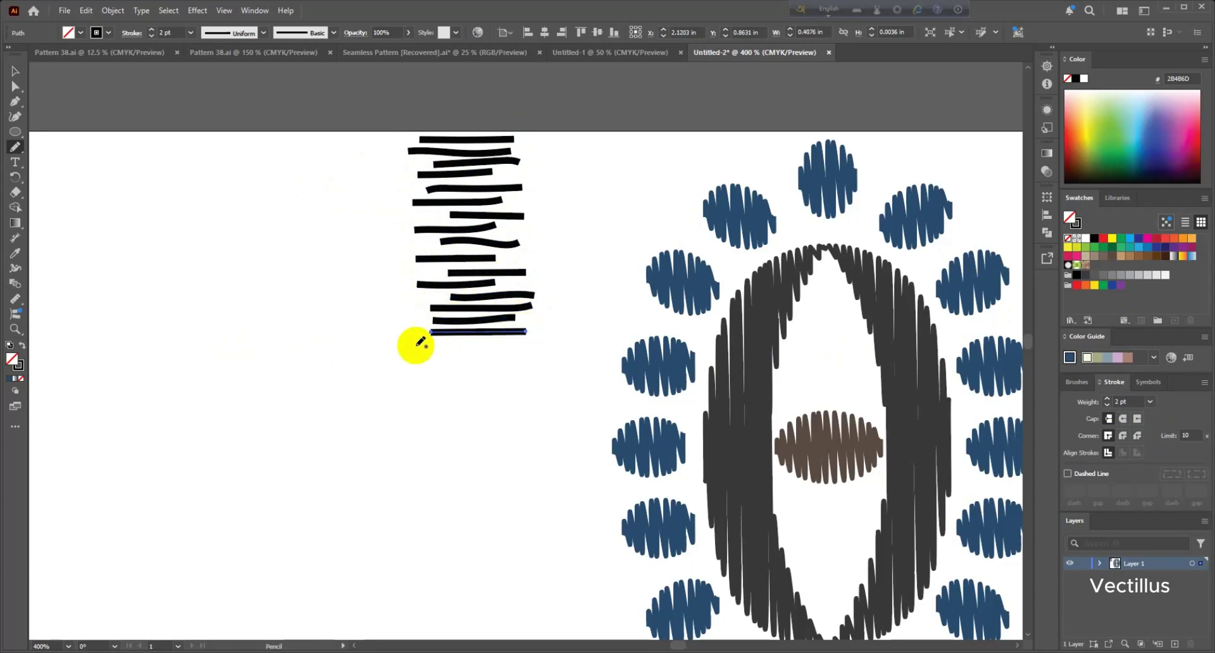
pyautogui.moveTo(415, 345)
pyautogui.mouseDown()
pyautogui.moveTo(515, 342)
pyautogui.moveTo(479, 360)
pyautogui.moveTo(541, 359)
pyautogui.mouseUp()
pyautogui.moveTo(426, 378)
pyautogui.mouseDown()
pyautogui.moveTo(521, 373)
pyautogui.moveTo(496, 387)
pyautogui.moveTo(545, 401)
pyautogui.mouseUp()
pyautogui.click(202, 111)
# Step: Select all the pencil lines and place a duplicate of the stack directly below the original
pyautogui.scroll(-3, 302, 114)
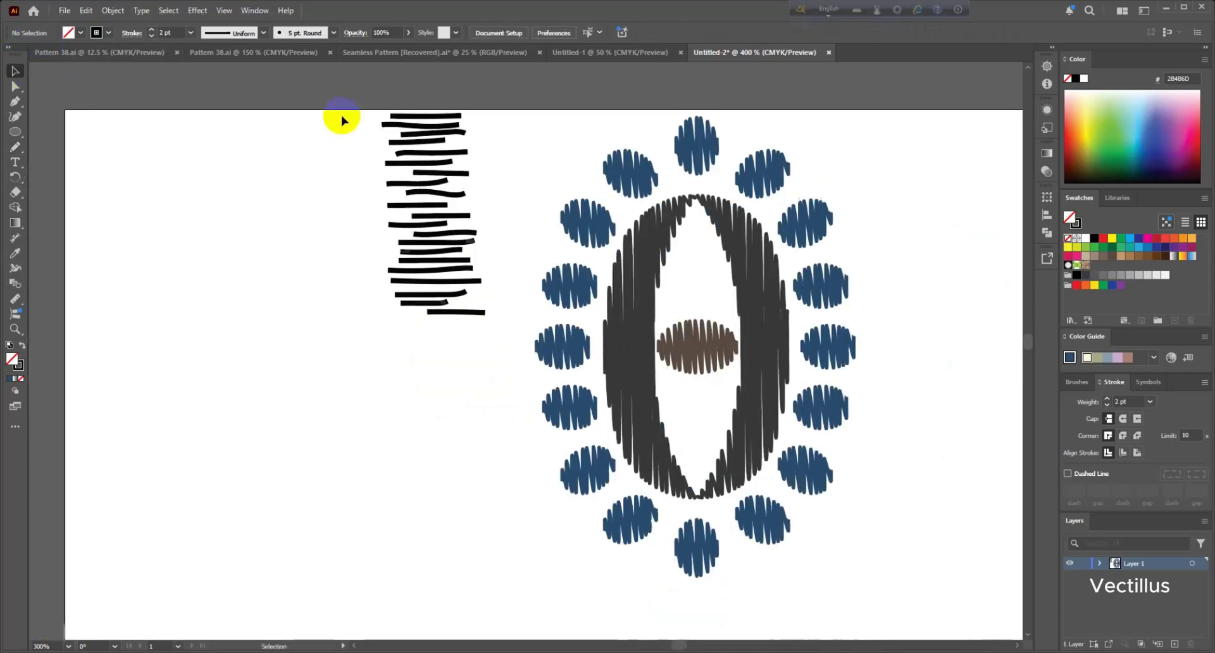
pyautogui.moveTo(357, 88); pyautogui.dragTo(471, 358)
pyautogui.moveTo(423, 172); pyautogui.dragTo(457, 373)
# Step: Repeat the stack duplication seven more times down the artboard until the column passes its bottom edge
pyautogui.scroll(-3, 453, 290)
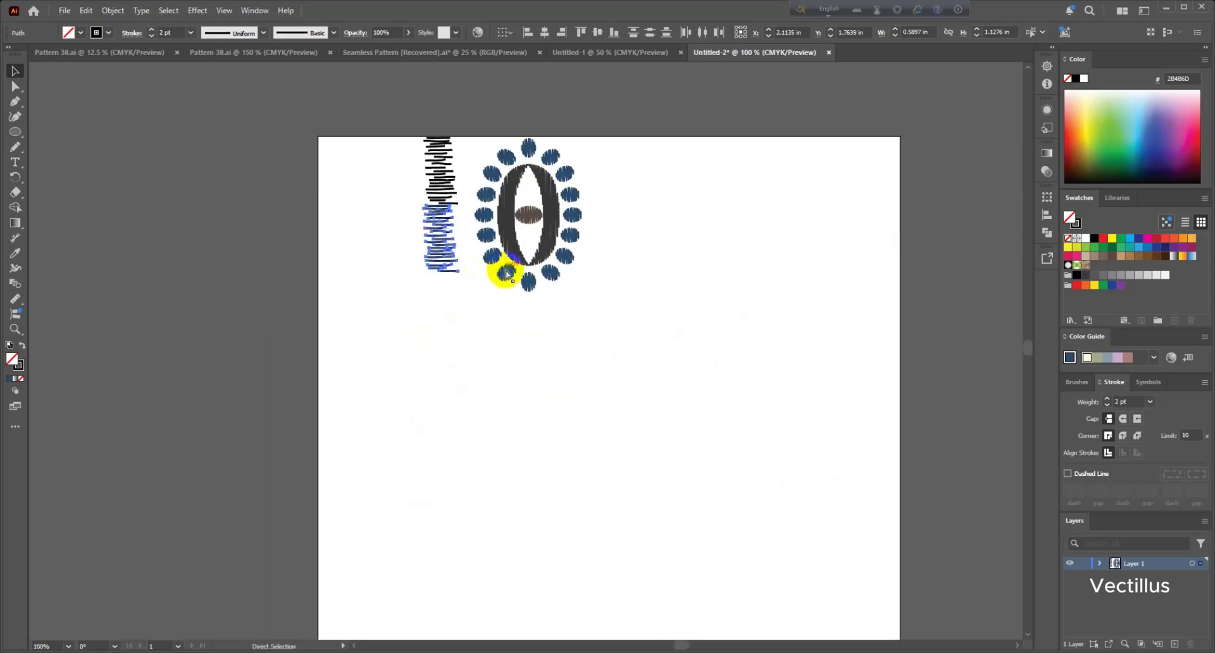
pyautogui.hotkey('ctrl', 'd')
pyautogui.hotkey('ctrl', 'd')
pyautogui.hotkey('ctrl', 'd')
pyautogui.hotkey('ctrl', 'd')
pyautogui.hotkey('ctrl', 'd')
pyautogui.hotkey('ctrl', 'd')
pyautogui.scroll(-2, 493, 267)
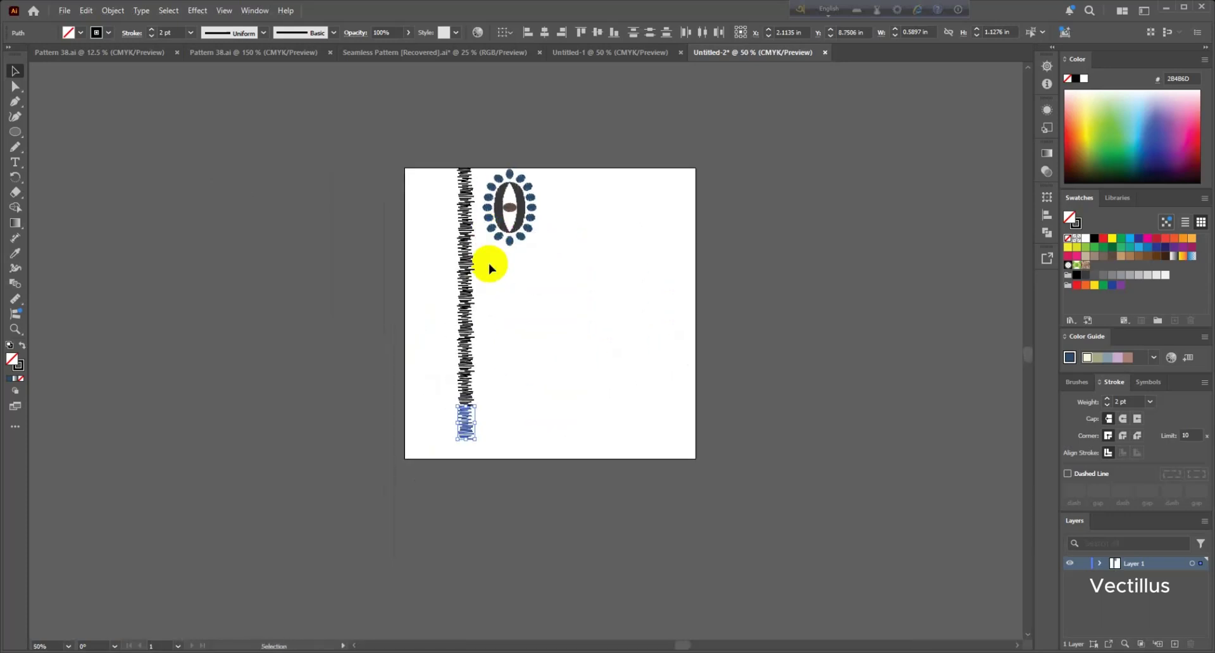
pyautogui.hotkey('ctrl', 'd')
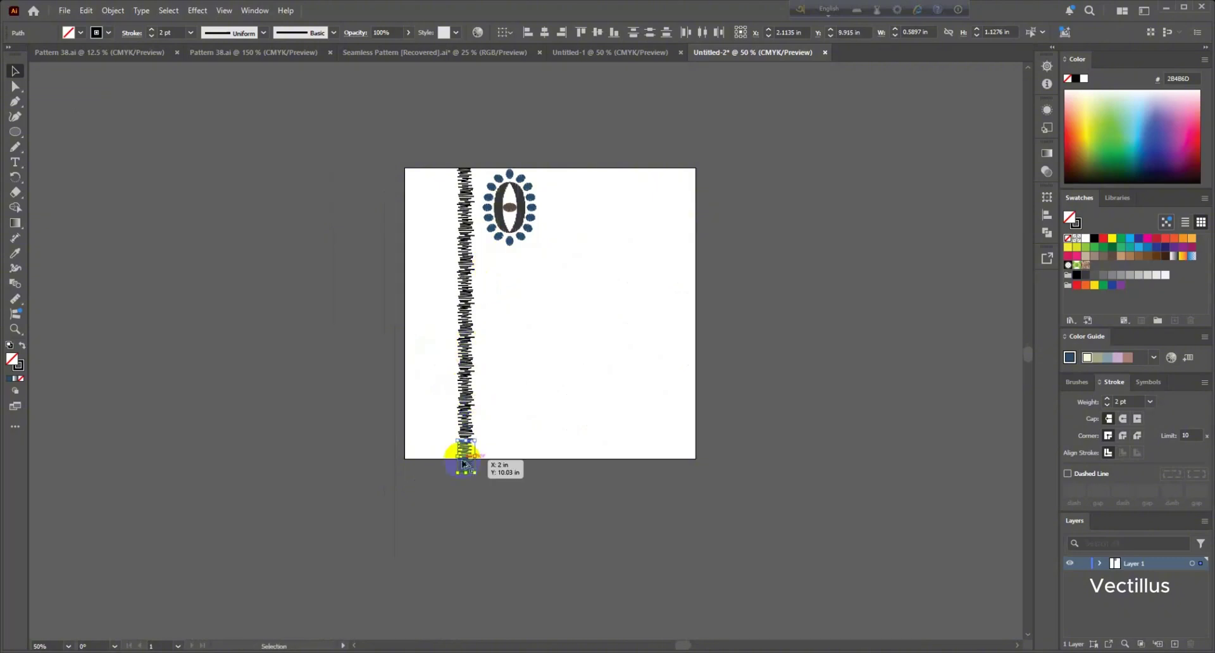
# Step: Remove the lines extending below the artboard and select the whole remaining column of lines
pyautogui.scroll(1, 463, 459)
pyautogui.scroll(-1, 461, 384)
pyautogui.scroll(2, 460, 380)
pyautogui.moveTo(433, 197)
pyautogui.mouseDown()
pyautogui.moveTo(470, 536)
pyautogui.moveTo(454, 493)
pyautogui.mouseUp()
pyautogui.scroll(4, 467, 503)
pyautogui.scroll(1, 498, 494)
pyautogui.scroll(1, 458, 477)
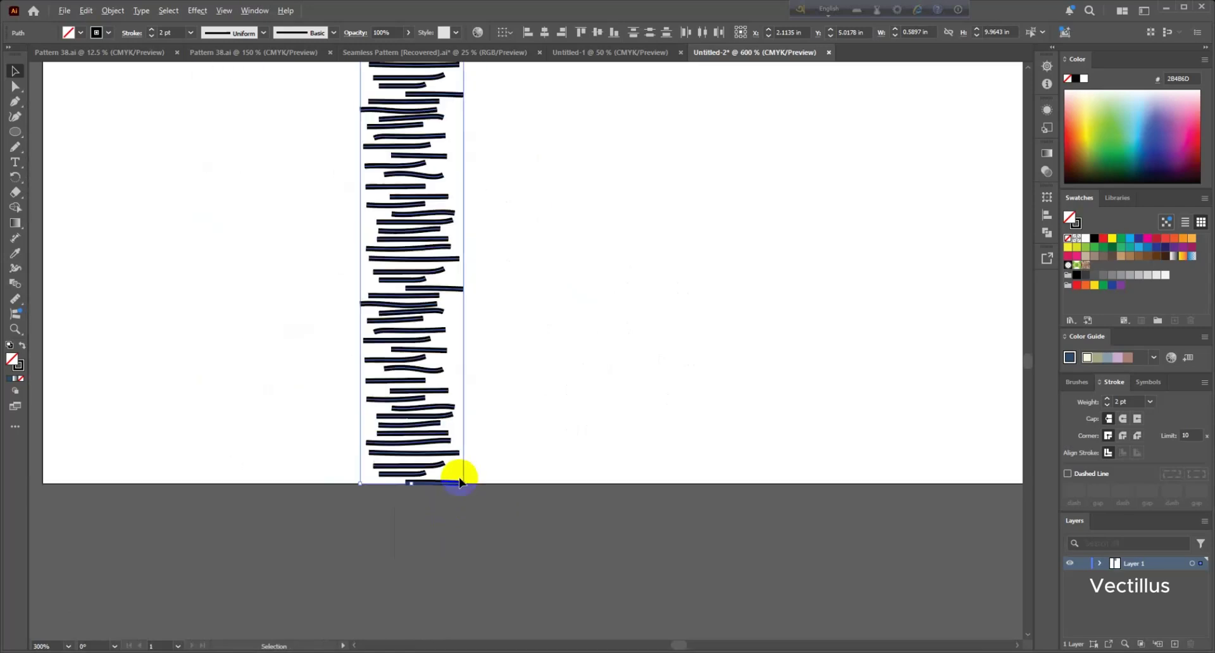
# Step: Group the column of lines and center it vertically on the artboard
pyautogui.scroll(-2, 445, 485)
pyautogui.scroll(-3, 430, 354)
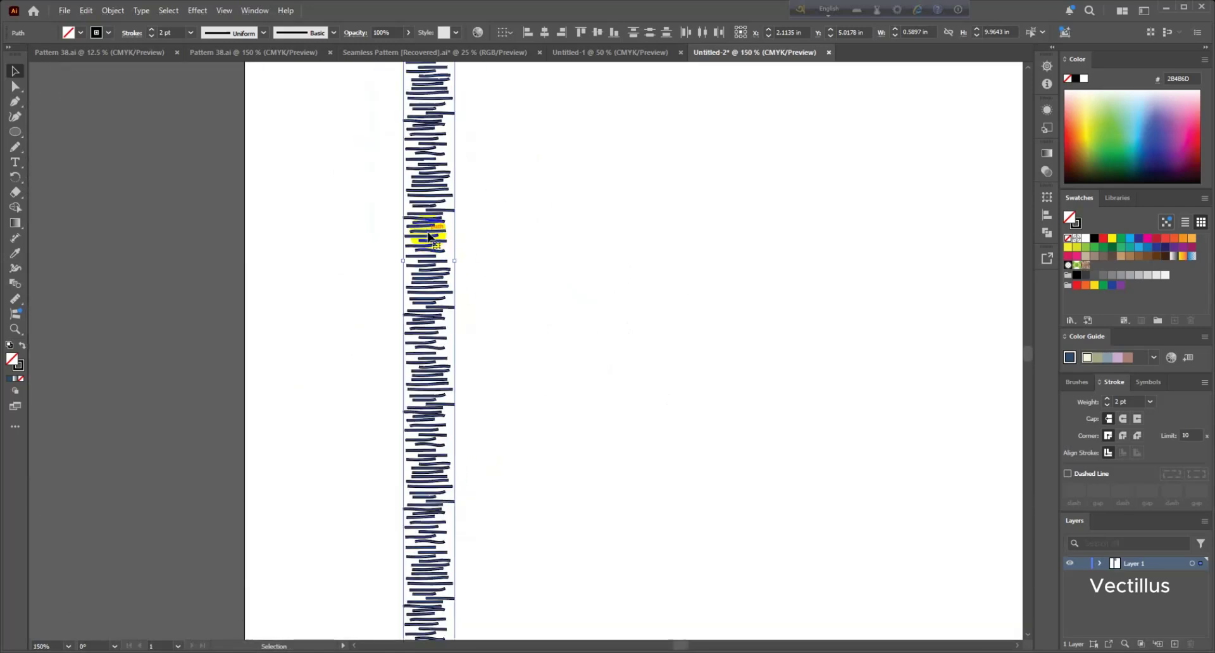
pyautogui.scroll(5, 414, 209)
pyautogui.scroll(2, 435, 164)
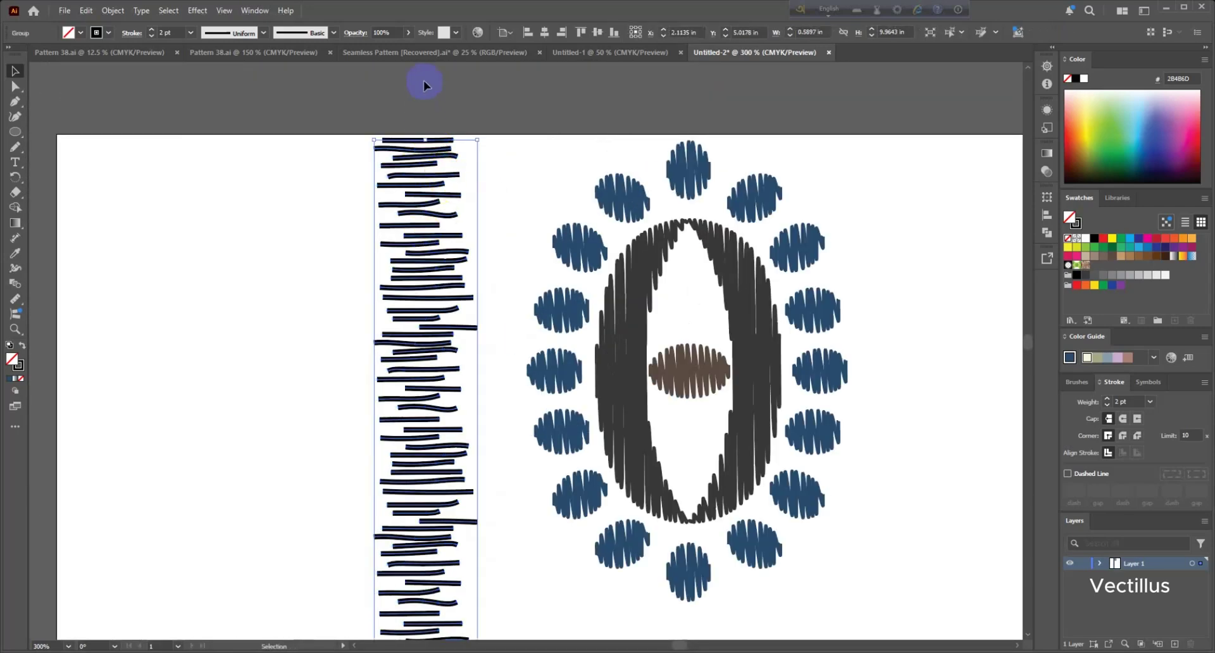
pyautogui.scroll(1, 443, 135)
pyautogui.scroll(-1, 481, 152)
pyautogui.click(530, 172)
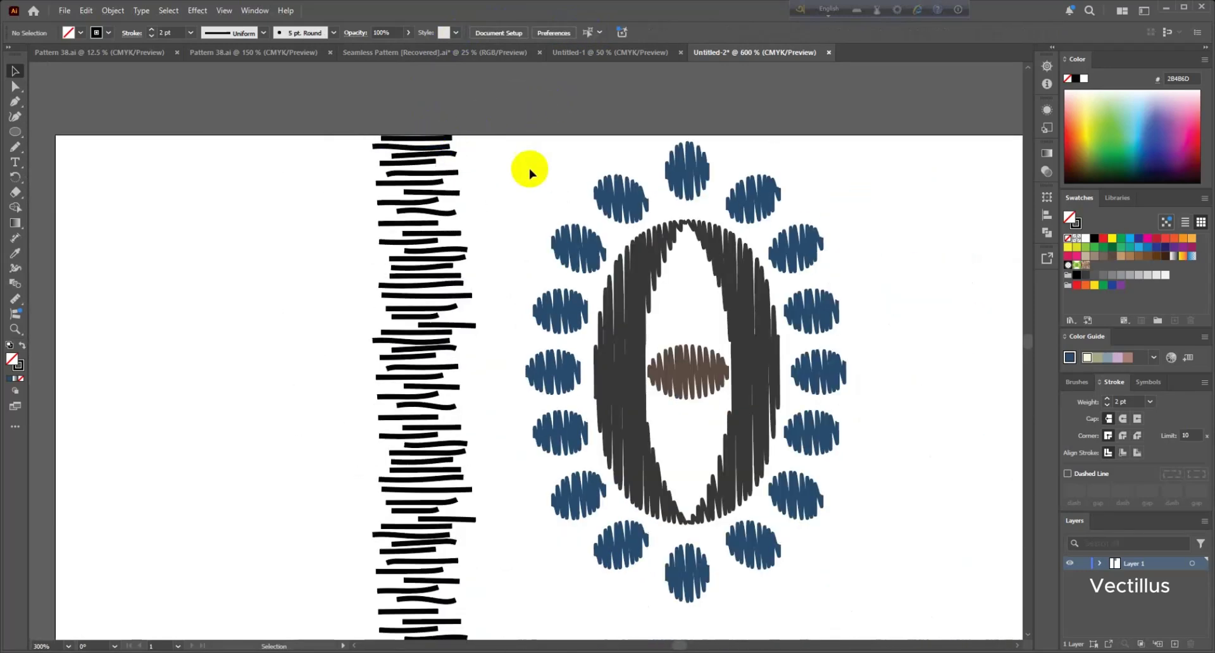
# Step: Duplicate the grouped line column to its left and reflect the copy across the vertical axis
pyautogui.moveTo(434, 253); pyautogui.dragTo(354, 273)
pyautogui.rightClick(353, 273)
pyautogui.moveTo(425, 570)
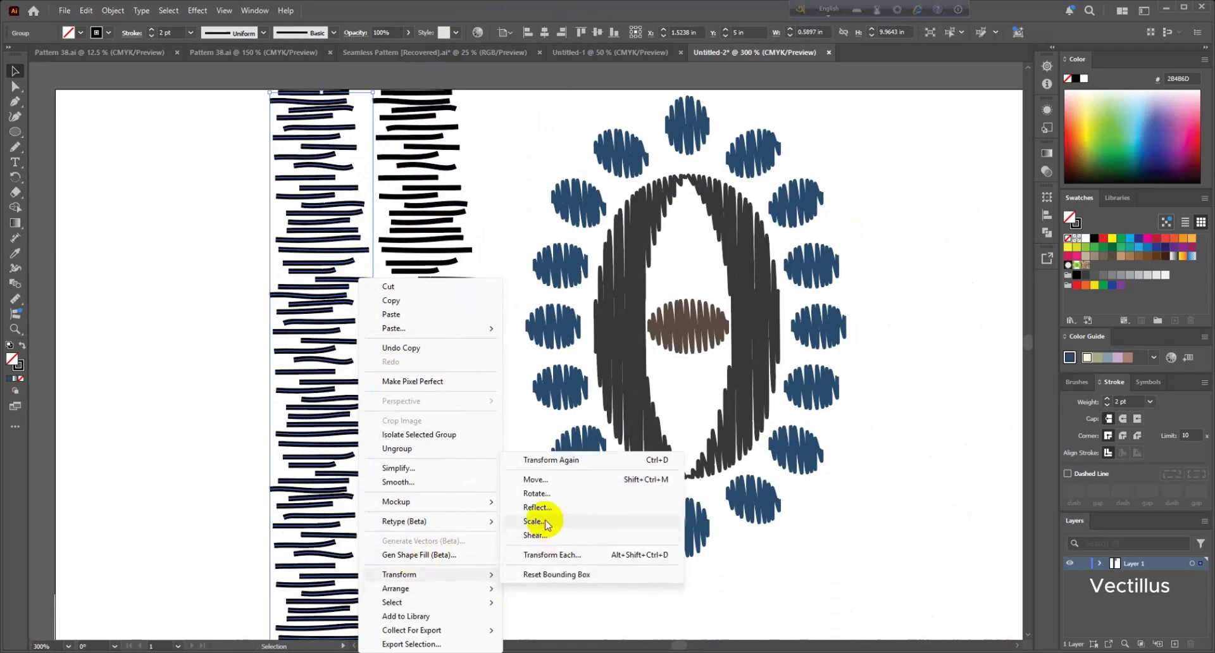
pyautogui.click(539, 515)
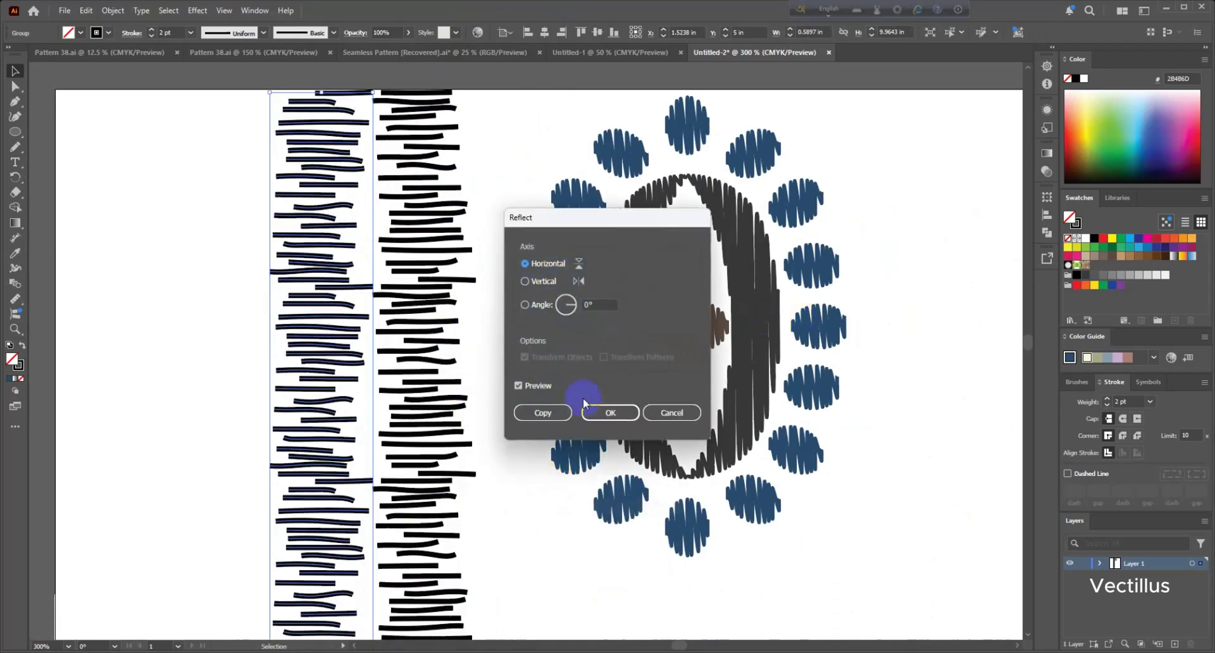
pyautogui.click(531, 283)
pyautogui.click(610, 413)
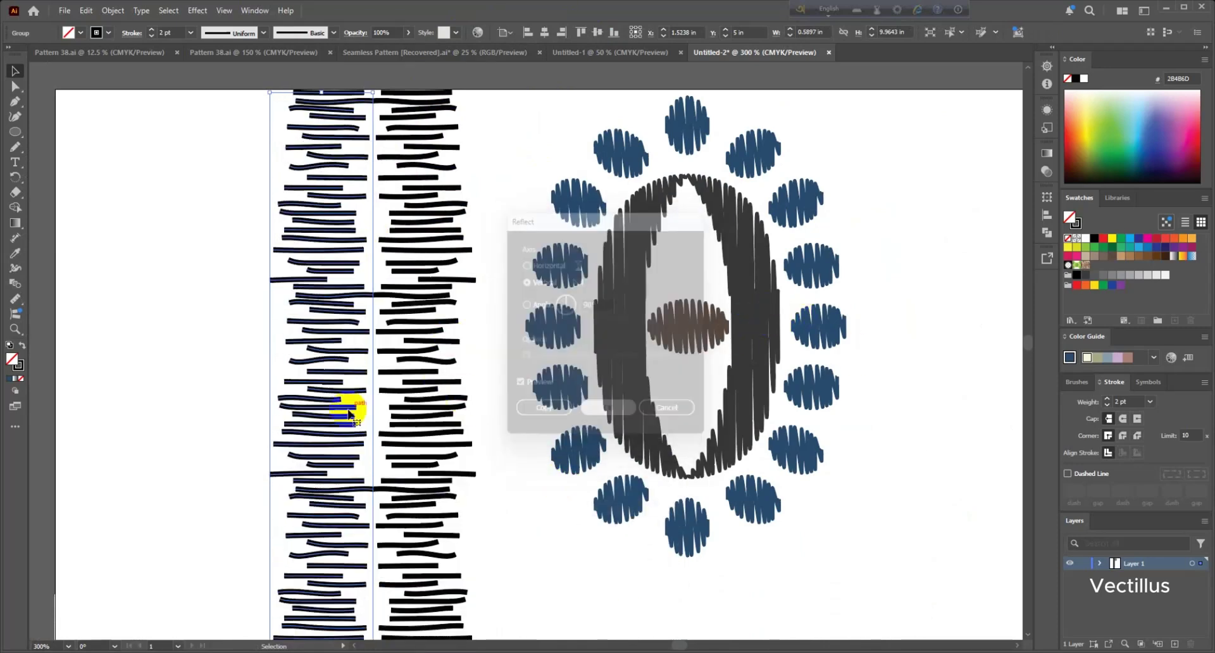
# Step: Shift the mirrored column slightly upward relative to the original and remove it
pyautogui.moveTo(352, 406); pyautogui.dragTo(321, 355)
pyautogui.click(495, 353)
pyautogui.scroll(-6, 426, 285)
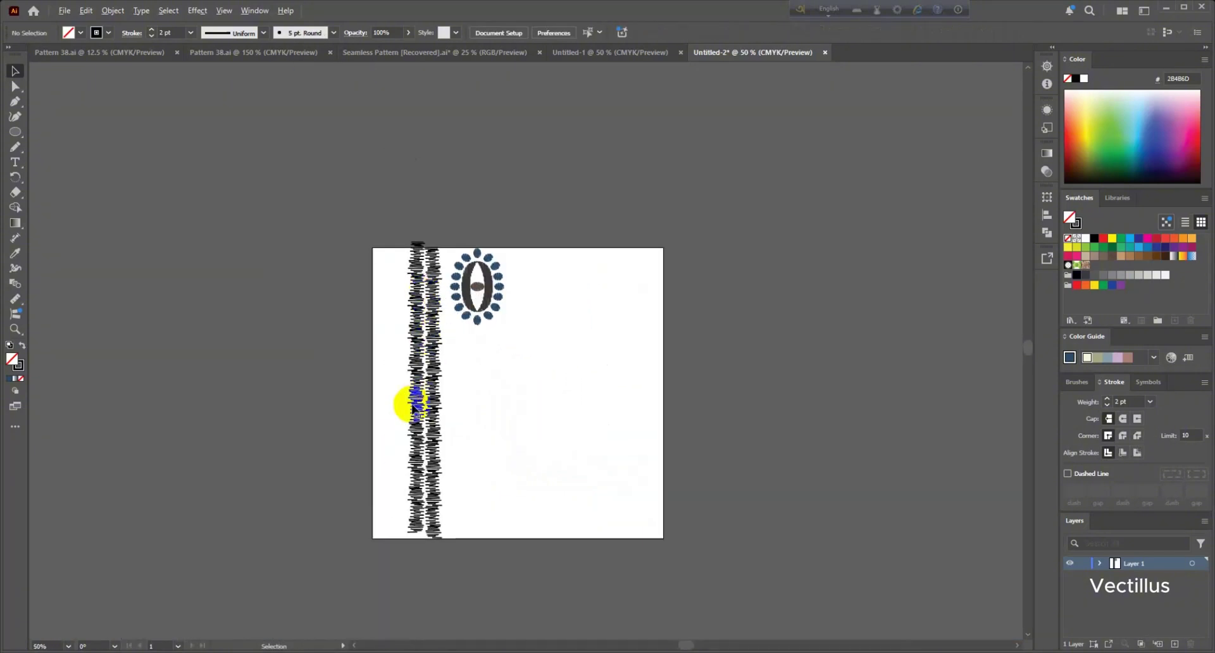
pyautogui.scroll(3, 401, 401)
pyautogui.rightClick(413, 359)
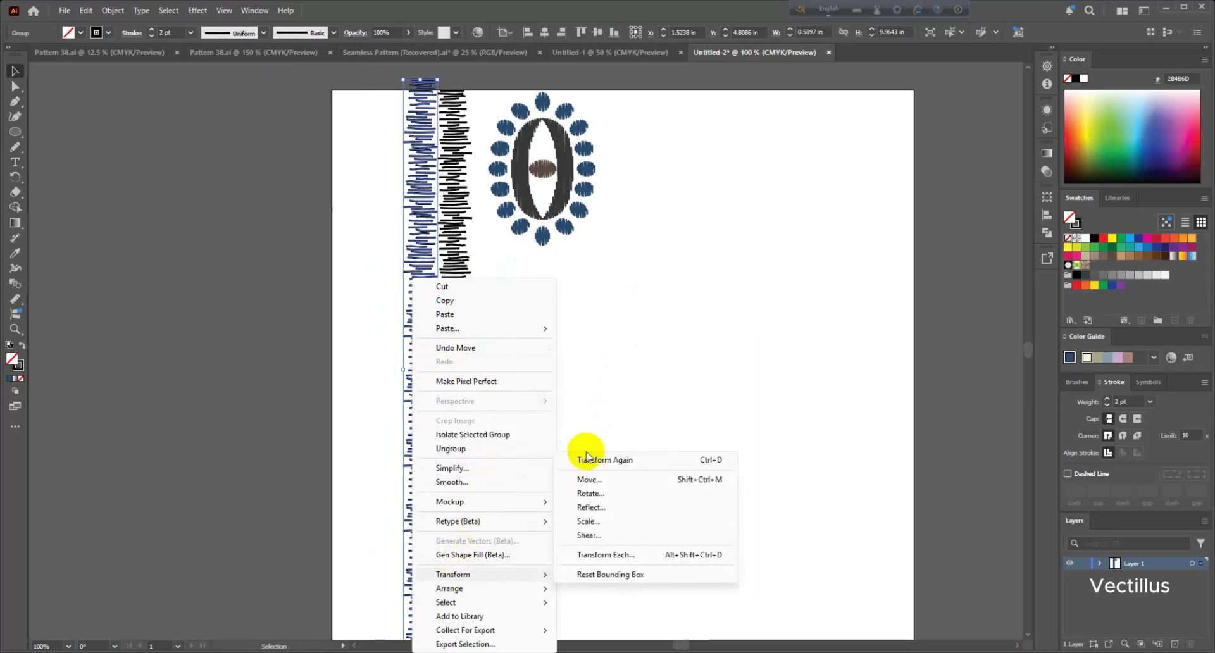
pyautogui.click(602, 361)
pyautogui.scroll(-1, 433, 336)
pyautogui.click(434, 334)
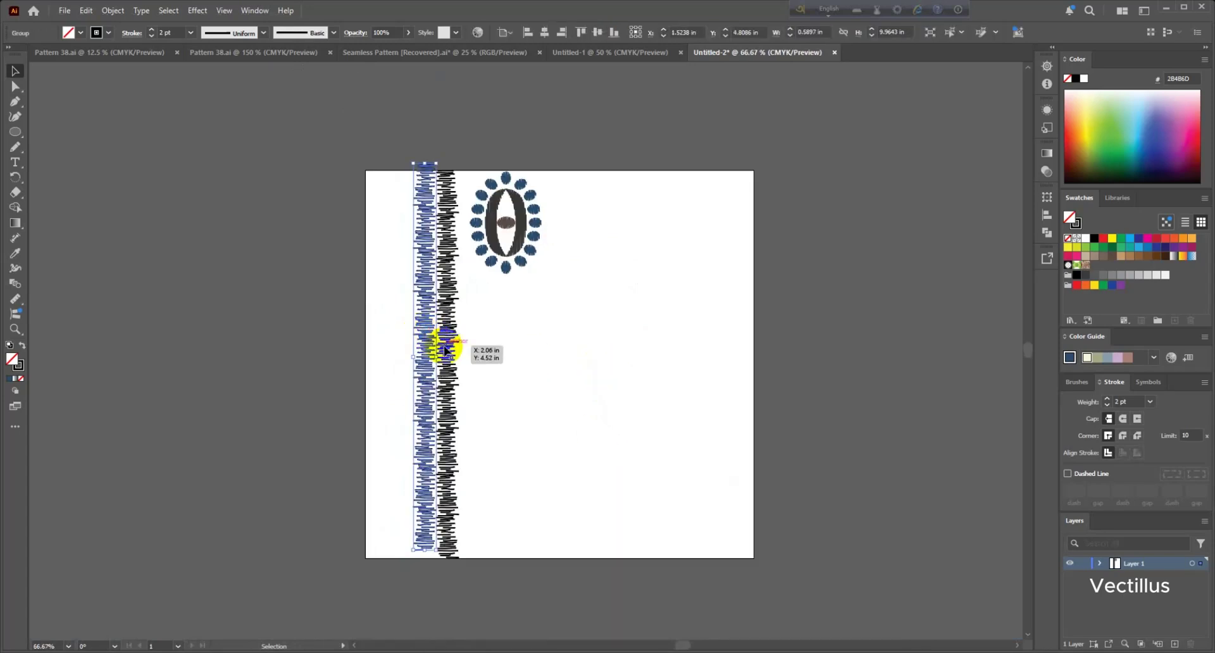
# Step: Ungroup the remaining line column and delete its lower lines, keeping a stack about 1.9 in tall at the artboard's upper edge
pyautogui.moveTo(446, 350); pyautogui.dragTo(442, 345)
pyautogui.rightClick(465, 348)
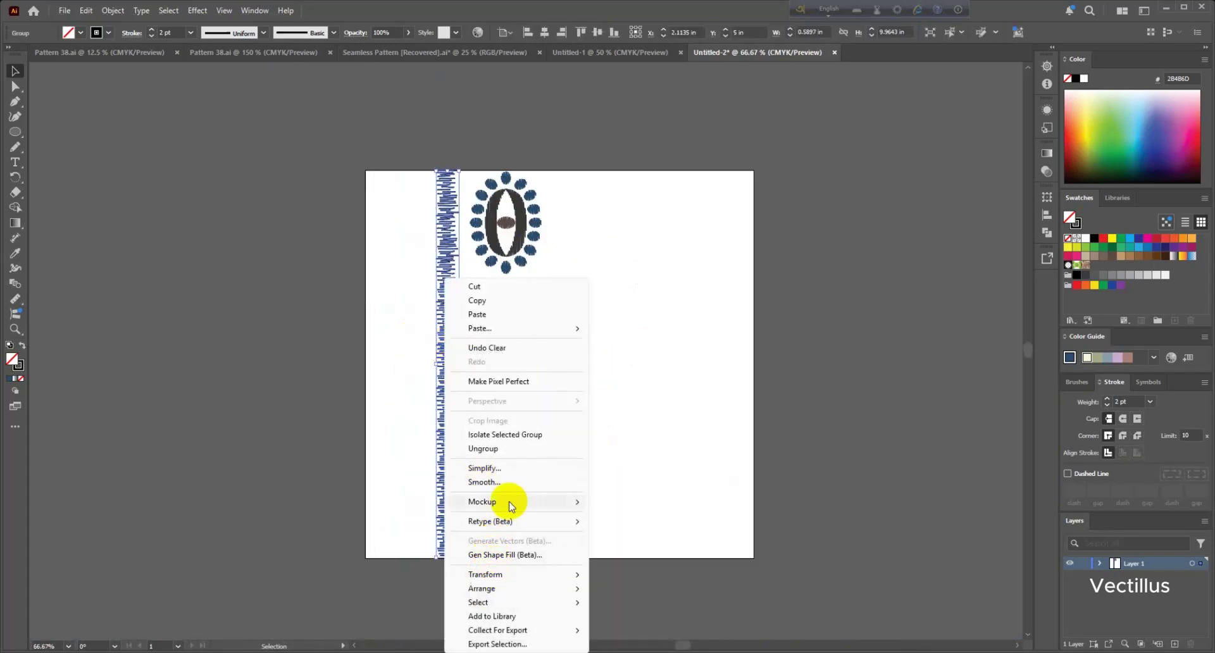
pyautogui.click(580, 425)
pyautogui.moveTo(408, 244)
pyautogui.mouseDown()
pyautogui.moveTo(496, 549)
pyautogui.moveTo(456, 580)
pyautogui.mouseUp()
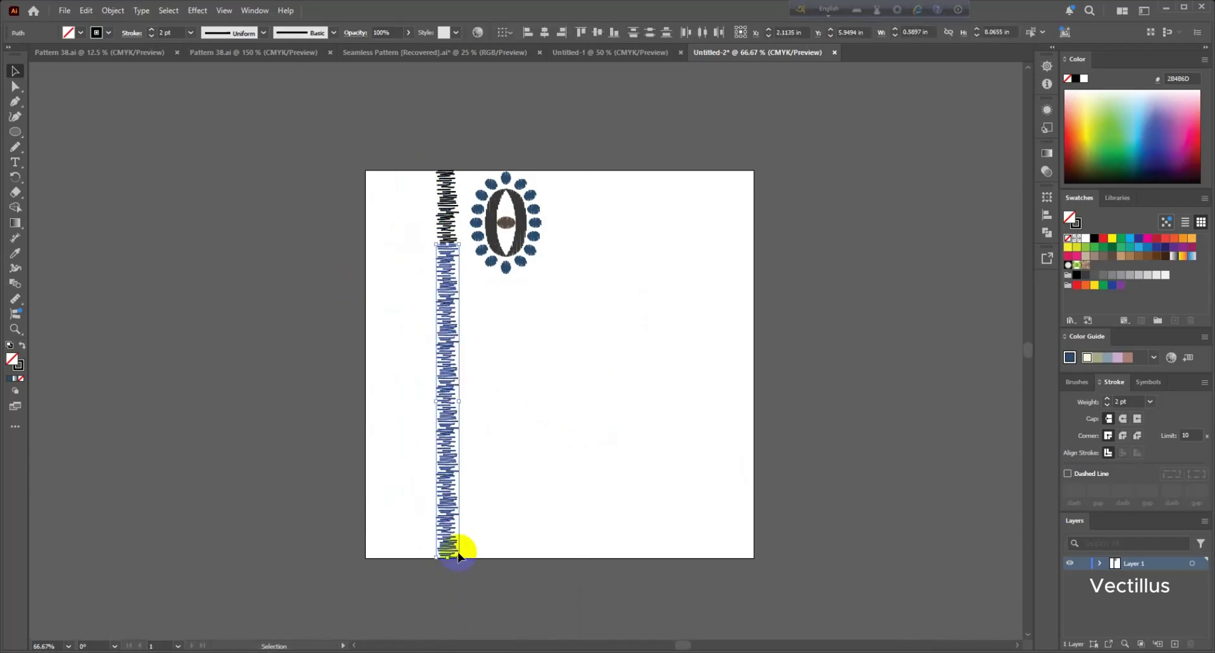
pyautogui.press('Delete')
pyautogui.scroll(5, 457, 234)
pyautogui.scroll(-2, 369, 228)
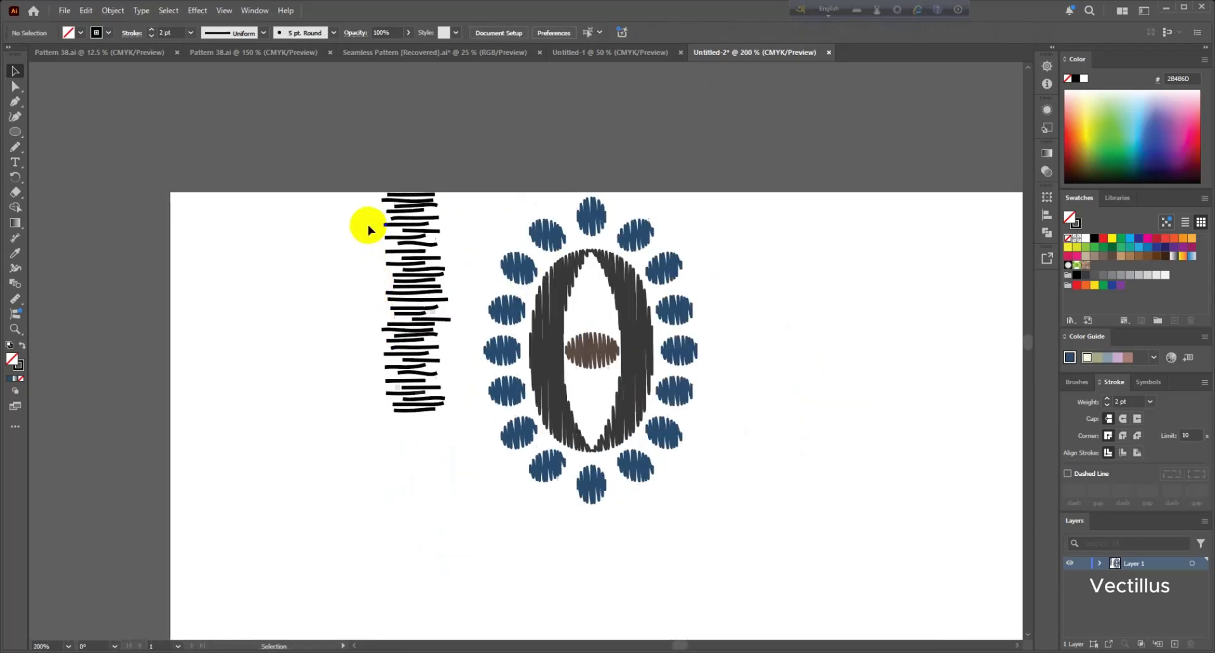
# Step: Duplicate the shortened line stack to its left with the copy offset slightly upward
pyautogui.moveTo(450, 480); pyautogui.dragTo(450, 481)
pyautogui.scroll(1, 430, 371)
pyautogui.moveTo(422, 370)
pyautogui.mouseDown()
pyautogui.moveTo(344, 374)
pyautogui.moveTo(321, 329)
pyautogui.mouseUp()
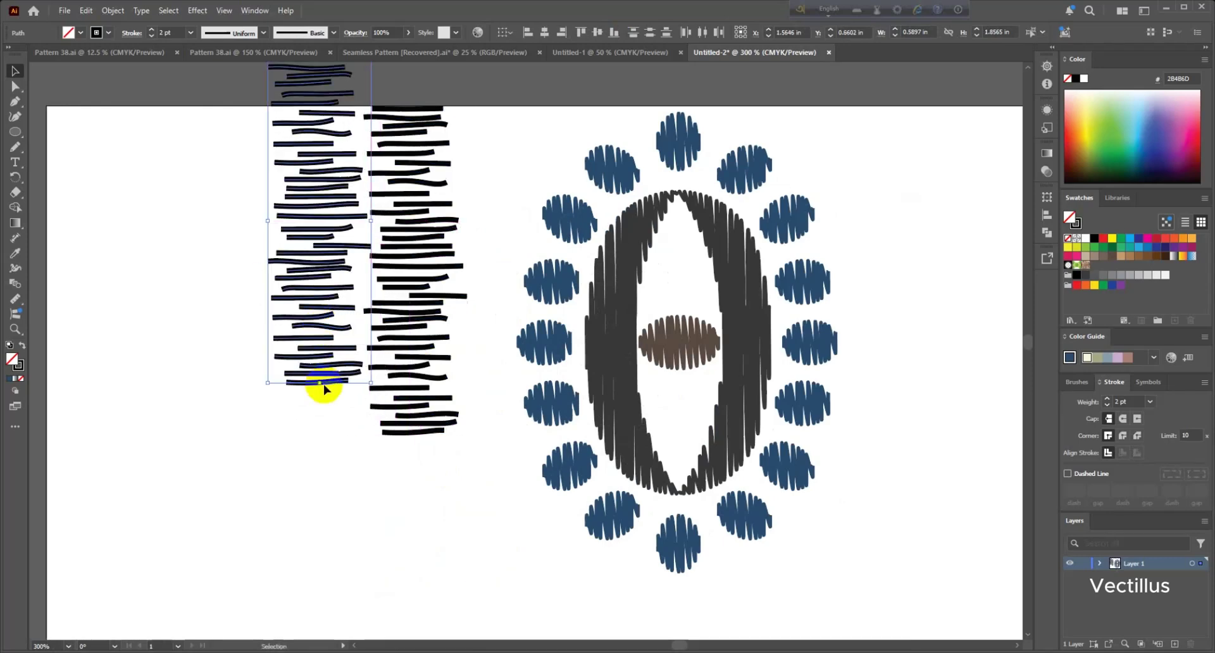
# Step: Respace the lines near the lower end of the copied stack and nudge the whole copy slightly upward
pyautogui.moveTo(320, 386); pyautogui.dragTo(321, 392)
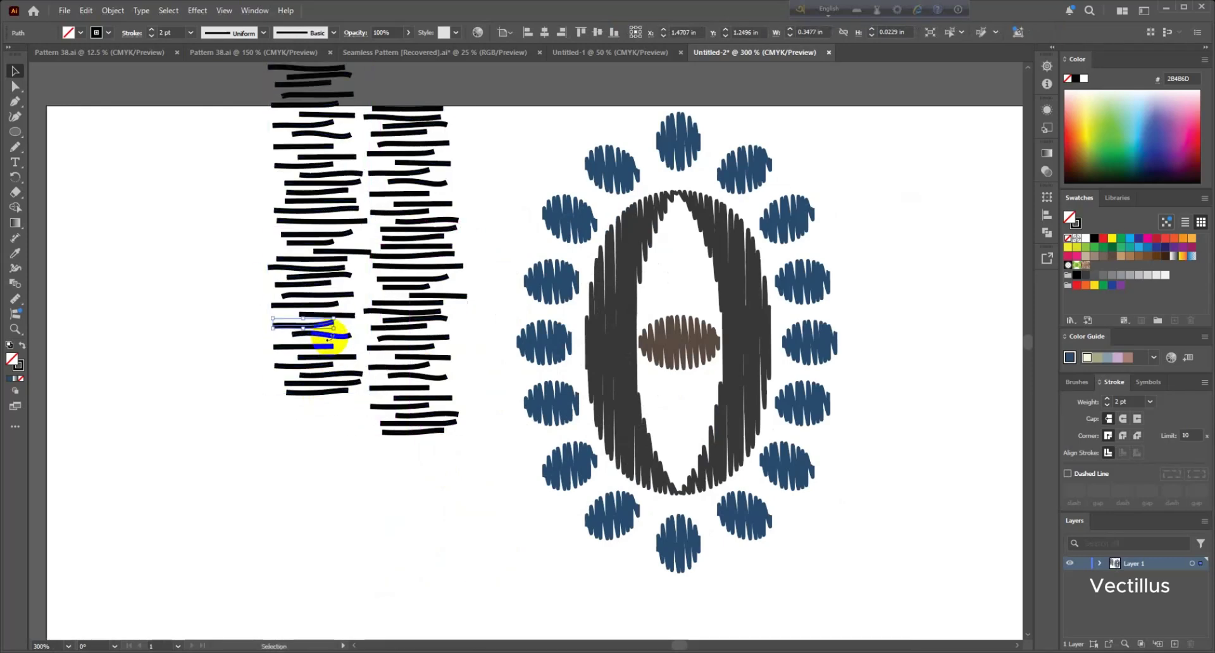
pyautogui.scroll(-2, 323, 335)
pyautogui.scroll(3, 317, 378)
pyautogui.moveTo(329, 366)
pyautogui.mouseDown()
pyautogui.moveTo(331, 344)
pyautogui.moveTo(329, 362)
pyautogui.mouseUp()
pyautogui.click(385, 415)
pyautogui.scroll(-1, 385, 415)
pyautogui.scroll(2, 272, 196)
pyautogui.moveTo(293, 141); pyautogui.dragTo(366, 515)
pyautogui.scroll(3, 366, 465)
pyautogui.moveTo(352, 426); pyautogui.dragTo(354, 402)
pyautogui.scroll(-4, 380, 406)
pyautogui.scroll(2, 340, 389)
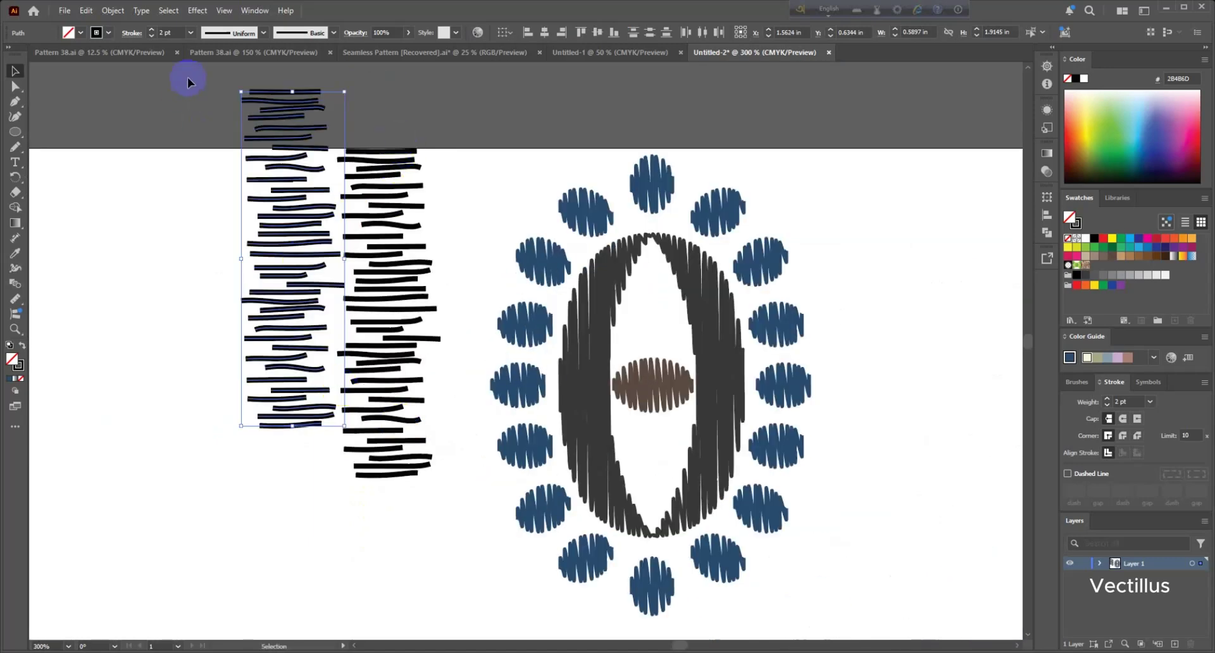
# Step: Group each of the two line stacks and expand its fill and stroke into shapes
pyautogui.press('a')
pyautogui.click(111, 11)
pyautogui.click(149, 190)
pyautogui.click(575, 401)
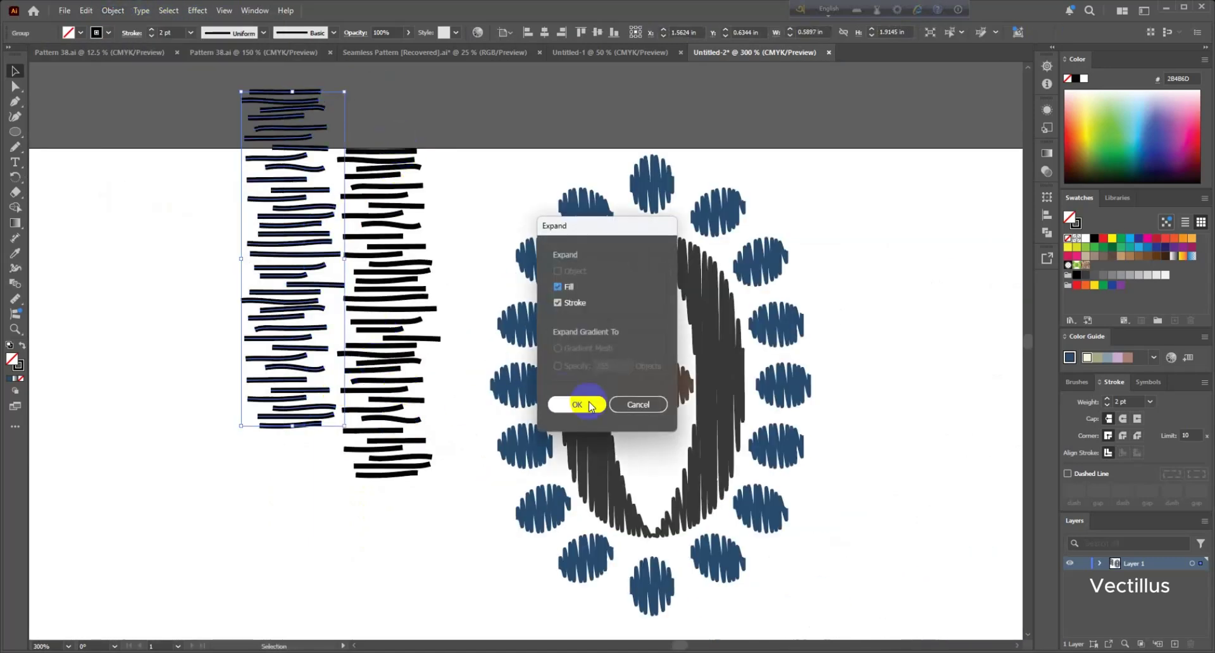
pyautogui.moveTo(393, 125); pyautogui.dragTo(441, 500)
pyautogui.click(113, 11)
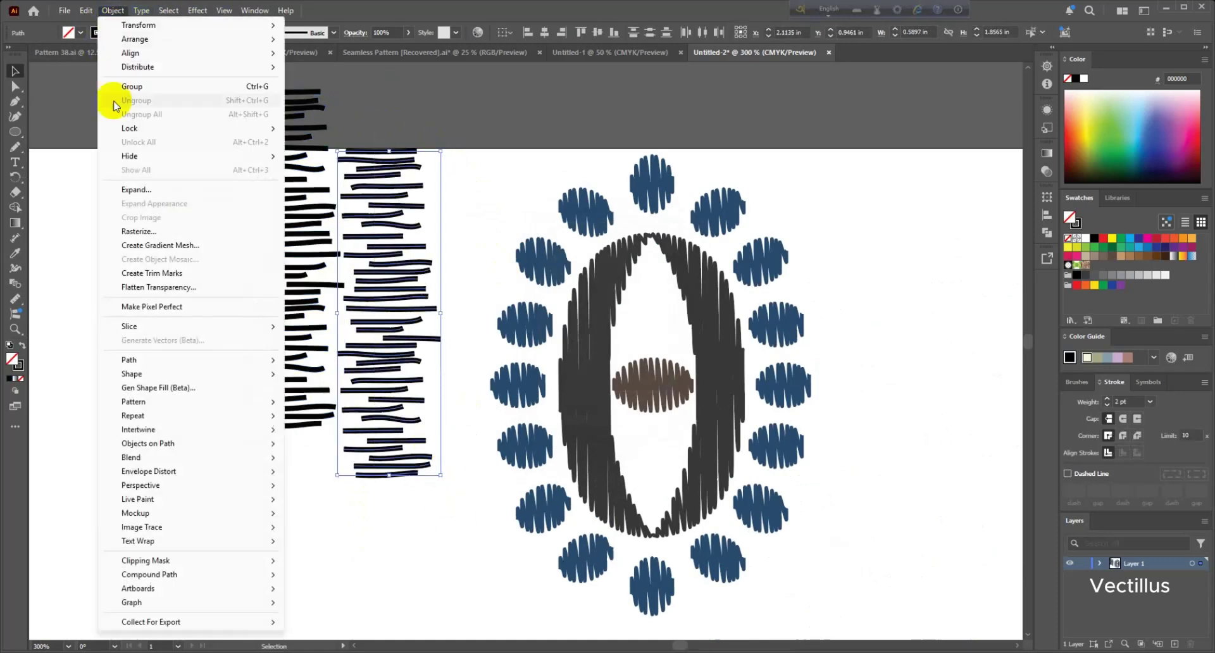
pyautogui.click(149, 190)
pyautogui.click(575, 401)
pyautogui.press('a')
pyautogui.press('v')
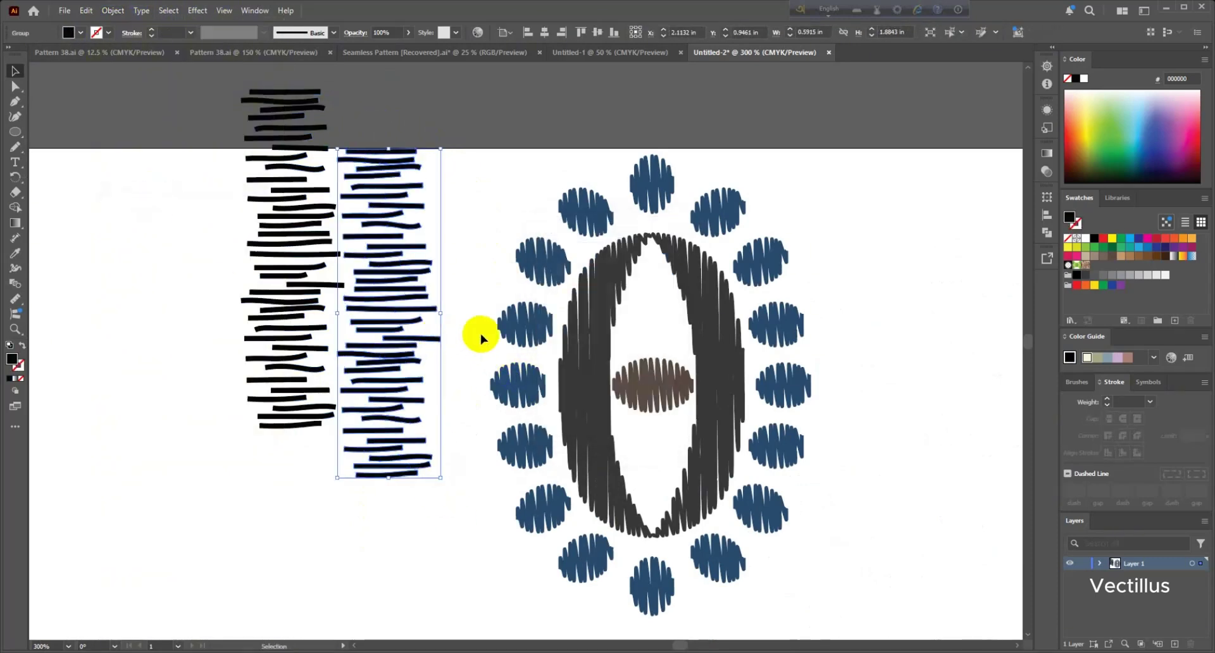
# Step: Color the stack nearest the motif with the dark gray sampled from the oval ring
pyautogui.scroll(-1, 549, 361)
pyautogui.press('i')
pyautogui.click(591, 382)
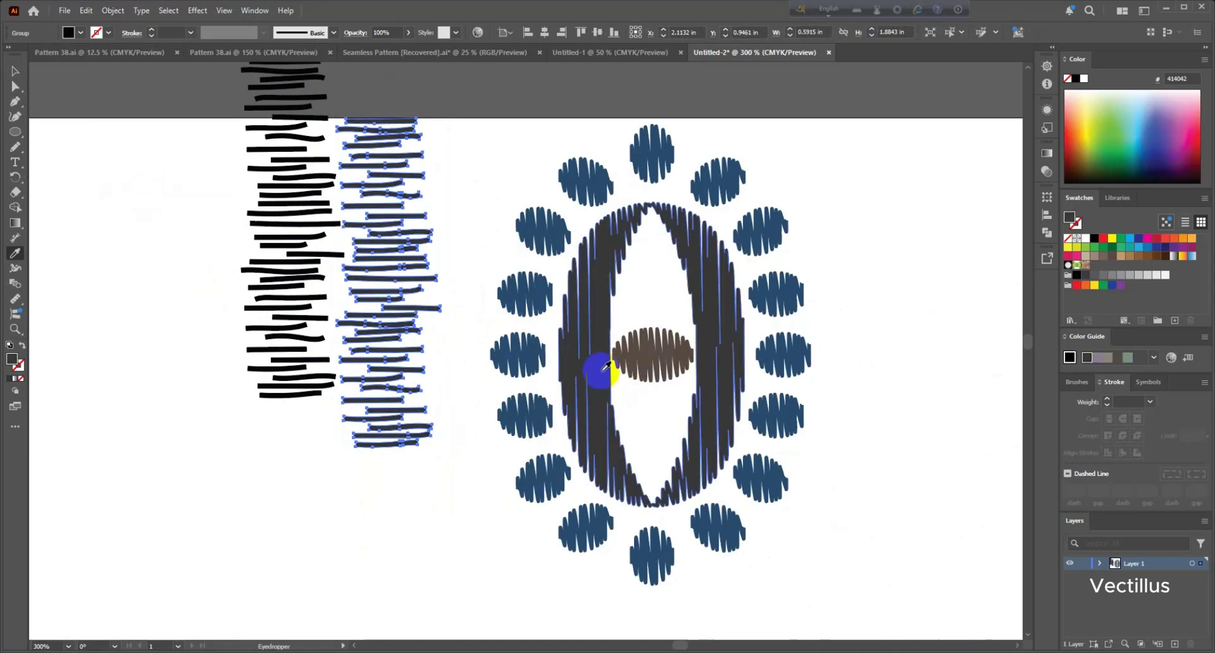
pyautogui.press('v')
# Step: Color the outer stack with the blue sampled from the small ovals around the motif
pyautogui.click(294, 353)
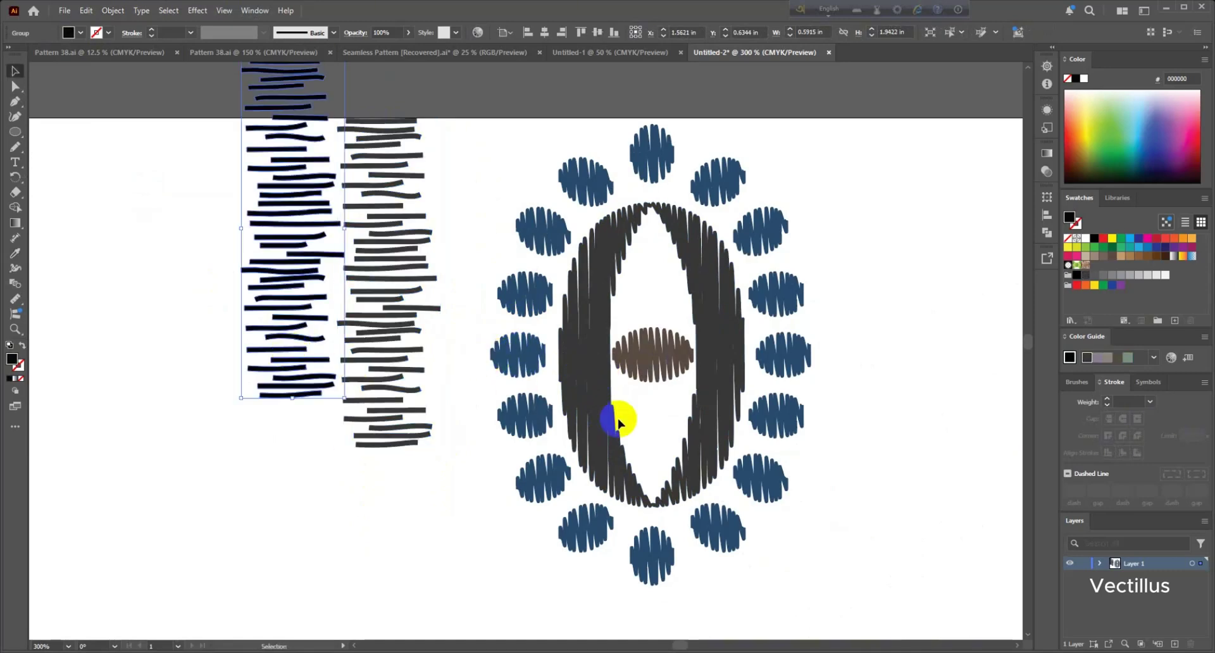
pyautogui.press('i')
pyautogui.click(526, 415)
pyautogui.click(16, 71)
pyautogui.click(141, 144)
pyautogui.scroll(-1, 288, 168)
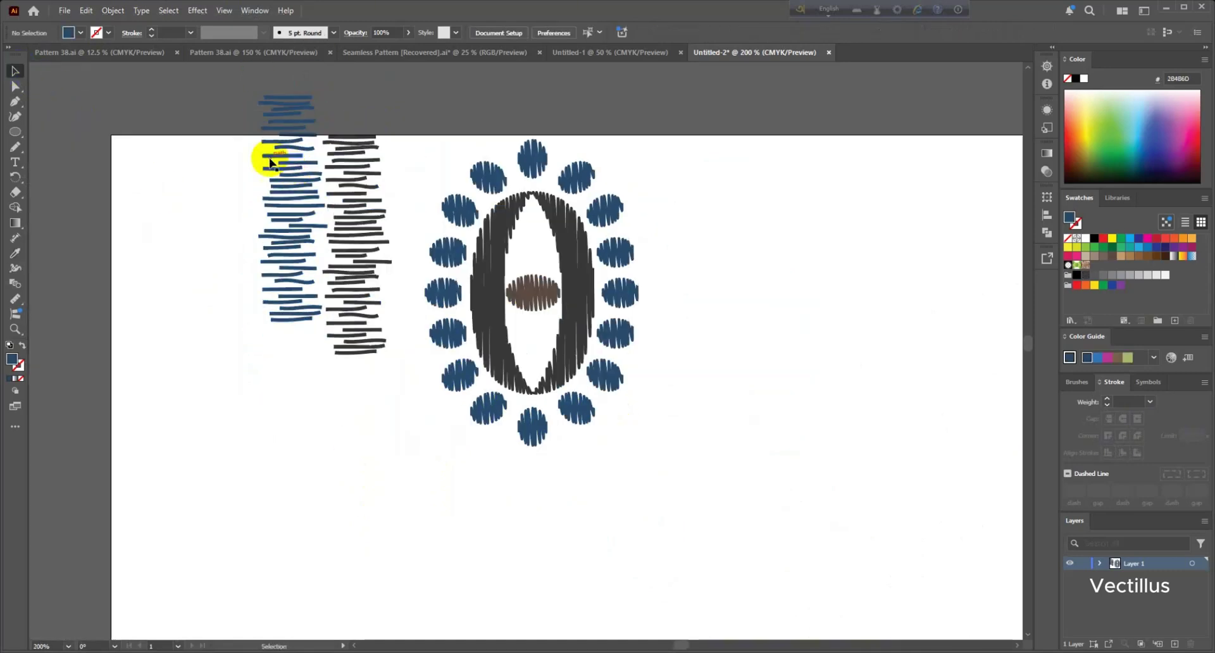
# Step: Move both colored line stacks upward together so they straddle the artboard's upper edge
pyautogui.scroll(1, 270, 163)
pyautogui.moveTo(229, 140); pyautogui.dragTo(393, 418)
pyautogui.moveTo(355, 360); pyautogui.dragTo(358, 317)
pyautogui.doubleClick(504, 377)
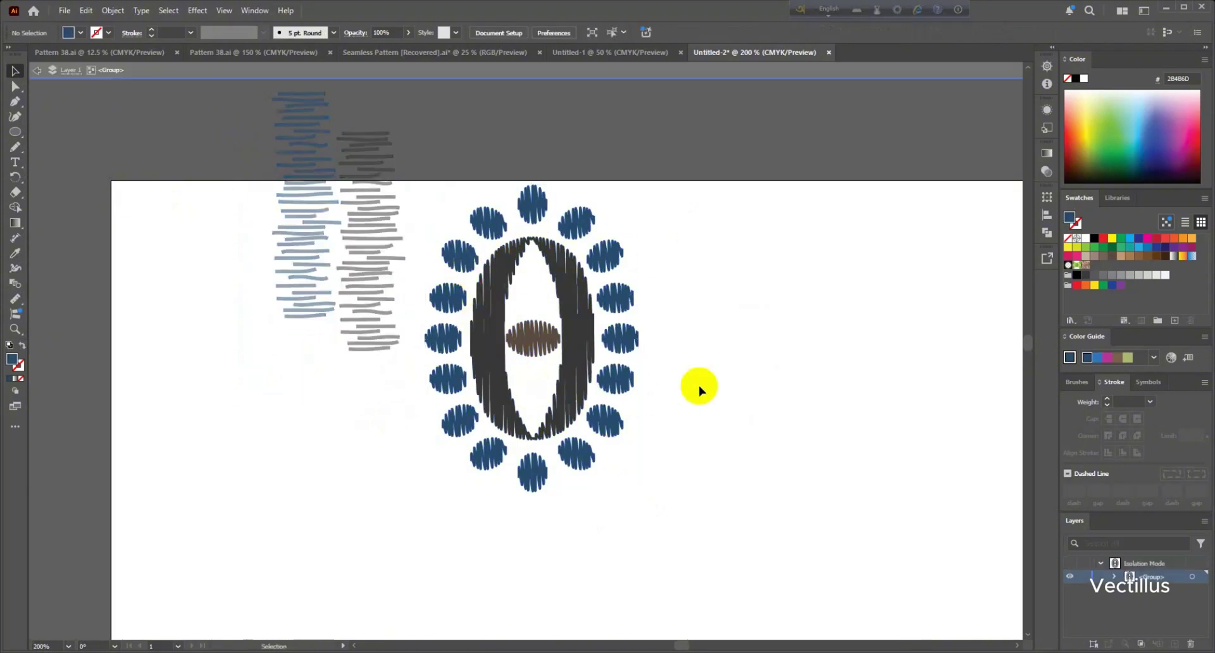
pyautogui.doubleClick(719, 393)
# Step: Move the oval motif upward beside the line stacks so it straddles the artboard's upper edge
pyautogui.moveTo(573, 396); pyautogui.dragTo(552, 276)
pyautogui.scroll(1, 553, 276)
pyautogui.moveTo(619, 404); pyautogui.dragTo(607, 380)
pyautogui.click(642, 319)
pyautogui.scroll(-4, 586, 316)
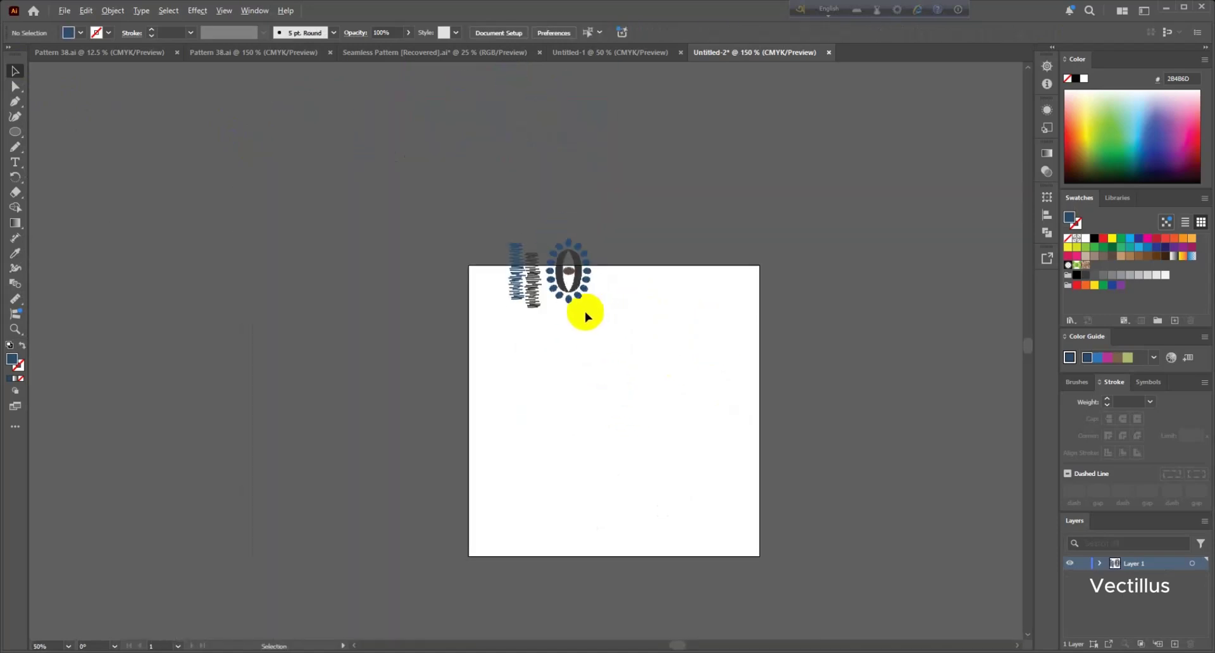
pyautogui.scroll(5, 567, 282)
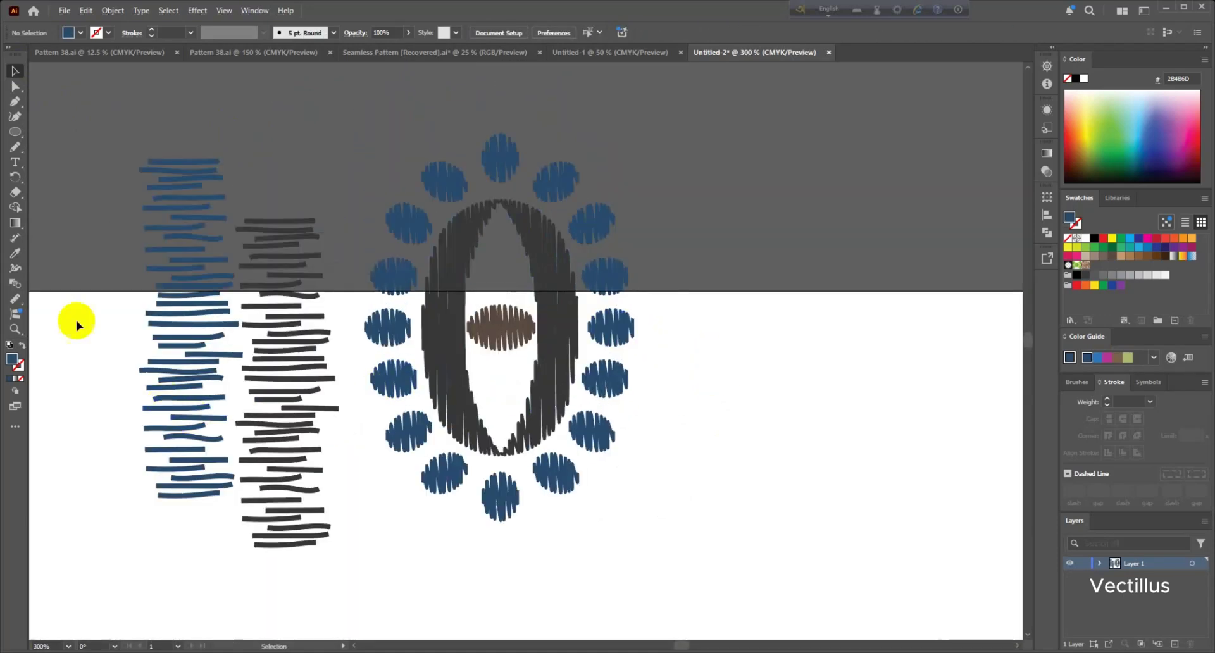
# Step: Measure the oval motif's height and scale the motif down slightly
pyautogui.moveTo(363, 327); pyautogui.dragTo(518, 327)
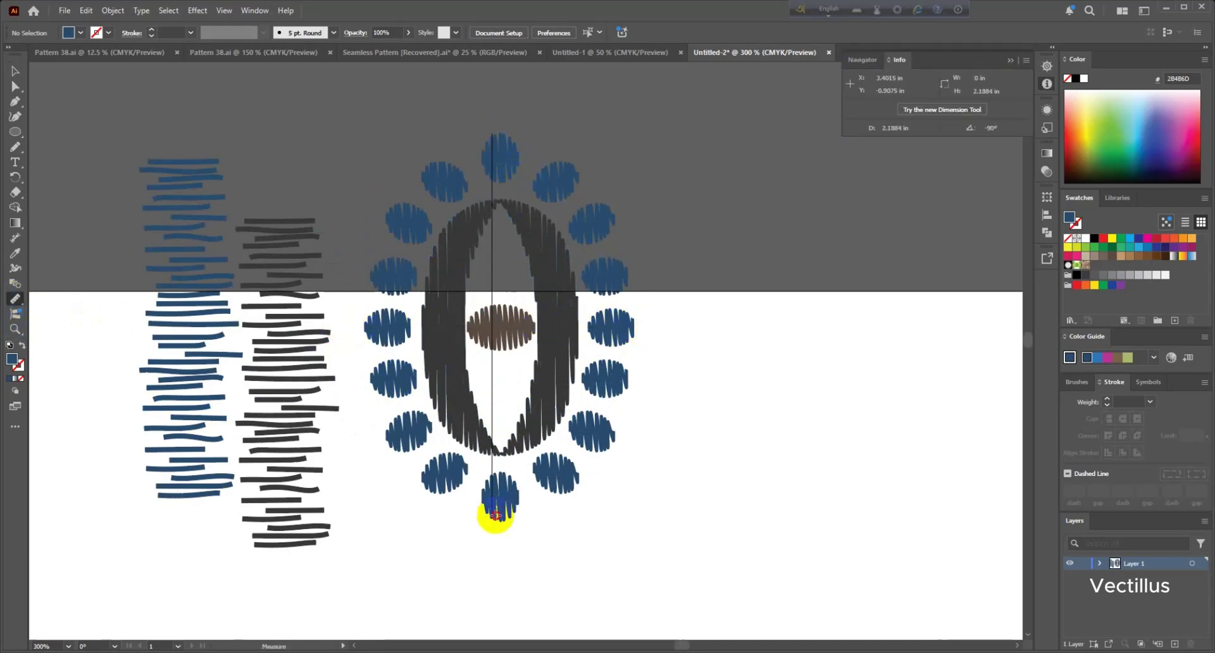
pyautogui.click(558, 437)
pyautogui.moveTo(632, 520); pyautogui.dragTo(624, 510)
pyautogui.click(713, 442)
pyautogui.scroll(-1, 606, 400)
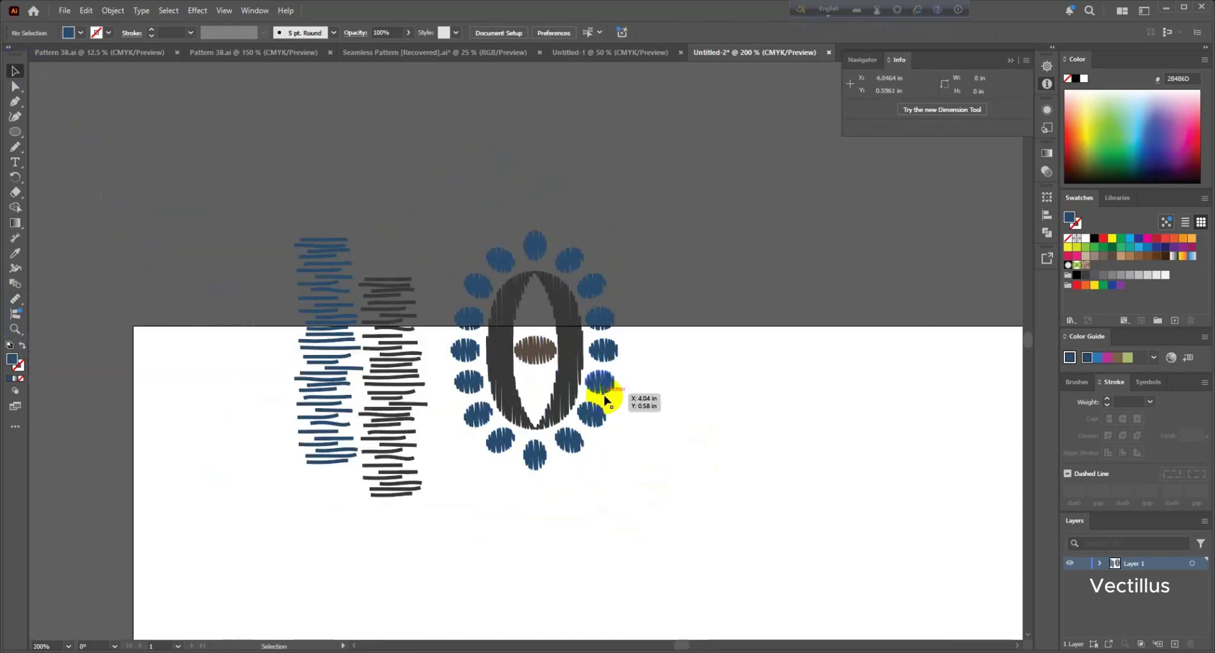
# Step: Scale the two line stacks down together to about 1.01 in wide and 1.97 in high
pyautogui.scroll(-1, 692, 345)
pyautogui.scroll(2, 659, 336)
pyautogui.hscroll(1, 659, 336)
pyautogui.scroll(-1, 659, 336)
pyautogui.click(347, 402)
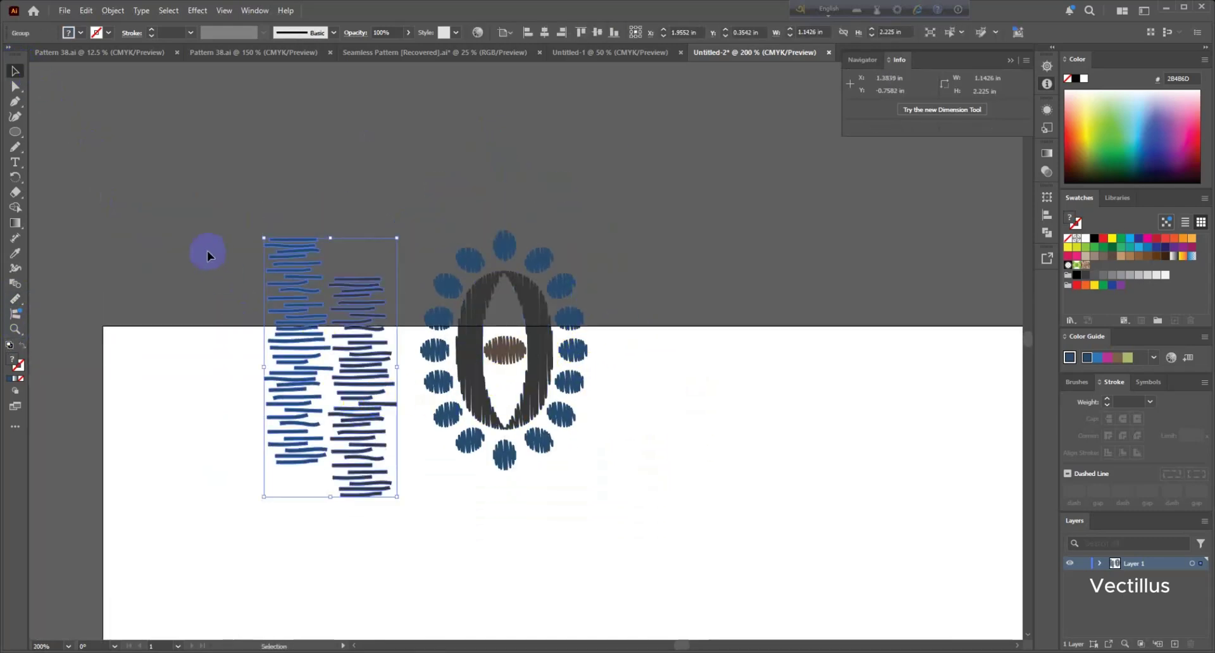
pyautogui.moveTo(365, 418); pyautogui.dragTo(395, 437)
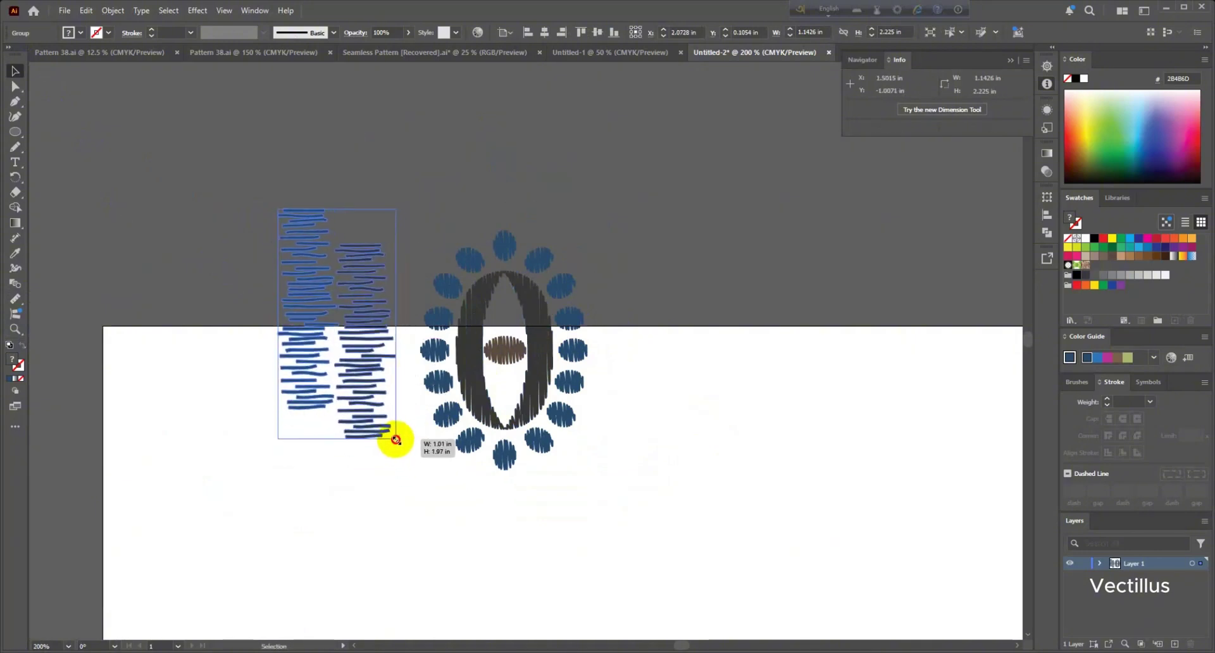
# Step: Shrink the two line stacks a little more and position them close beside the oval motif
pyautogui.moveTo(347, 374); pyautogui.dragTo(371, 380)
pyautogui.scroll(2, 389, 394)
pyautogui.moveTo(426, 484); pyautogui.dragTo(416, 469)
pyautogui.scroll(-3, 407, 455)
pyautogui.moveTo(385, 431); pyautogui.dragTo(392, 431)
pyautogui.click(454, 500)
pyautogui.hscroll(1, 500, 444)
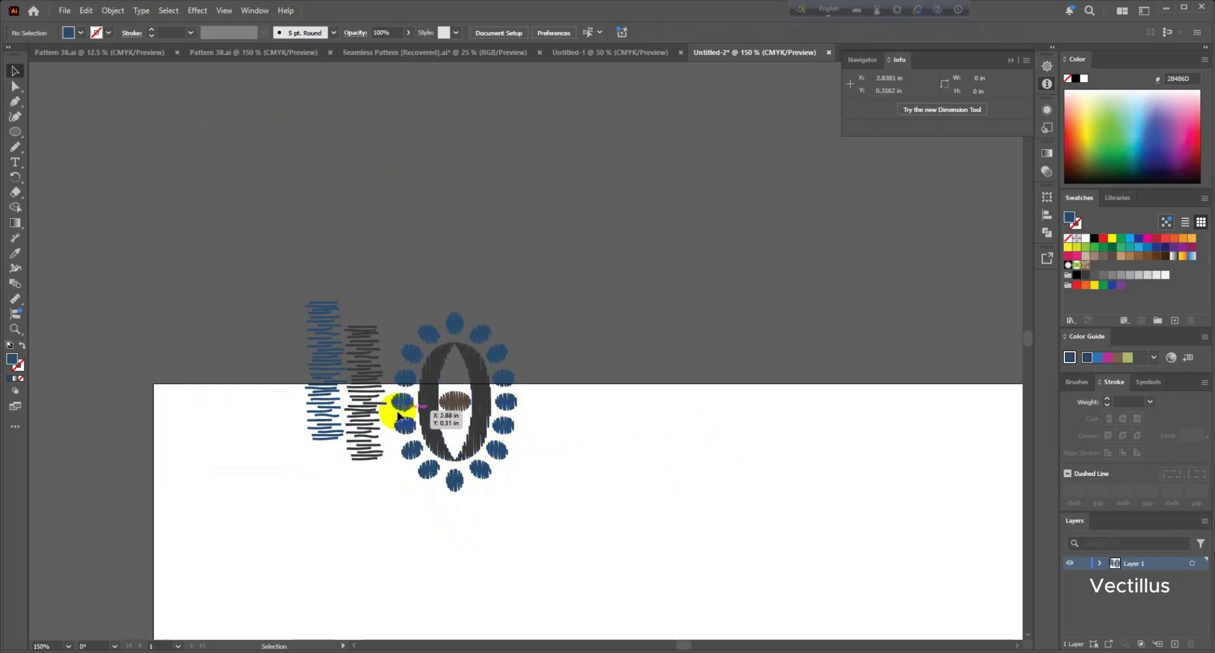
# Step: Draw an upright ellipse about 0.12 by 0.21 in beside the blue stack and duplicate it into a triangle of three
pyautogui.scroll(3, 268, 389)
pyautogui.moveTo(231, 373); pyautogui.dragTo(250, 397)
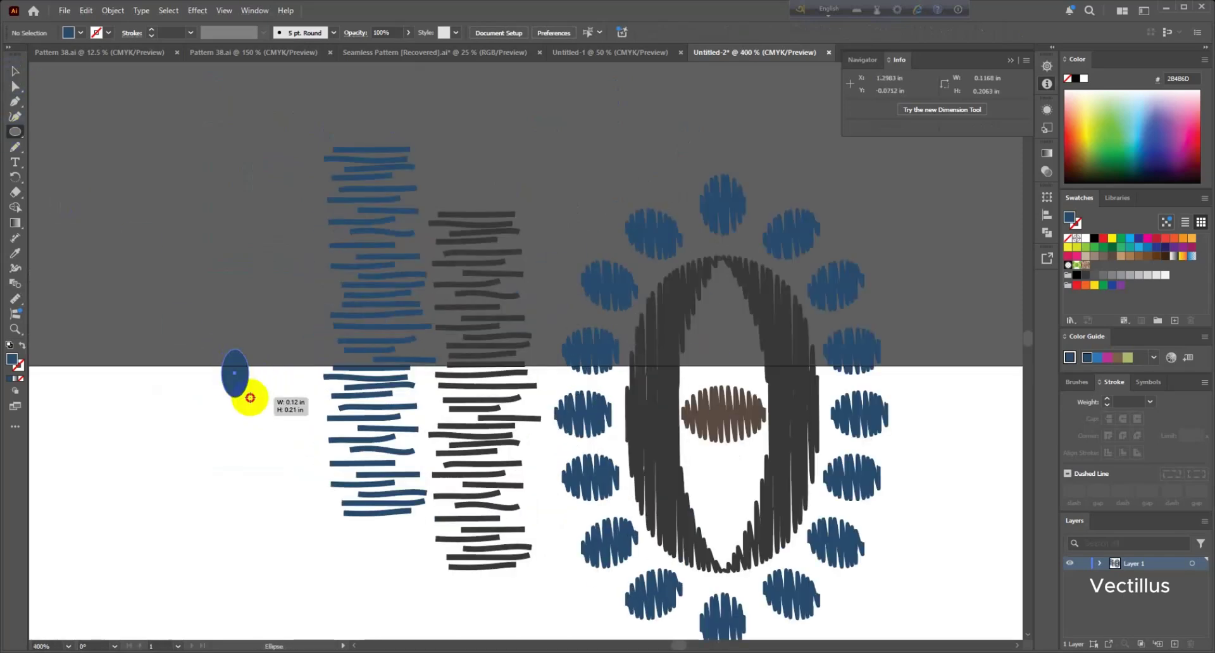
pyautogui.scroll(-2, 182, 241)
pyautogui.moveTo(235, 329)
pyautogui.mouseDown()
pyautogui.moveTo(222, 328)
pyautogui.moveTo(323, 344)
pyautogui.moveTo(272, 432)
pyautogui.mouseUp()
# Step: Color the upper two ellipses with the motif center's brown and the lower ellipse with the stack's blue
pyautogui.press('i')
pyautogui.click(716, 378)
pyautogui.click(15, 75)
pyautogui.scroll(1, 231, 297)
pyautogui.press('i')
pyautogui.click(468, 389)
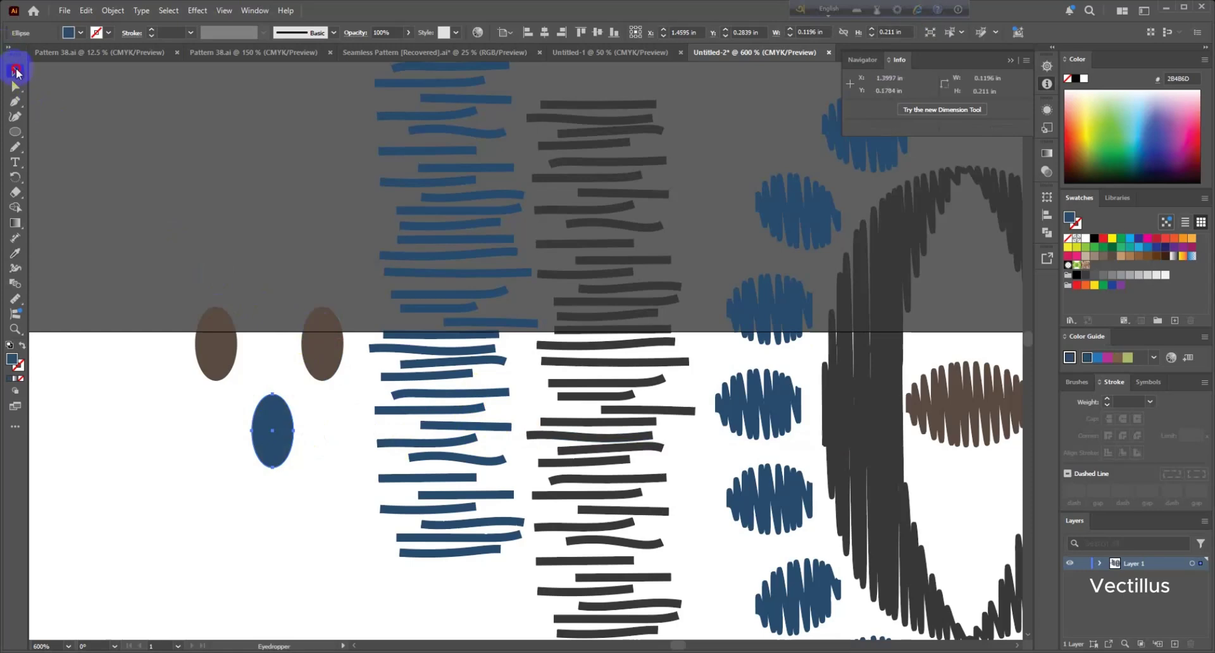
pyautogui.click(17, 74)
# Step: Apply a Scribble effect to the three ellipses with 90° angle, 0.01 in stroke width, 2% curviness, 0.02 in spacing and 0.01 in spacing variation
pyautogui.moveTo(345, 507); pyautogui.dragTo(186, 307)
pyautogui.click(197, 10)
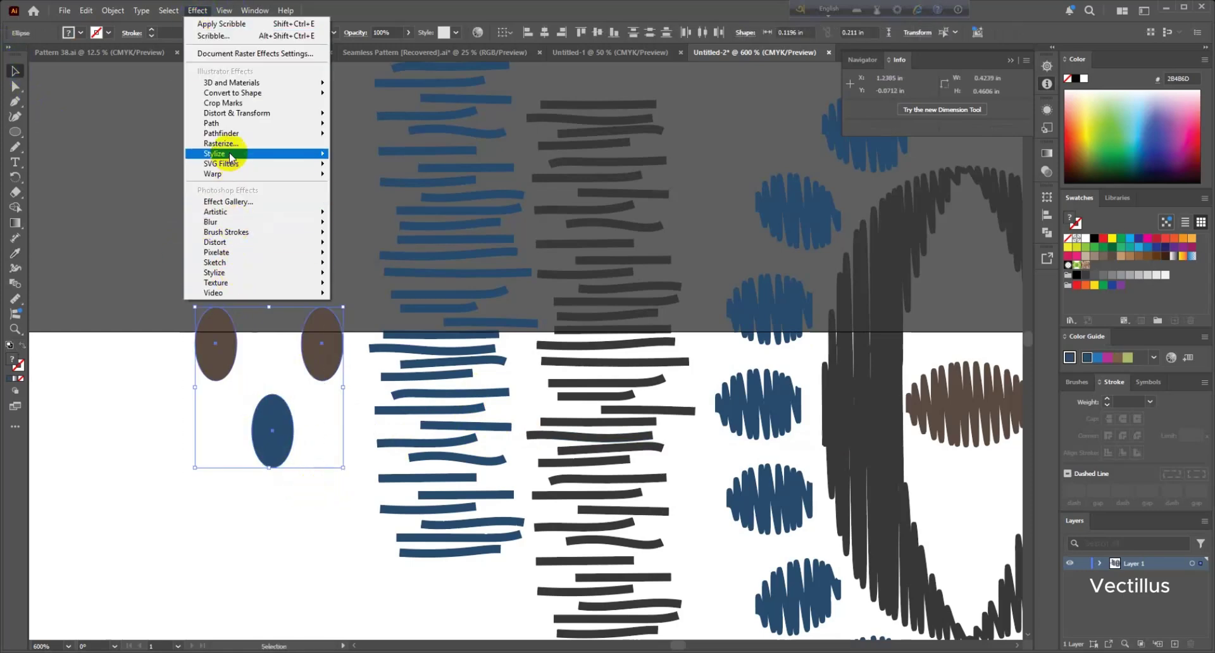
pyautogui.moveTo(230, 157)
pyautogui.click(391, 225)
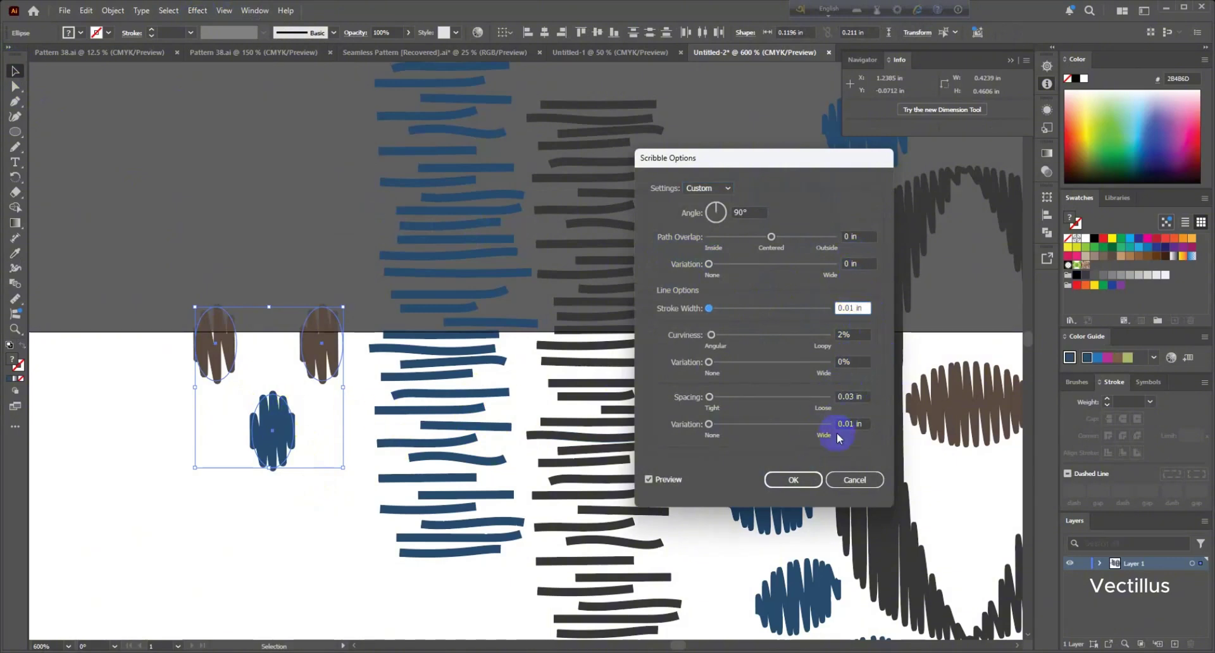
pyautogui.click(854, 364)
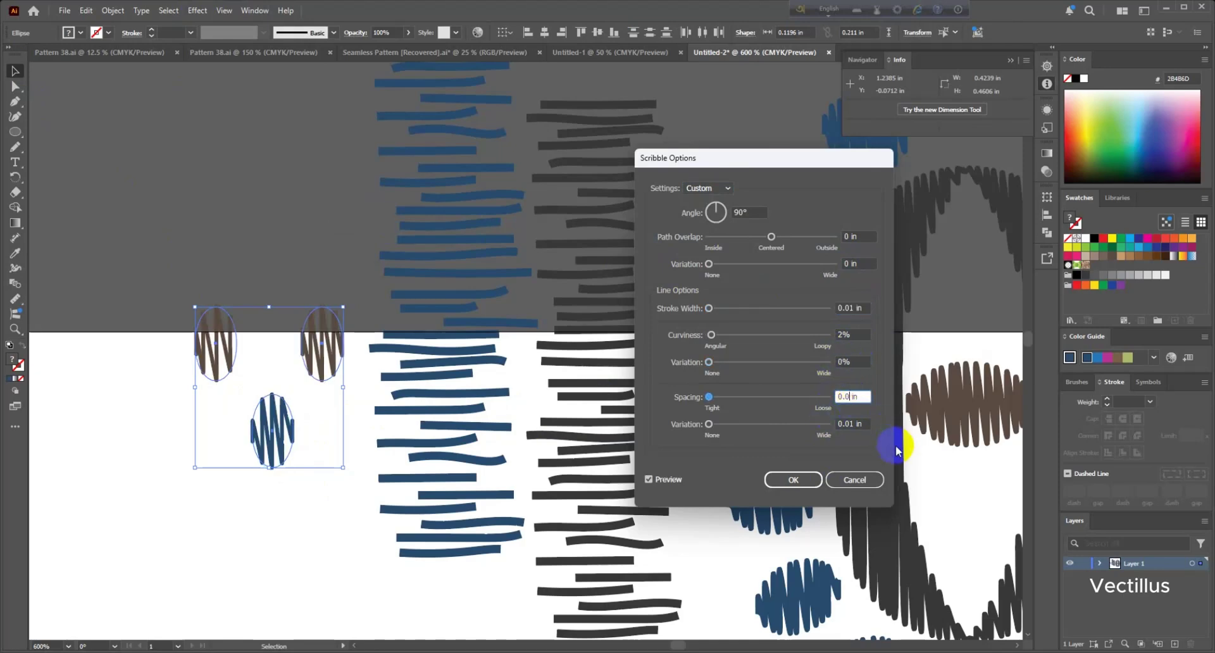
pyautogui.click(860, 363)
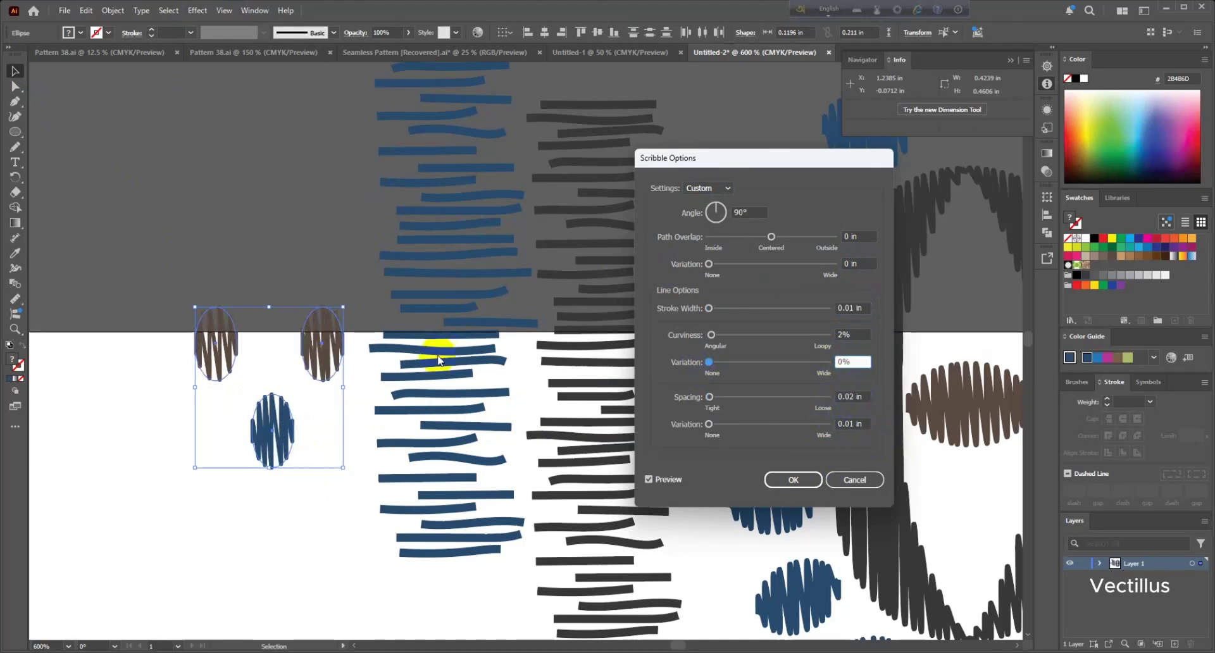
pyautogui.click(793, 481)
# Step: Expand the appearance of the three scribbled ellipses and expand their strokes into shapes
pyautogui.click(112, 10)
pyautogui.click(148, 203)
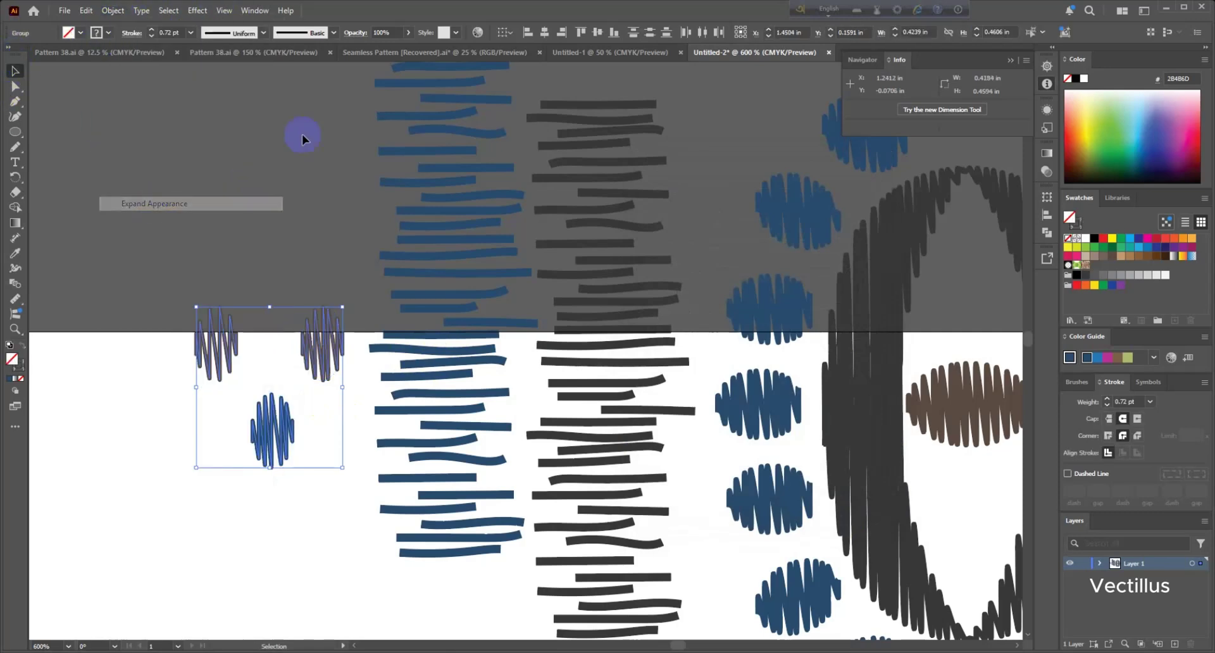
pyautogui.click(113, 10)
pyautogui.click(149, 190)
pyautogui.click(578, 401)
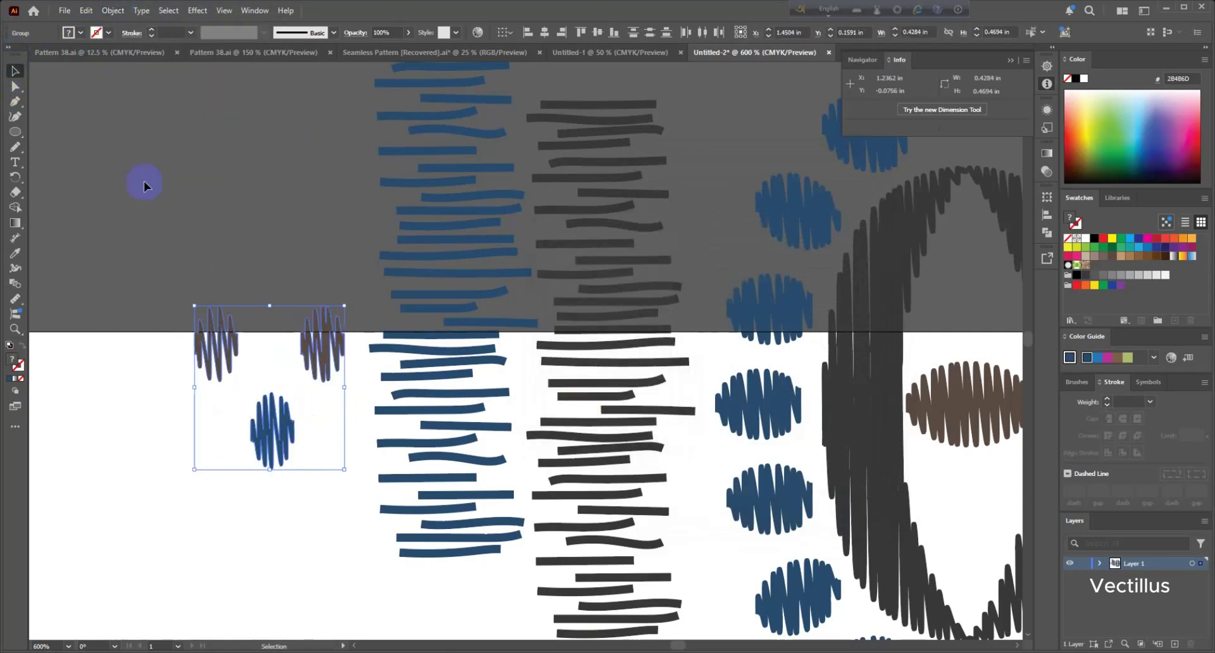
pyautogui.click(142, 184)
# Step: Duplicate the set of three scribbled ellipses directly below the original set
pyautogui.scroll(-1, 309, 279)
pyautogui.moveTo(316, 381); pyautogui.dragTo(317, 423)
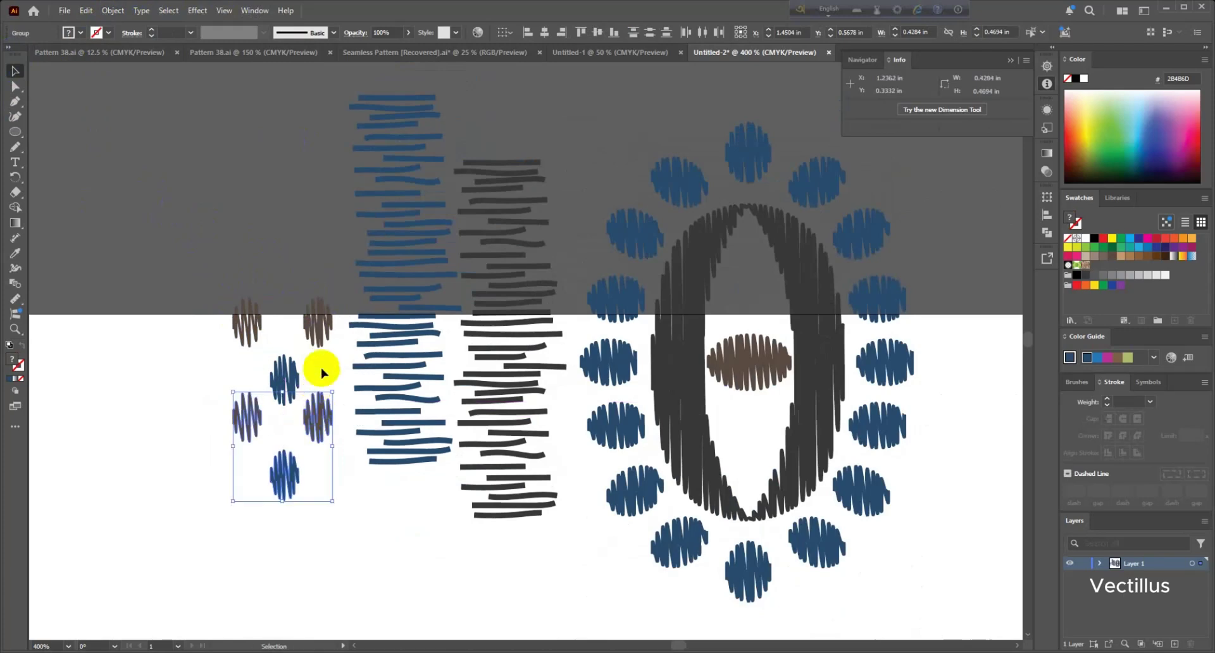
# Step: Undo the last duplicate of the three scribbled ellipses, leaving the original set near the line stacks
pyautogui.hotkey('ctrl', 'z')
pyautogui.click(273, 257)
pyautogui.scroll(-1, 273, 258)
pyautogui.moveTo(301, 313); pyautogui.dragTo(302, 298)
pyautogui.hotkey('ctrl', 'z')
pyautogui.moveTo(216, 256)
pyautogui.mouseDown()
pyautogui.moveTo(298, 383)
pyautogui.moveTo(316, 387)
pyautogui.mouseUp()
pyautogui.click(288, 411)
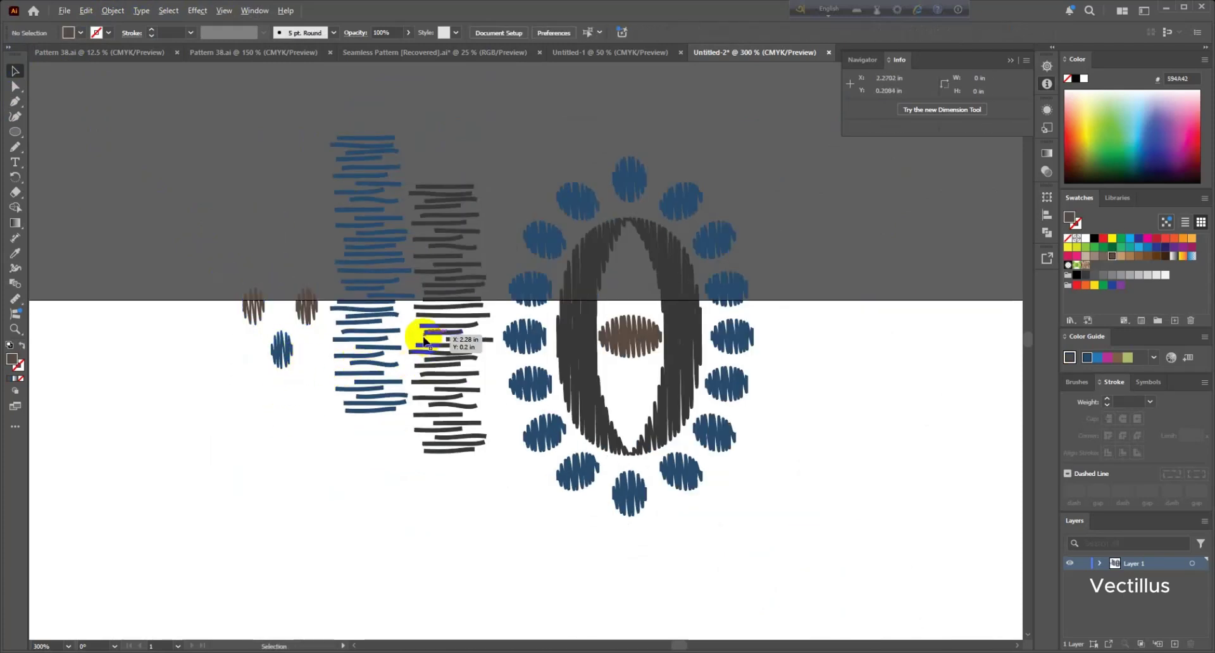
# Step: Move the set of three scribbled ellipses up so the two brown ones straddle the artboard's top edge
pyautogui.scroll(-2, 421, 337)
pyautogui.scroll(3, 366, 282)
pyautogui.scroll(-1, 169, 252)
pyautogui.scroll(-1, 201, 272)
pyautogui.moveTo(159, 281); pyautogui.dragTo(258, 409)
pyautogui.moveTo(228, 361); pyautogui.dragTo(229, 345)
pyautogui.scroll(1, 250, 399)
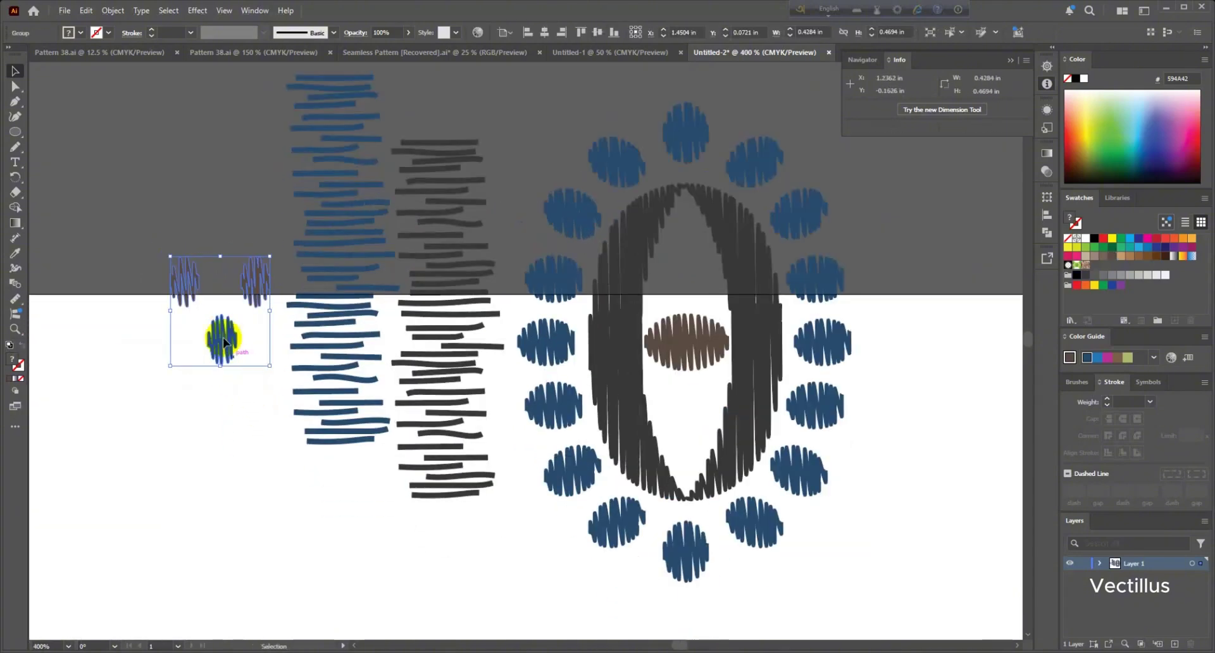
pyautogui.click(225, 184)
# Step: Move the oval motif up so its center sits on the artboard's top edge, and select all the artwork
pyautogui.scroll(-1, 365, 246)
pyautogui.click(458, 298)
pyautogui.moveTo(560, 341); pyautogui.dragTo(556, 306)
pyautogui.scroll(-1, 436, 278)
pyautogui.click(240, 216)
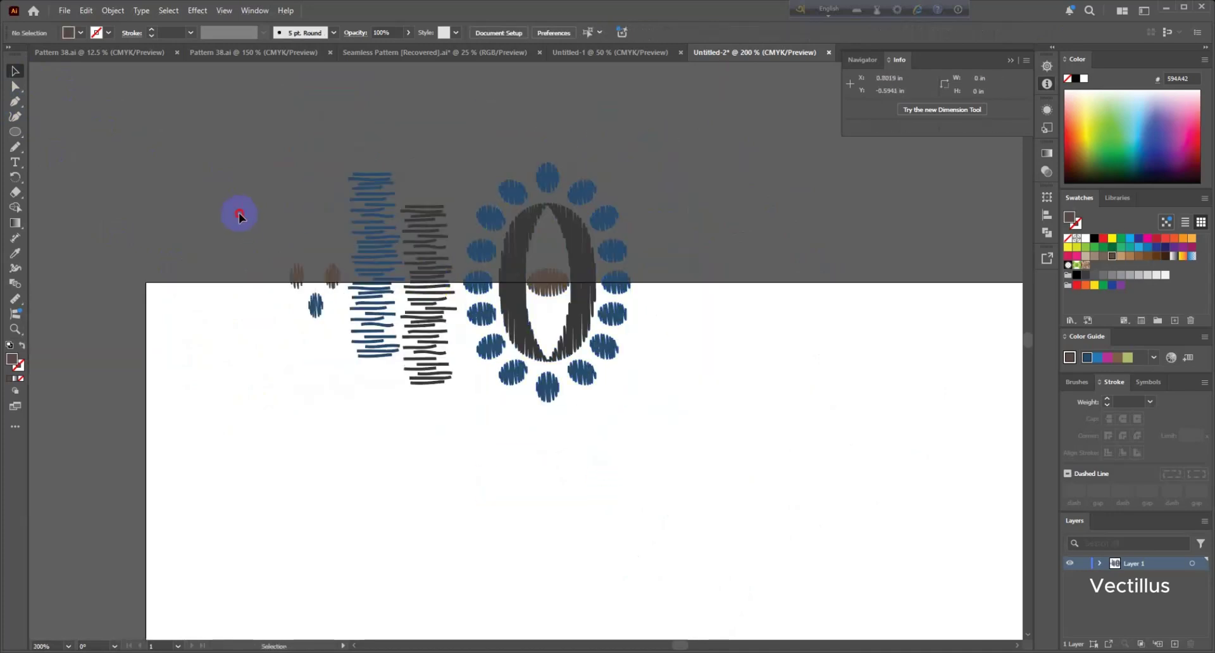
pyautogui.moveTo(239, 216); pyautogui.dragTo(688, 441)
pyautogui.scroll(1, 572, 307)
pyautogui.scroll(-1, 572, 298)
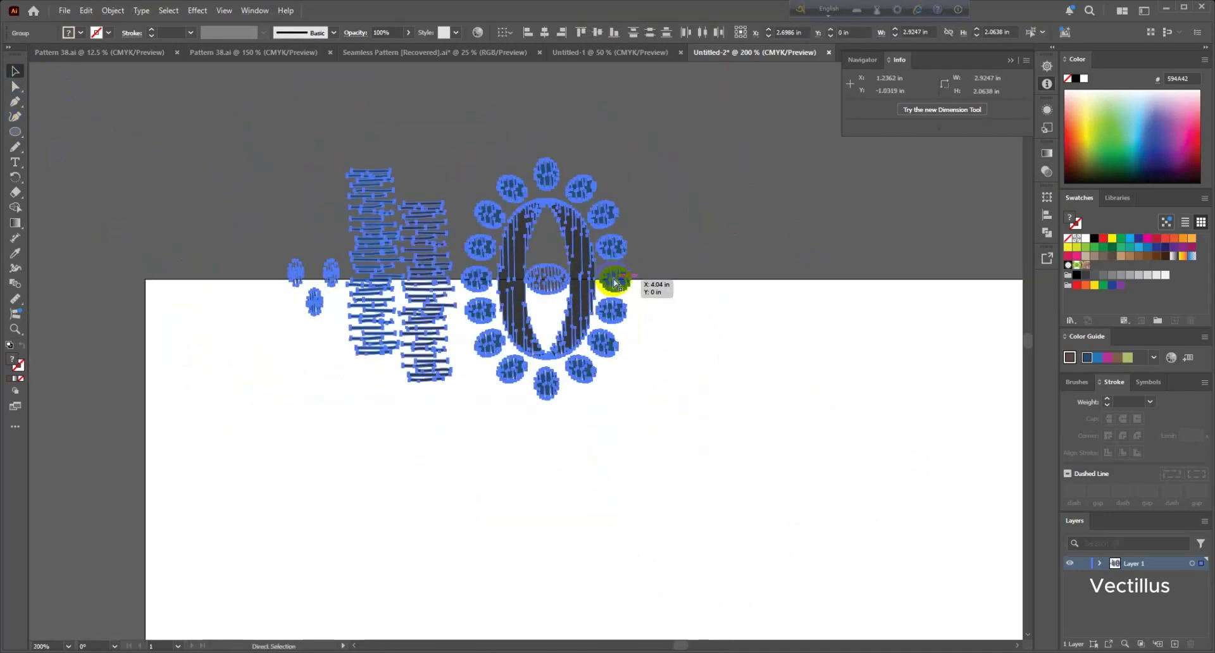
# Step: Copy the set of three scribbled ellipses 10 in straight down
pyautogui.press('v')
pyautogui.click(313, 302)
pyautogui.doubleClick(15, 71)
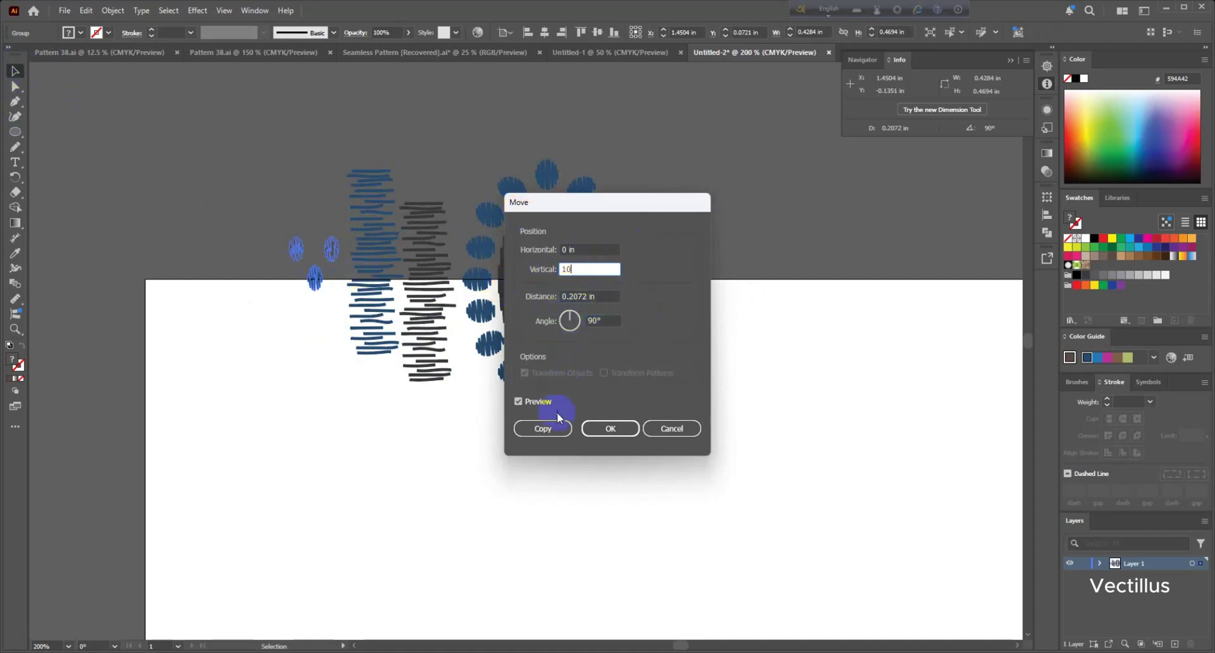
pyautogui.click(592, 296)
pyautogui.click(543, 429)
pyautogui.hotkey('ctrl', '-')
pyautogui.hotkey('ctrl', '-')
pyautogui.hotkey('ctrl', '-')
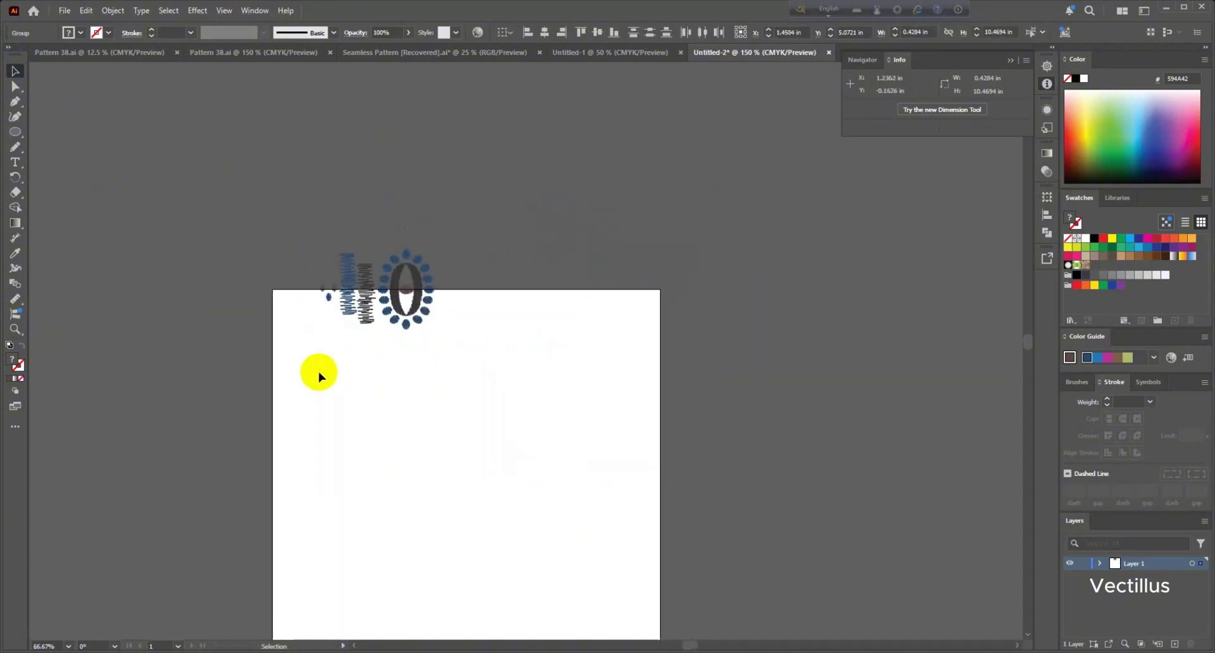
# Step: Blend the upper and lower ellipse sets into a vertical column across the artboard's height and deselect it
pyautogui.scroll(4, 336, 568)
pyautogui.scroll(-3, 336, 567)
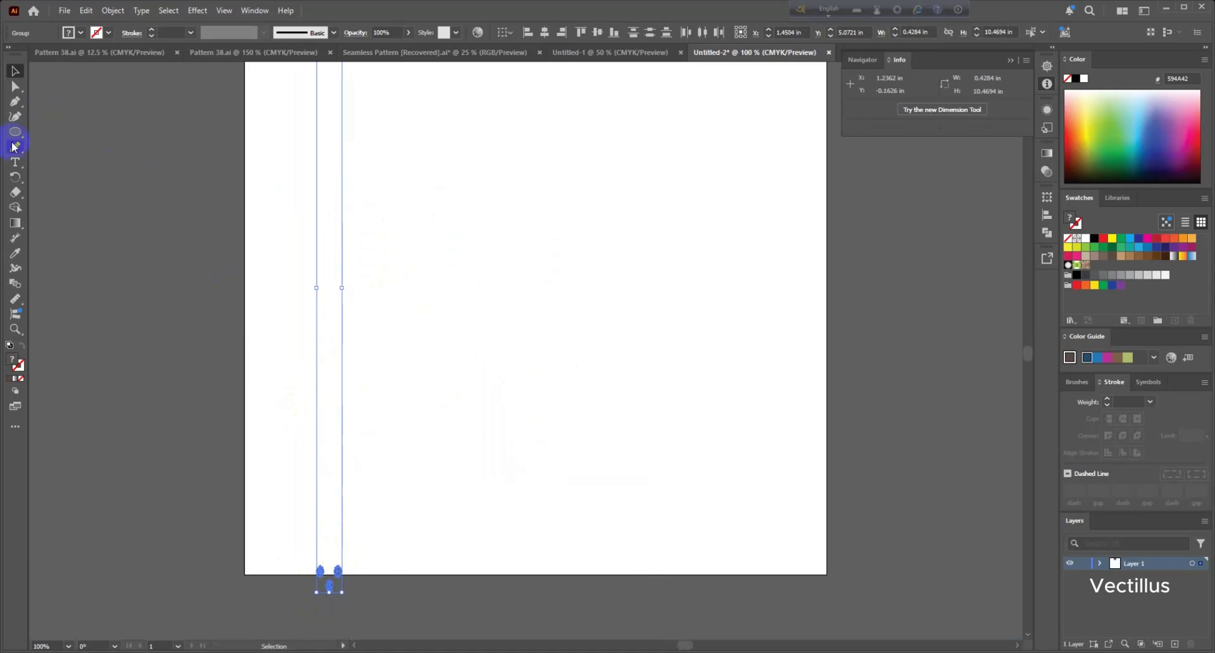
pyautogui.click(15, 282)
pyautogui.scroll(10, 327, 241)
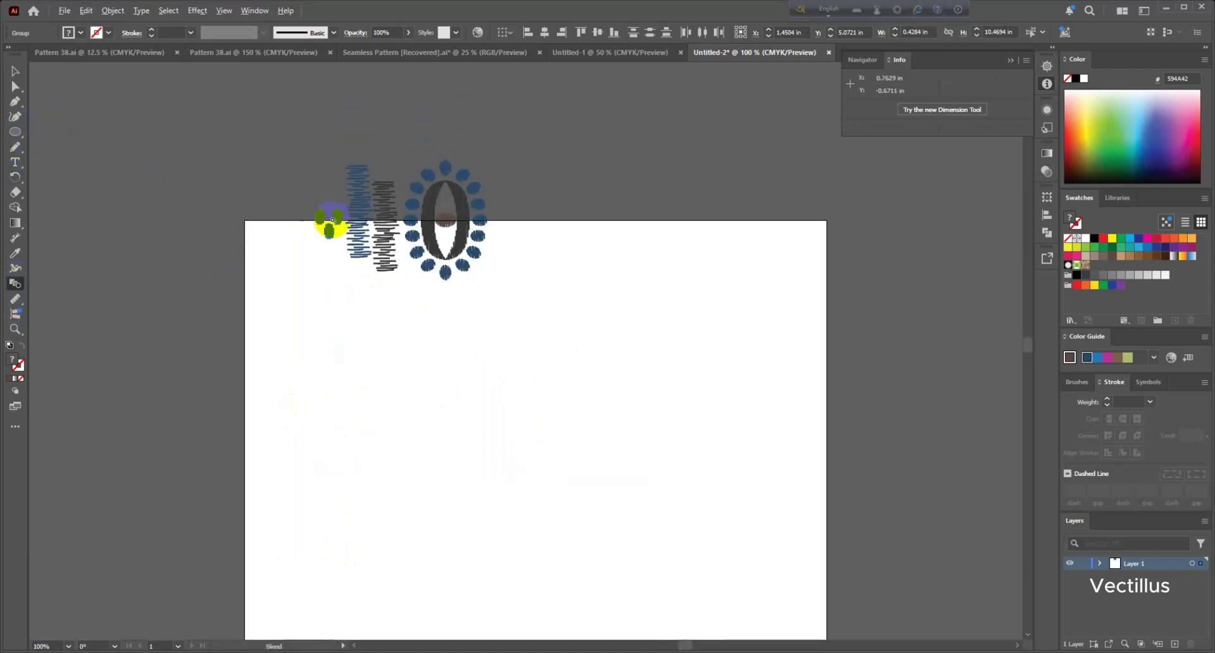
pyautogui.scroll(-3, 366, 305)
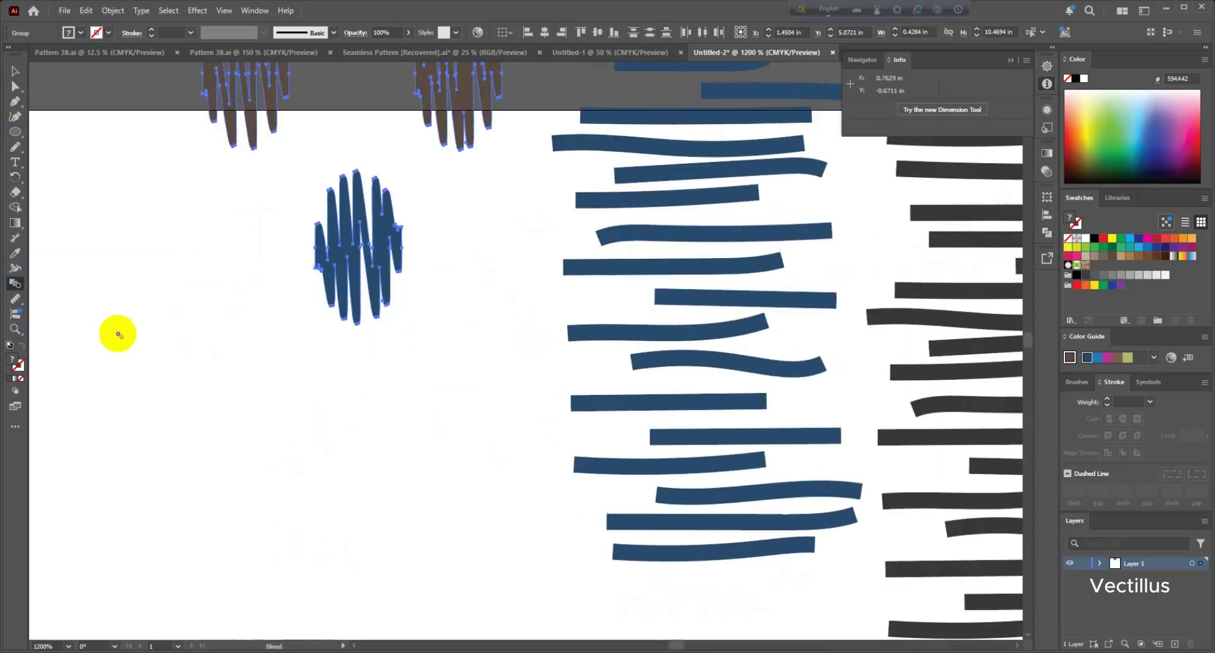
pyautogui.scroll(-5, 372, 327)
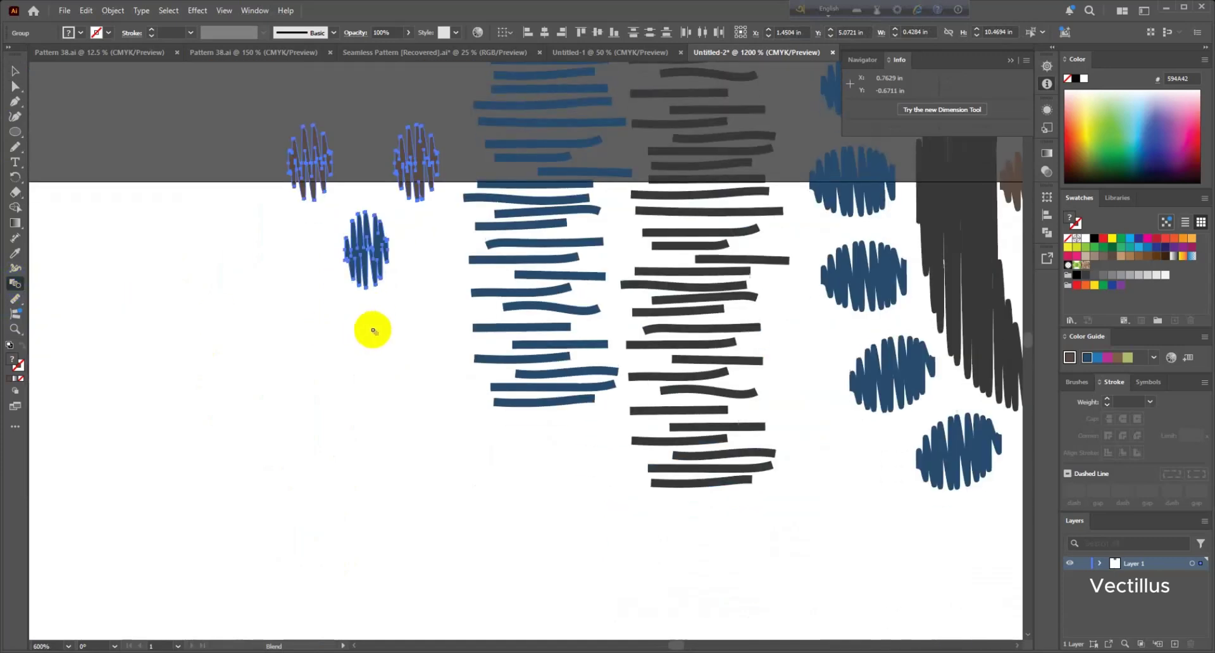
pyautogui.scroll(-5, 379, 418)
pyautogui.scroll(-3, 374, 496)
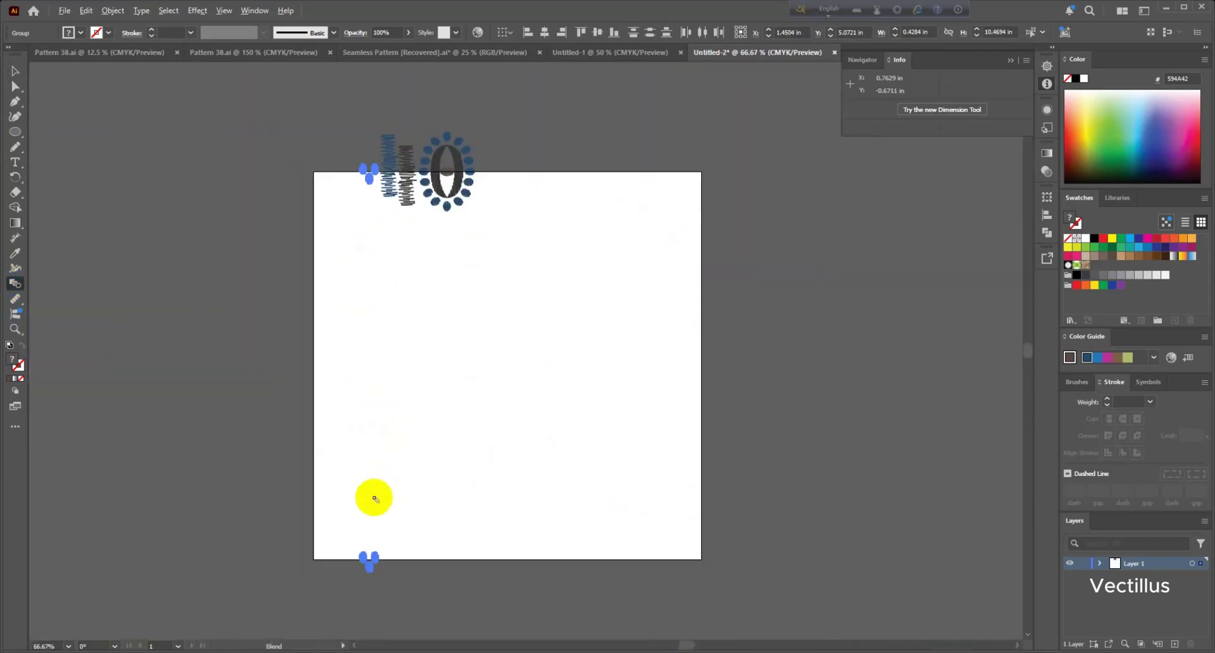
pyautogui.scroll(4, 408, 530)
pyautogui.scroll(5, 408, 531)
pyautogui.click(305, 540)
pyautogui.scroll(-8, 463, 478)
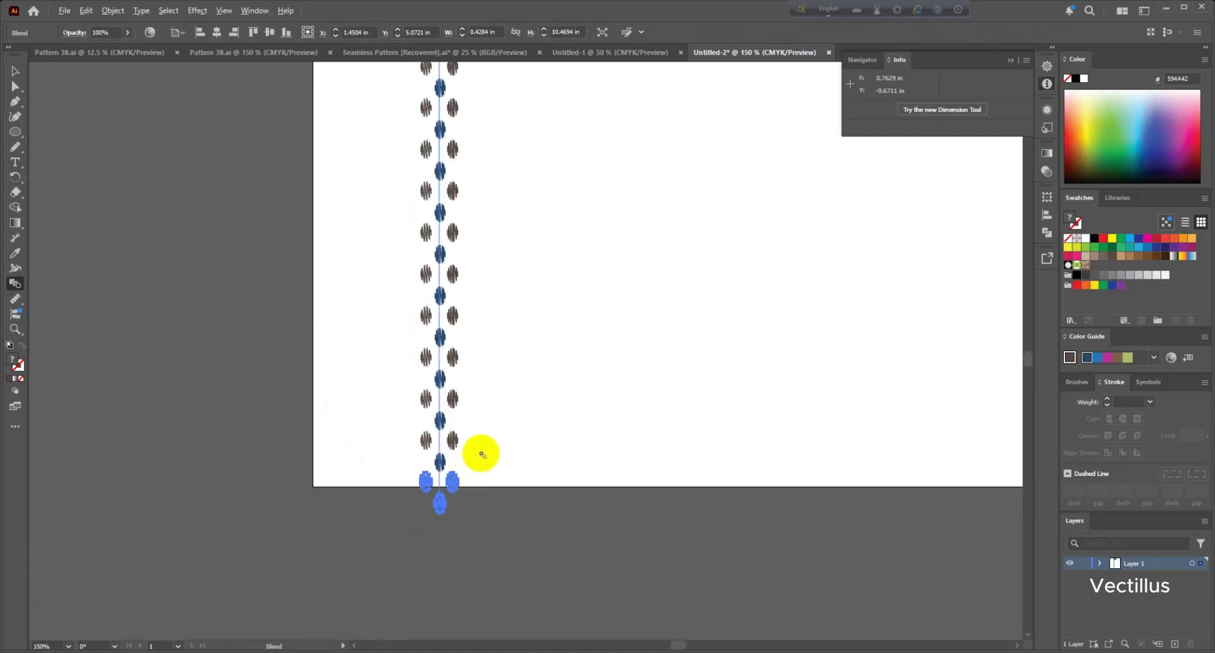
pyautogui.scroll(4, 477, 417)
pyautogui.click(15, 73)
pyautogui.click(112, 11)
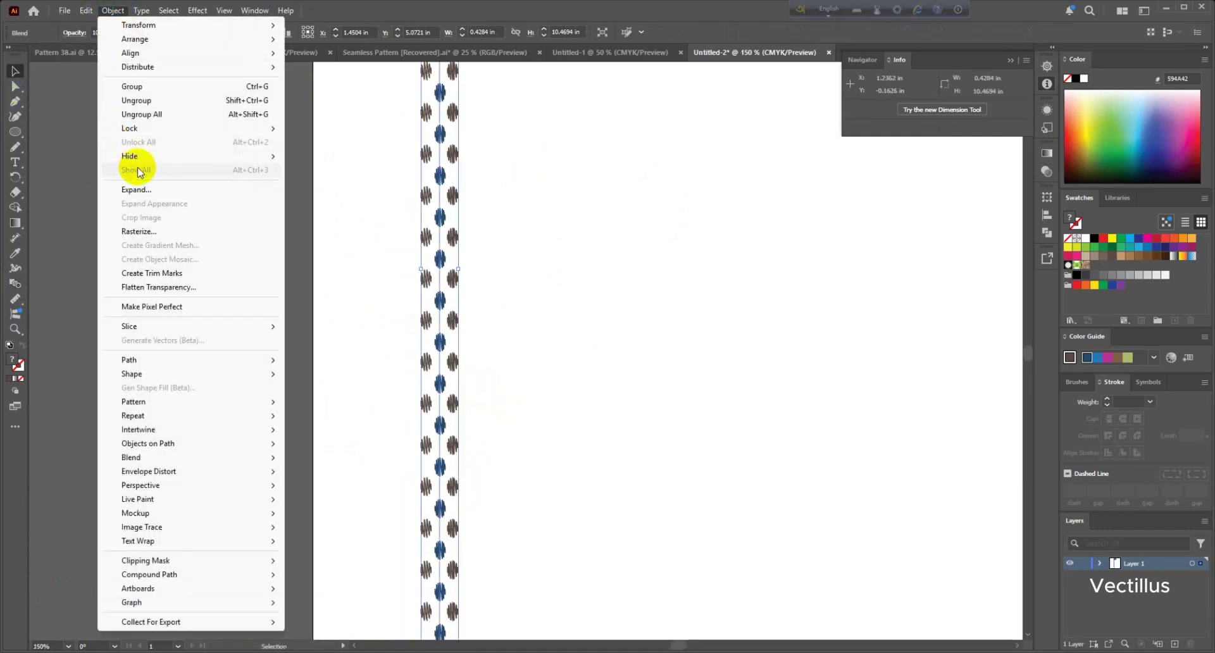
pyautogui.click(101, 171)
pyautogui.click(578, 391)
pyautogui.scroll(-3, 507, 247)
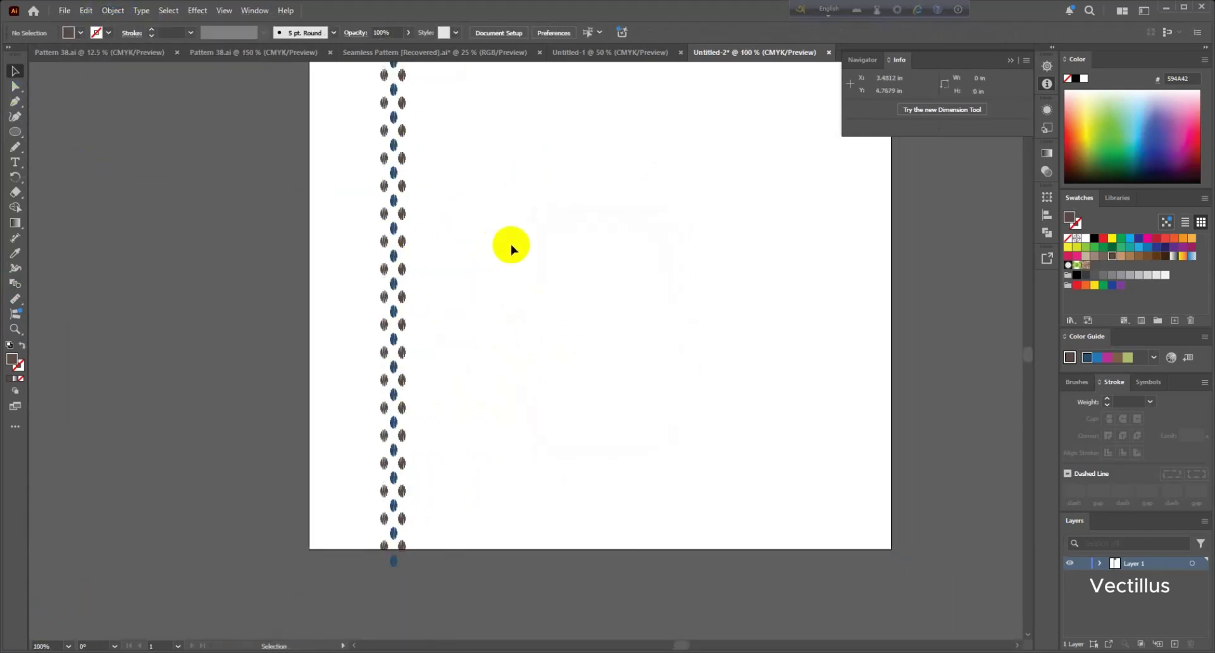
# Step: Copy the pair of blue and dark line stacks 10 in straight down
pyautogui.scroll(4, 496, 217)
pyautogui.click(471, 212)
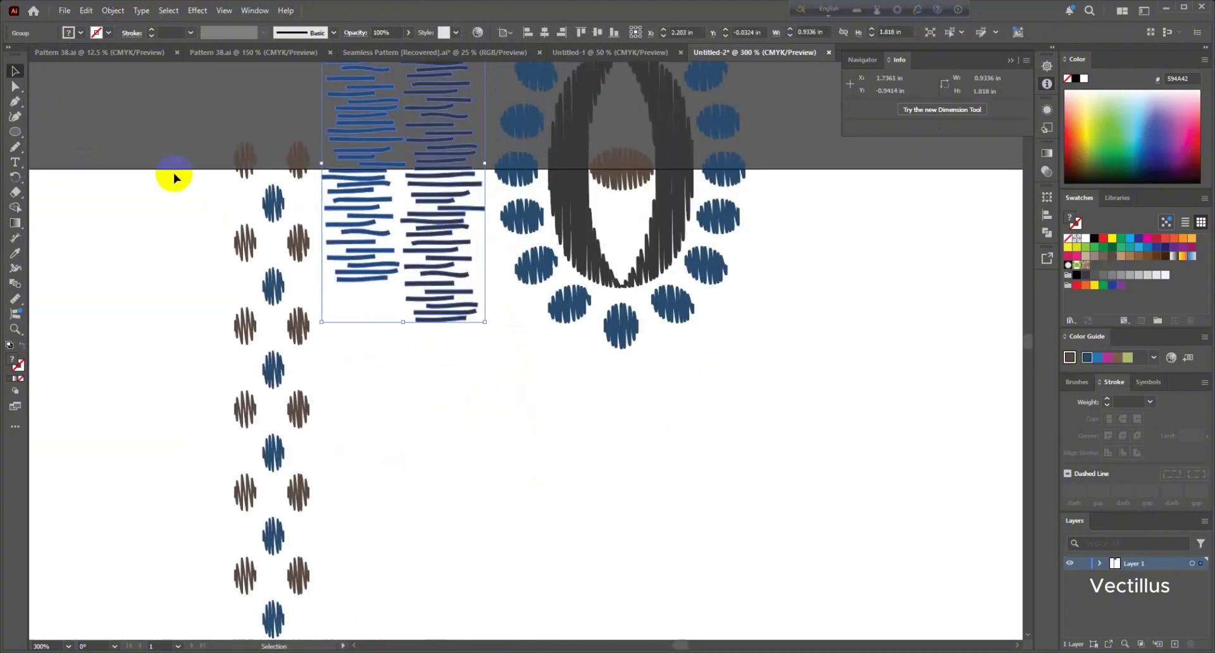
pyautogui.doubleClick(19, 73)
pyautogui.click(569, 429)
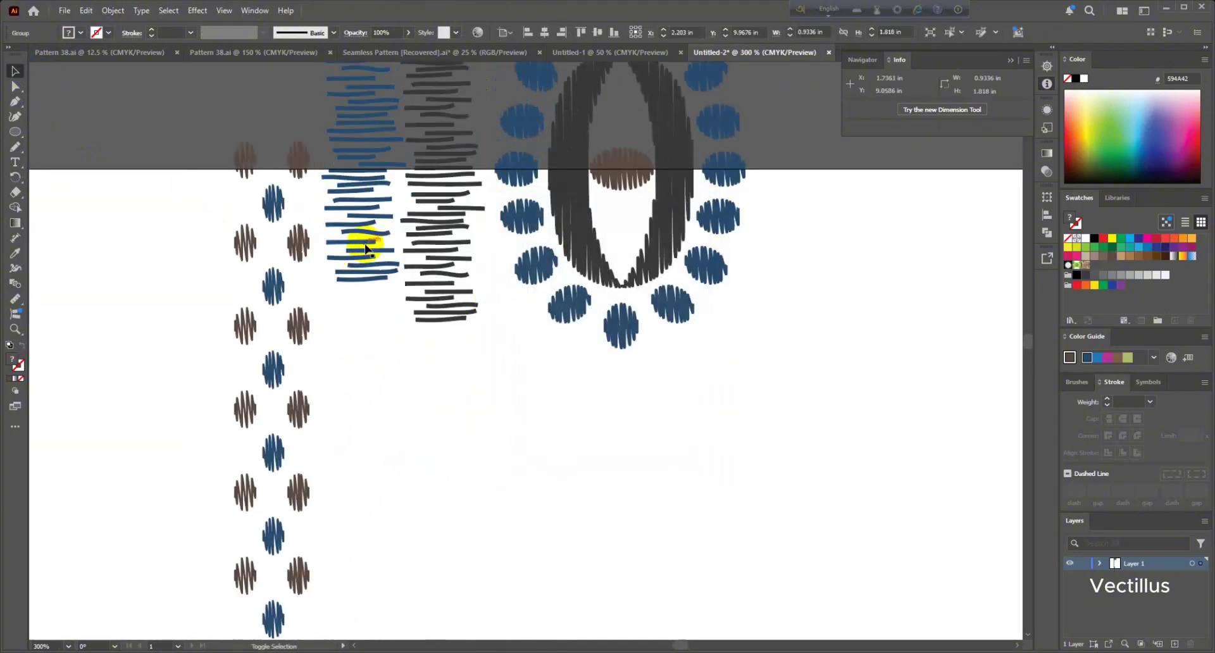
# Step: Try to blend the upper and lower pairs of line stacks into continuous vertical columns
pyautogui.press('w')
pyautogui.click(357, 283)
pyautogui.scroll(6, 359, 280)
pyautogui.click(369, 282)
pyautogui.scroll(-11, 380, 278)
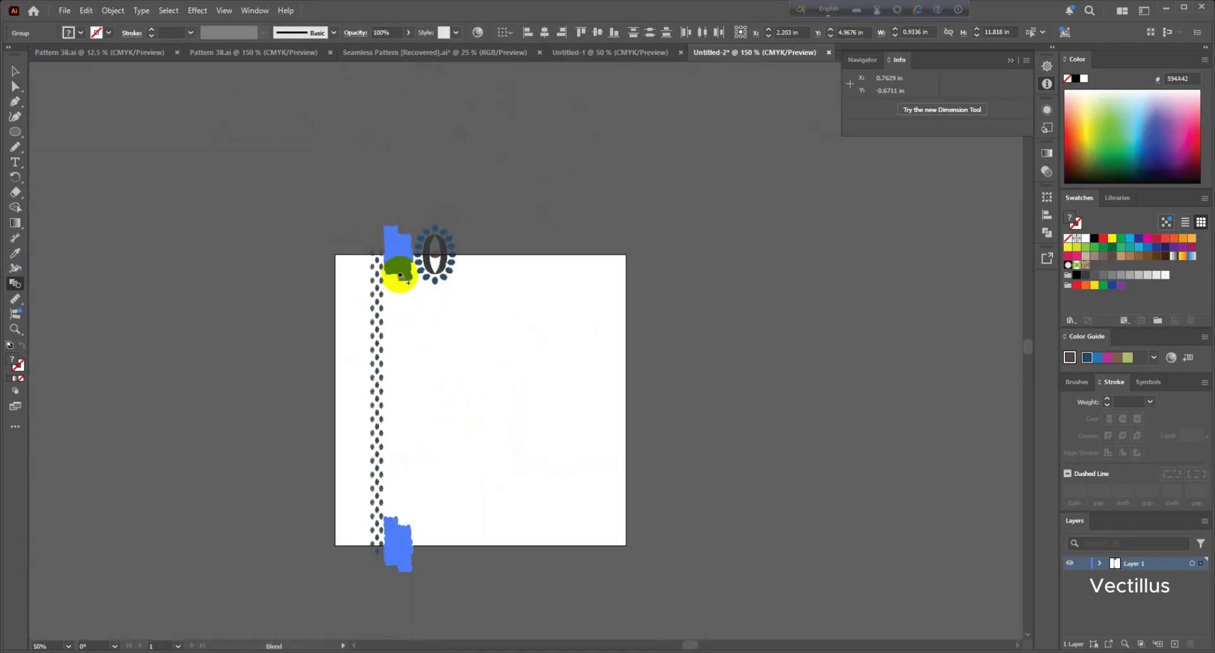
pyautogui.scroll(-4, 405, 303)
pyautogui.scroll(9, 412, 343)
pyautogui.click(368, 379)
pyautogui.scroll(-6, 366, 346)
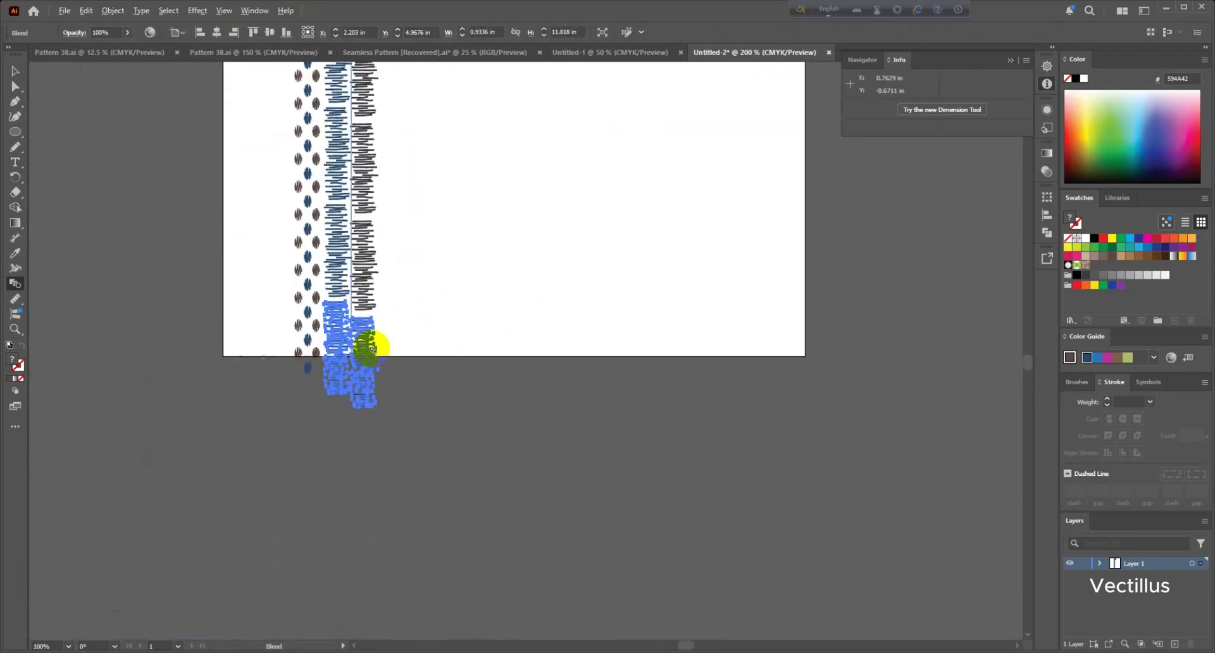
pyautogui.scroll(4, 361, 325)
pyautogui.scroll(-3, 349, 292)
pyautogui.scroll(2, 339, 279)
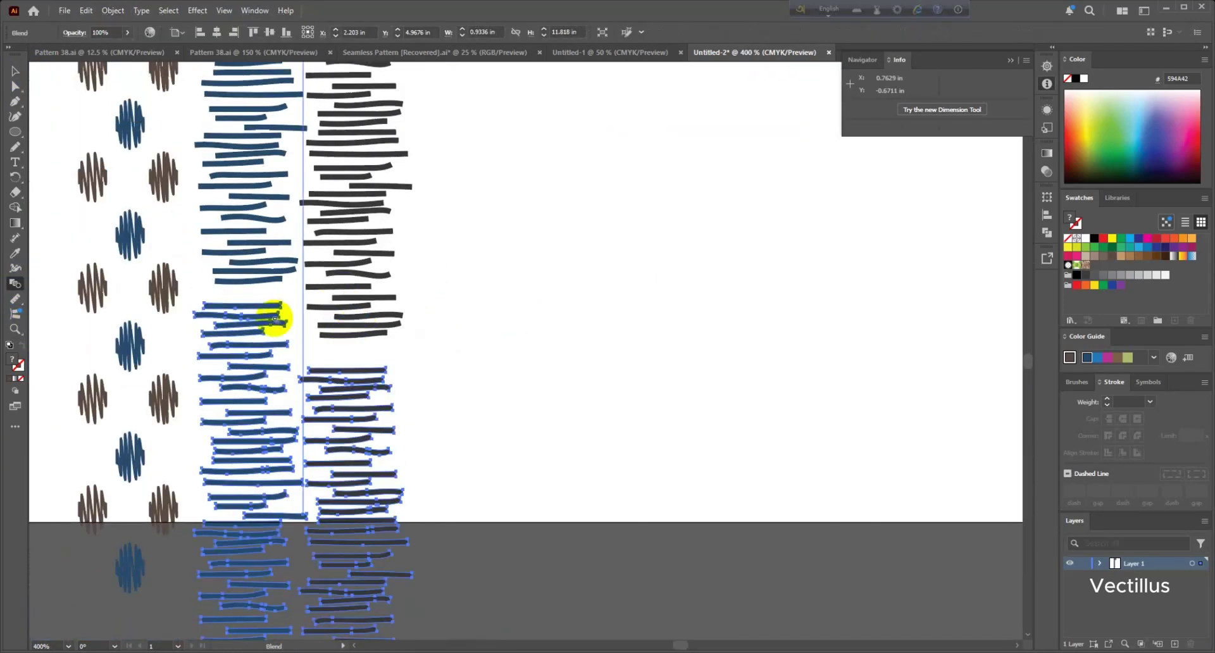
# Step: Undo the blend and copy of the line stacks, and stretch the original pair downward to about 1.91 in high
pyautogui.click(14, 71)
pyautogui.scroll(-4, 399, 344)
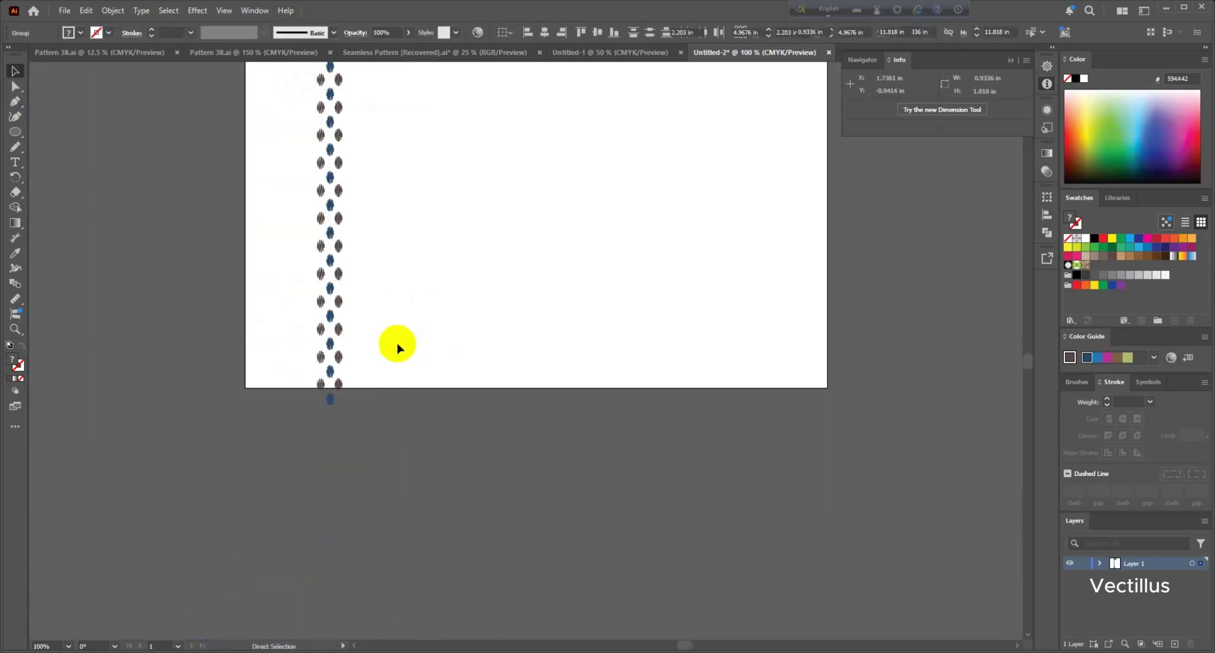
pyautogui.scroll(4, 397, 245)
pyautogui.moveTo(319, 219); pyautogui.dragTo(319, 239)
# Step: Copy the stretched pair of line stacks 10 in straight down
pyautogui.doubleClick(15, 70)
pyautogui.click(585, 260)
pyautogui.click(515, 426)
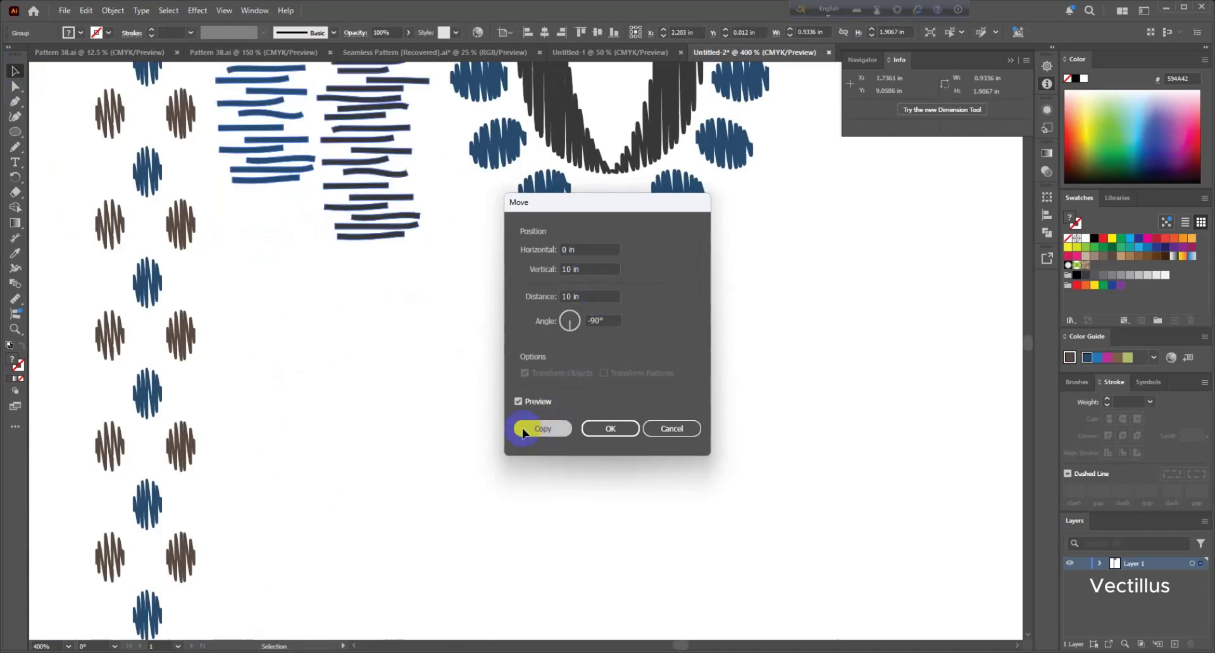
# Step: Select both pairs of line stacks and blend the upper pair with the lower pair
pyautogui.click(16, 283)
pyautogui.scroll(2, 369, 227)
pyautogui.scroll(2, 373, 266)
pyautogui.scroll(-8, 380, 290)
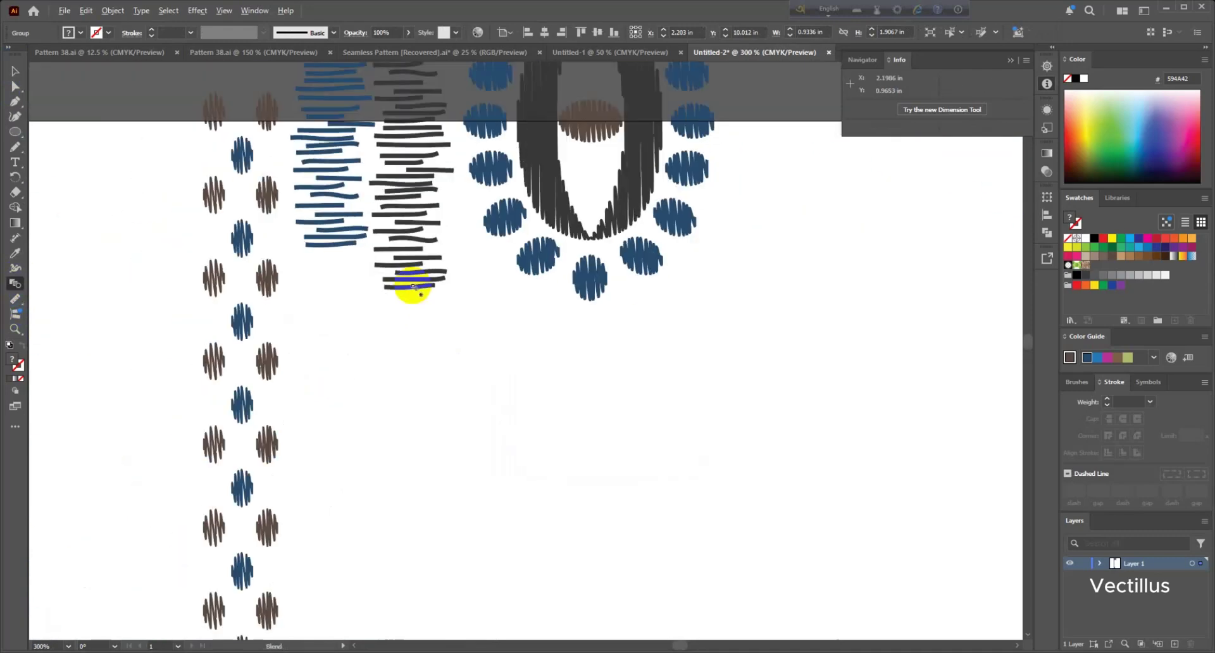
pyautogui.scroll(-2, 436, 209)
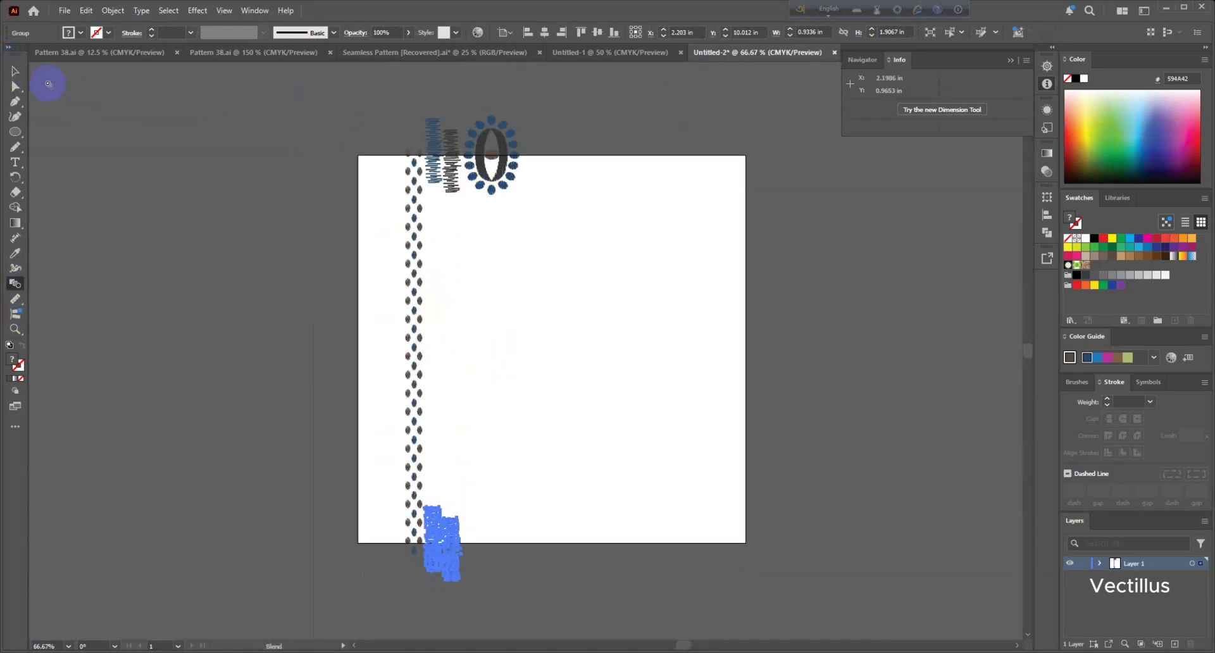
pyautogui.click(15, 72)
pyautogui.keyDown('shift'); pyautogui.click(447, 161); pyautogui.keyUp('shift')
pyautogui.click(18, 288)
pyautogui.scroll(9, 468, 183)
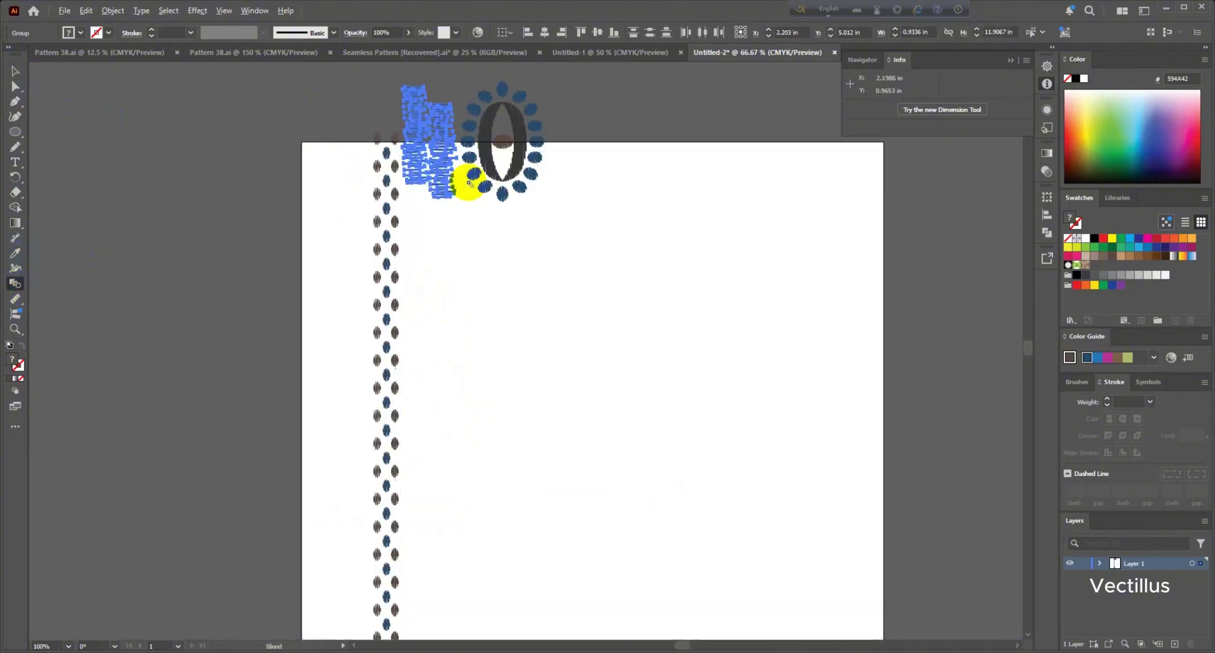
pyautogui.click(363, 239)
pyautogui.scroll(-8, 503, 192)
pyautogui.scroll(-4, 475, 272)
pyautogui.scroll(8, 460, 333)
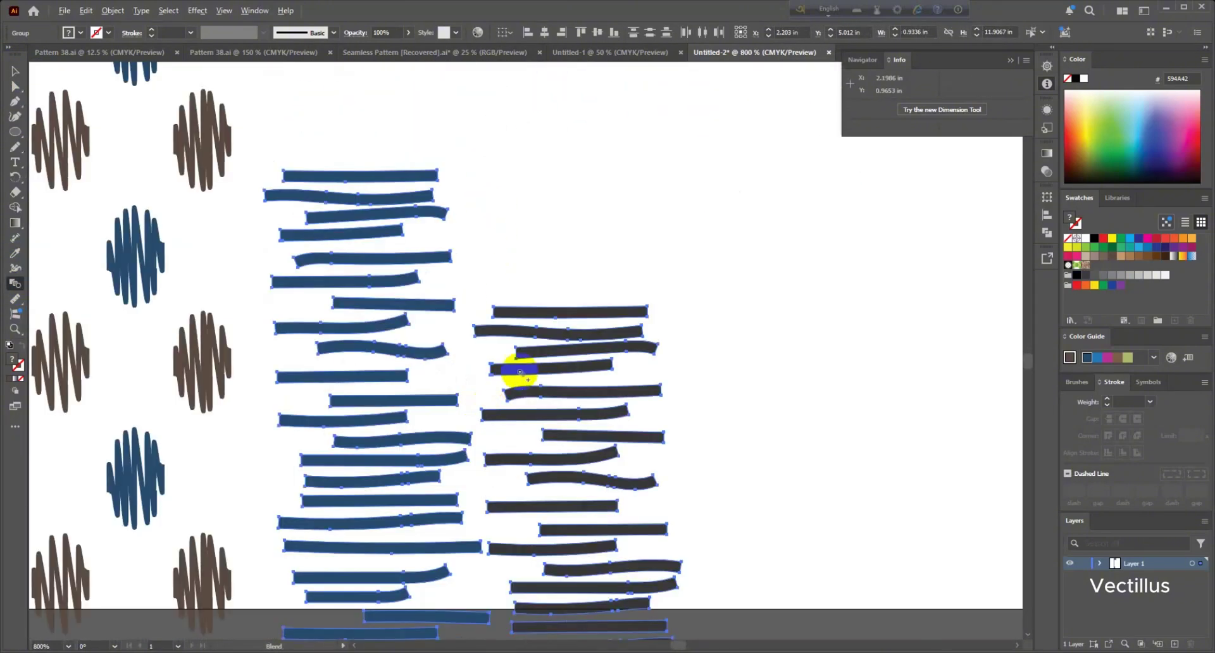
pyautogui.click(570, 344)
pyautogui.scroll(-8, 521, 328)
pyautogui.scroll(1, 548, 363)
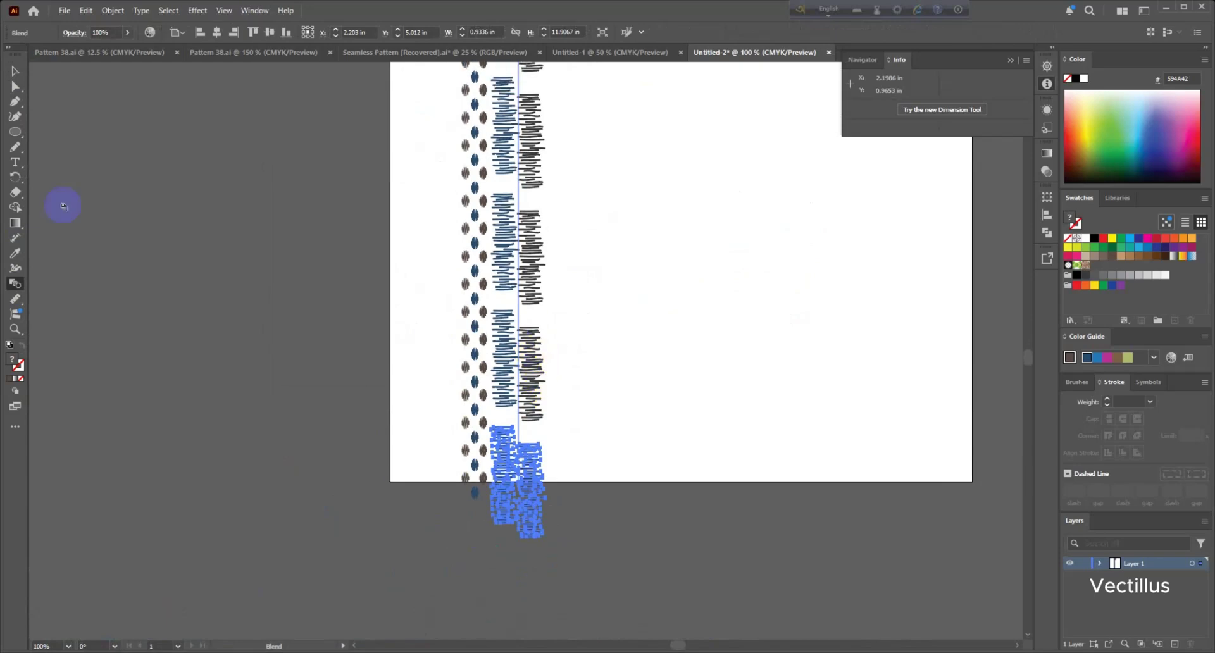
# Step: Set the line-stack blend to Specified Steps with 5 steps and deselect it
pyautogui.doubleClick(15, 284)
pyautogui.moveTo(598, 259); pyautogui.dragTo(306, 271)
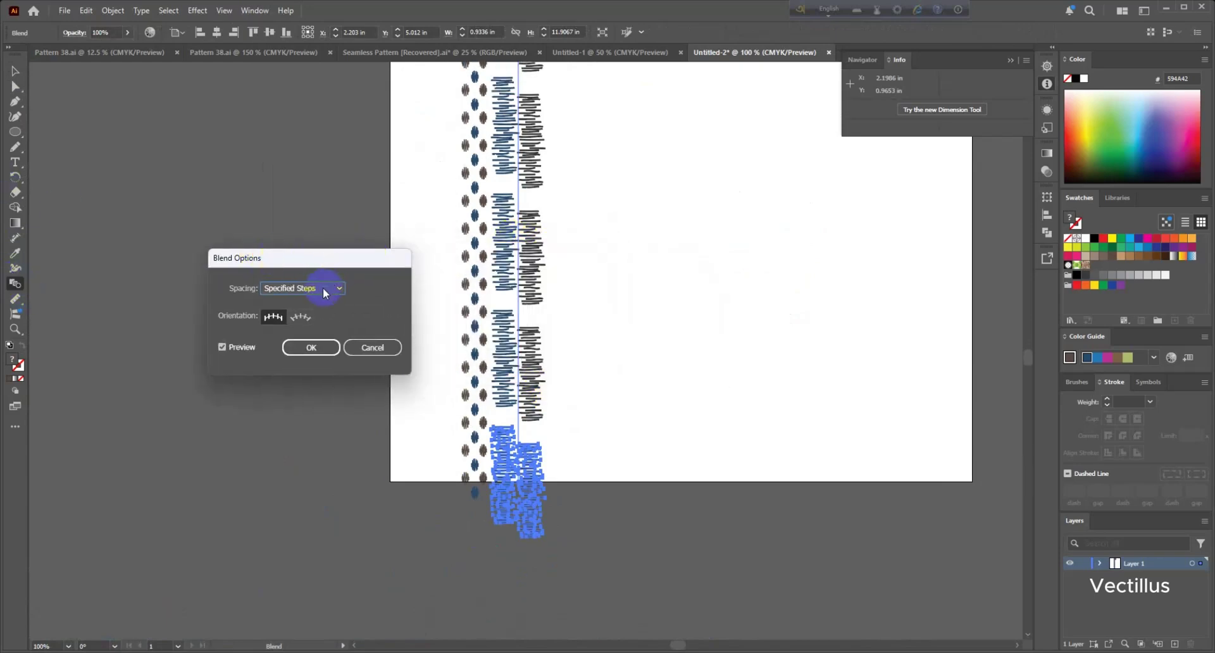
pyautogui.click(322, 288)
pyautogui.click(304, 302)
pyautogui.click(376, 288)
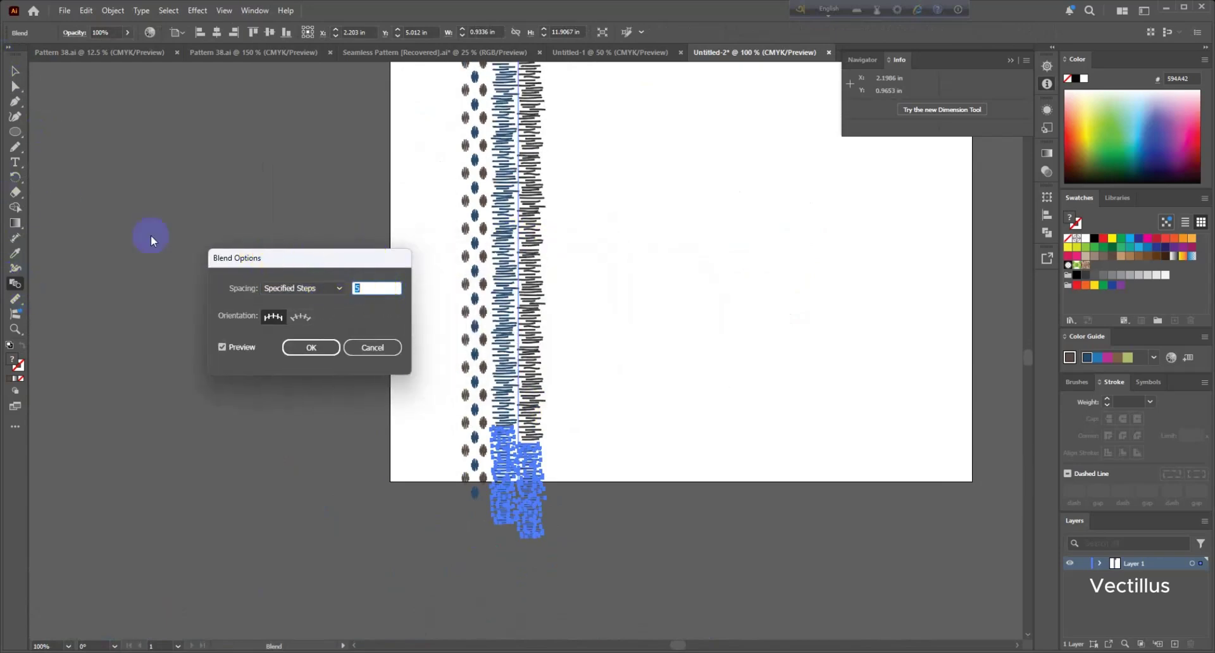
pyautogui.click(300, 347)
pyautogui.click(15, 71)
pyautogui.click(290, 268)
pyautogui.scroll(5, 542, 300)
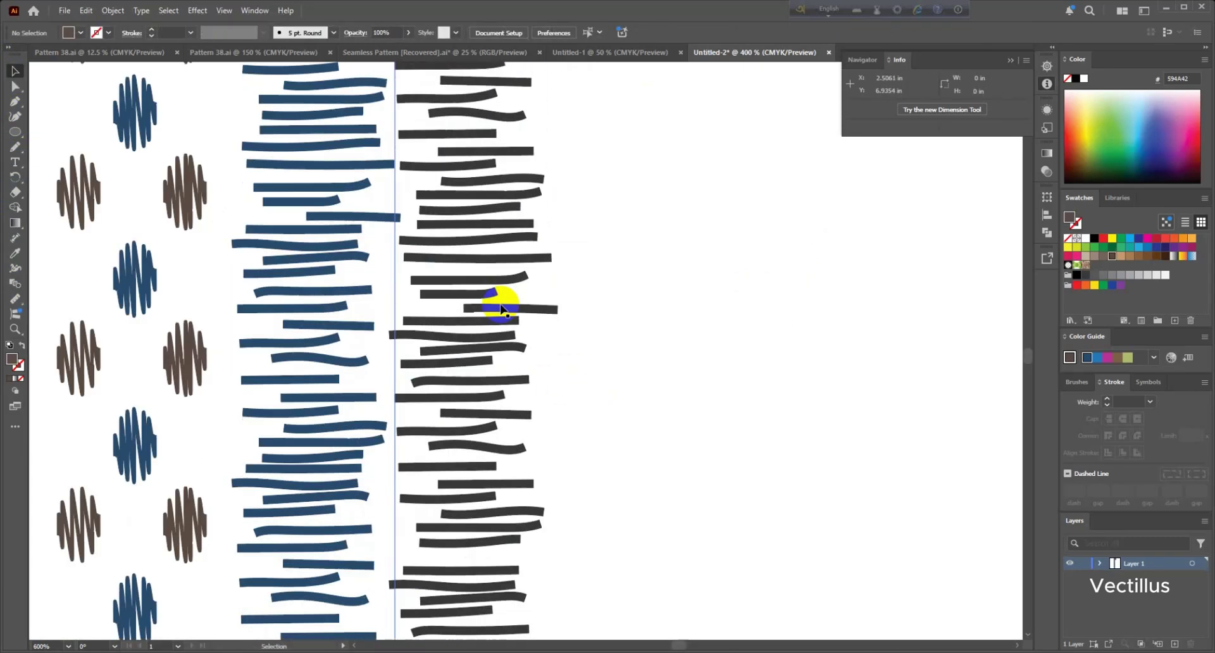
# Step: Copy the oval motif from the artboard's top edge 10 in straight down
pyautogui.scroll(-3, 479, 303)
pyautogui.scroll(-3, 546, 300)
pyautogui.scroll(3, 519, 250)
pyautogui.scroll(3, 513, 242)
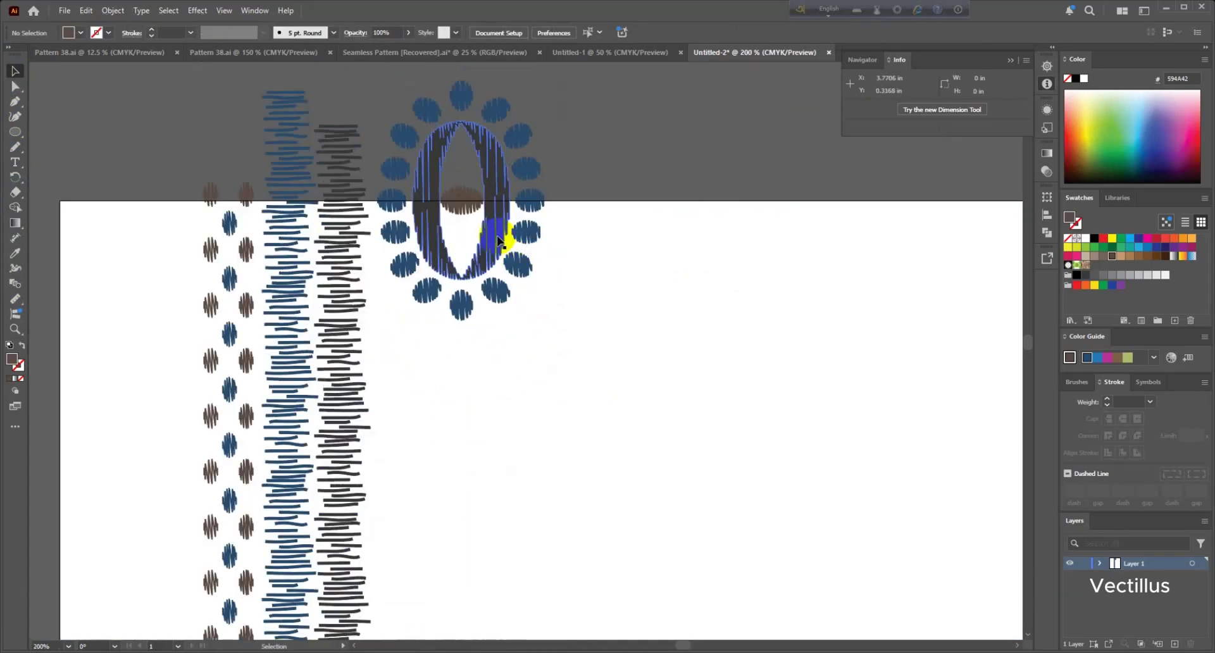
pyautogui.click(505, 238)
pyautogui.doubleClick(16, 71)
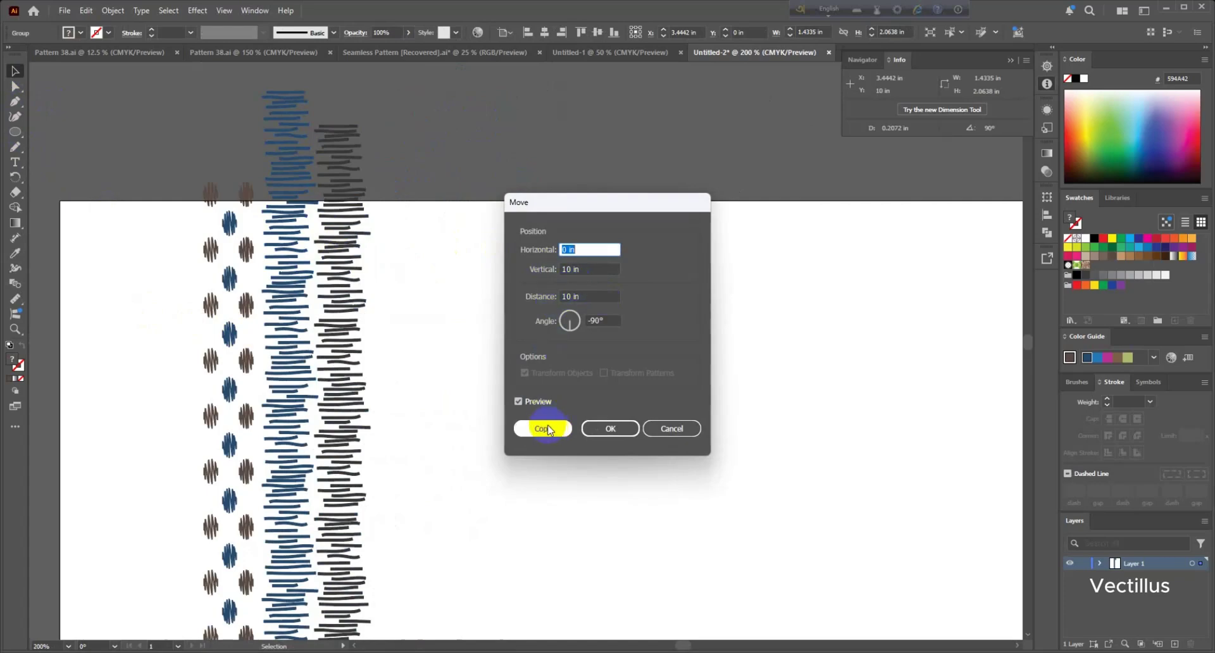
pyautogui.click(549, 430)
# Step: Select both oval motifs and blend them into a vertical column between the artboard's top and bottom edges
pyautogui.keyDown('shift'); pyautogui.click(462, 263); pyautogui.keyUp('shift')
pyautogui.press('w')
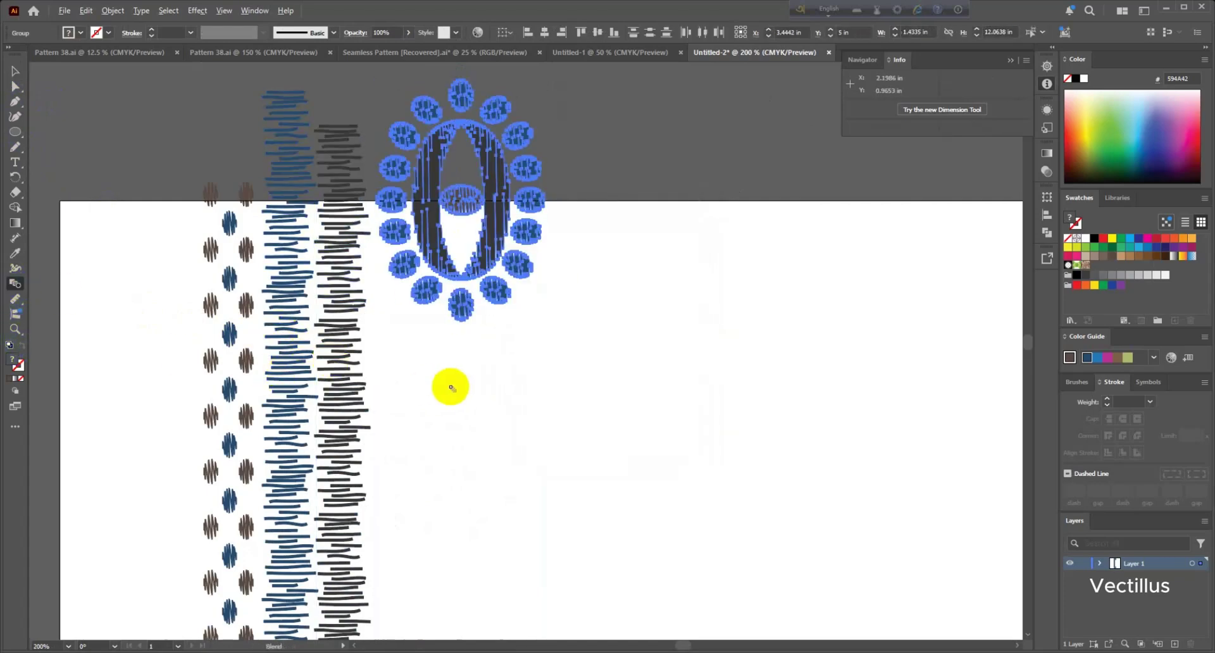
pyautogui.scroll(5, 449, 354)
pyautogui.scroll(-8, 368, 317)
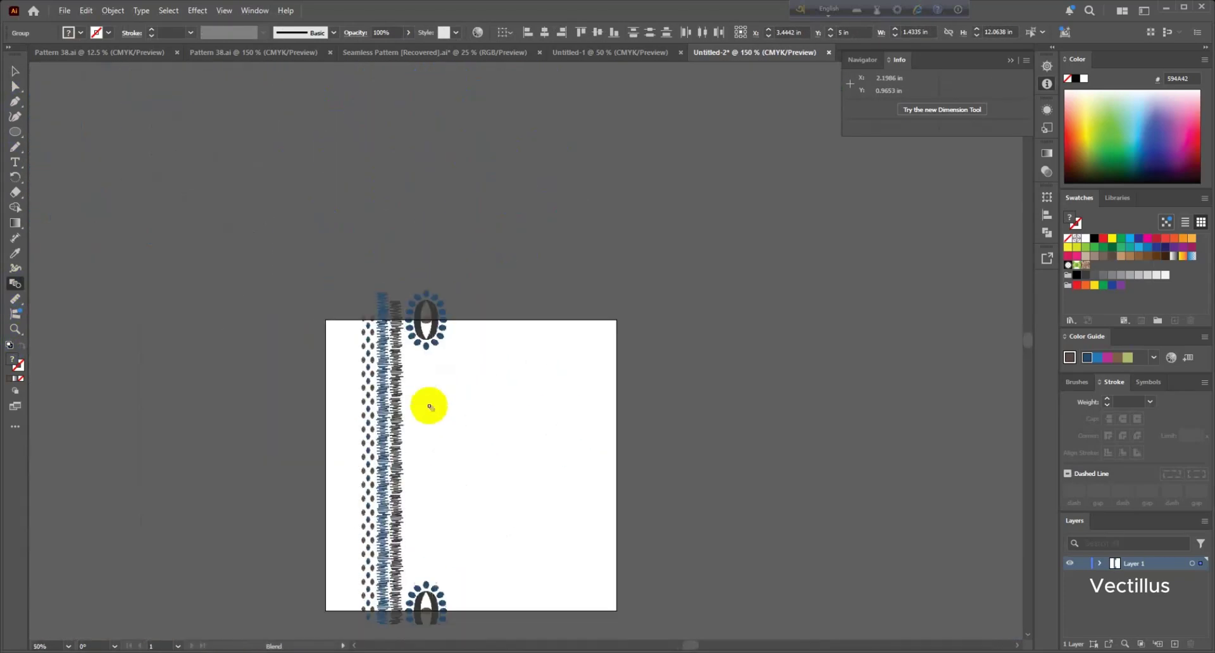
pyautogui.scroll(-3, 427, 443)
pyautogui.scroll(7, 426, 494)
pyautogui.click(478, 508)
pyautogui.scroll(-3, 479, 508)
pyautogui.scroll(2, 486, 490)
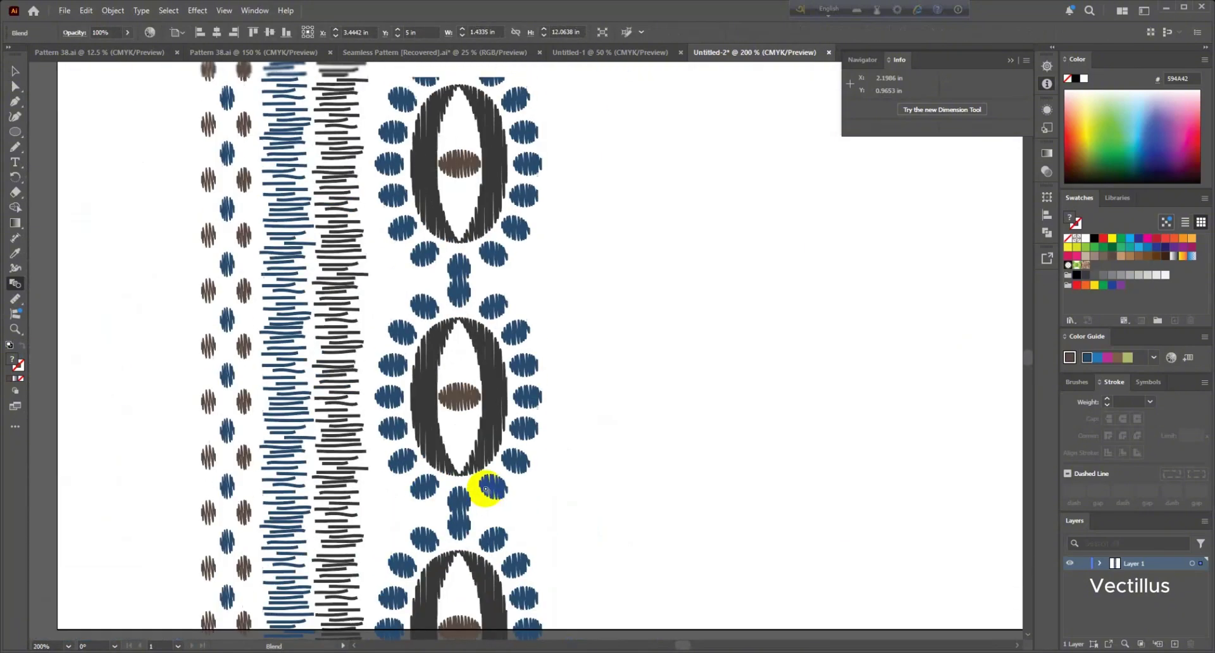
pyautogui.scroll(-2, 486, 490)
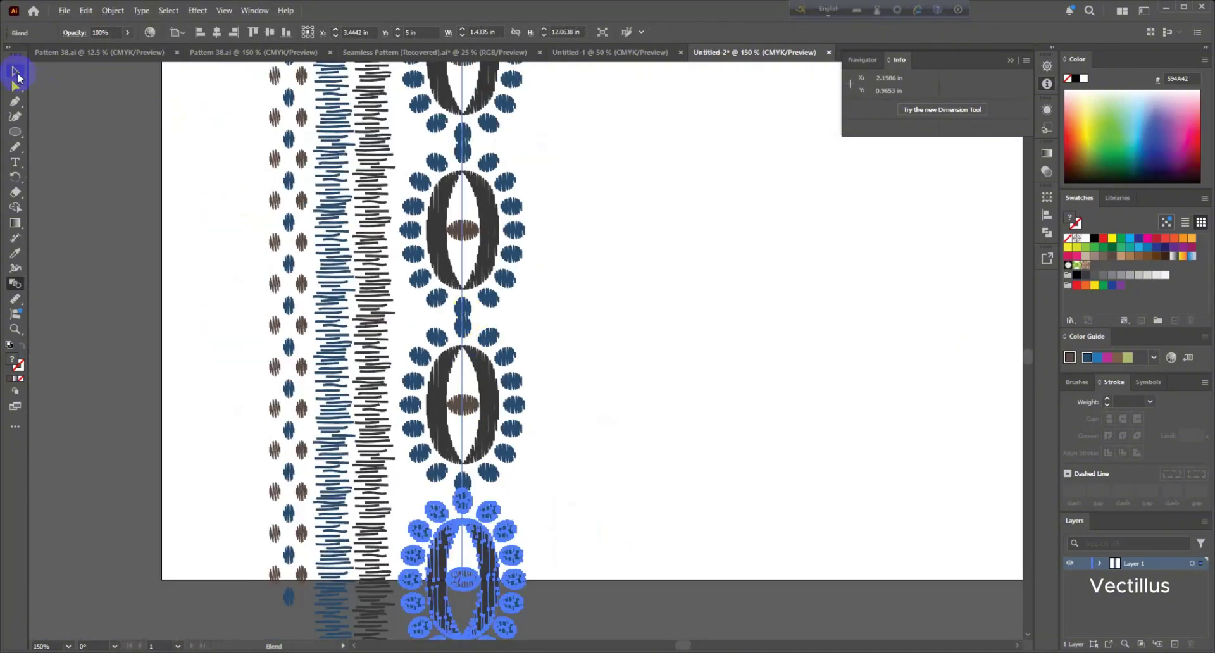
# Step: Select the ellipse, line-stack and oval columns, expand their blends into editable objects, and deselect them
pyautogui.click(16, 83)
pyautogui.scroll(-2, 553, 313)
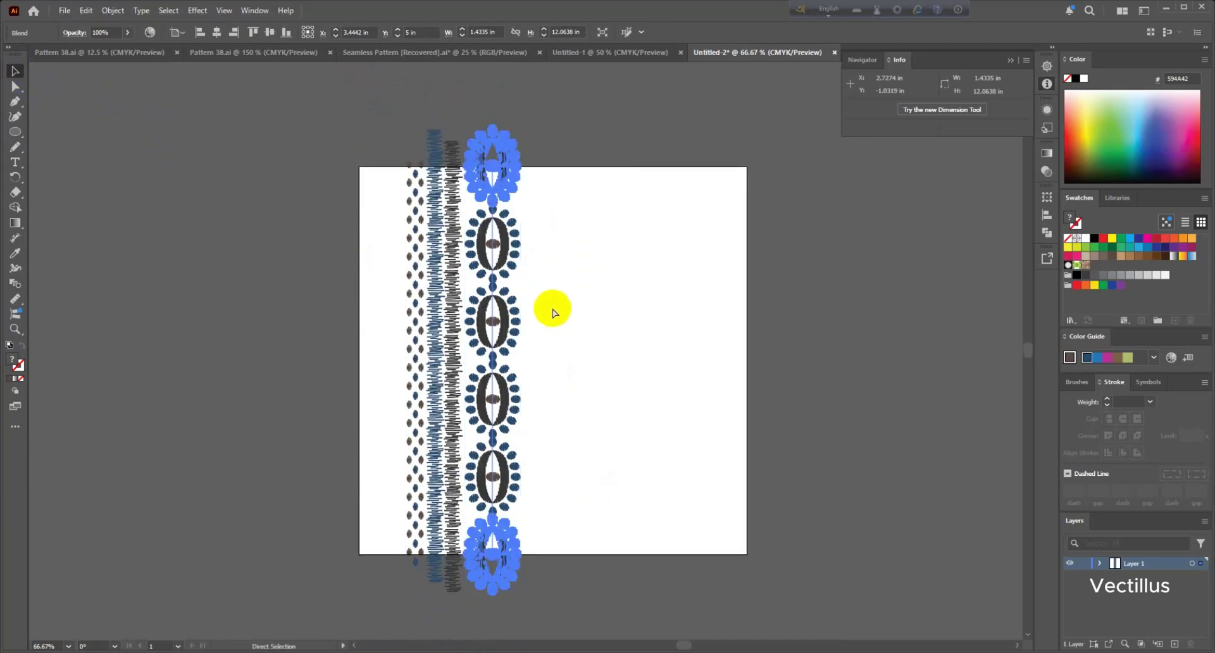
pyautogui.hscroll(1, 553, 309)
pyautogui.moveTo(350, 185); pyautogui.dragTo(538, 574)
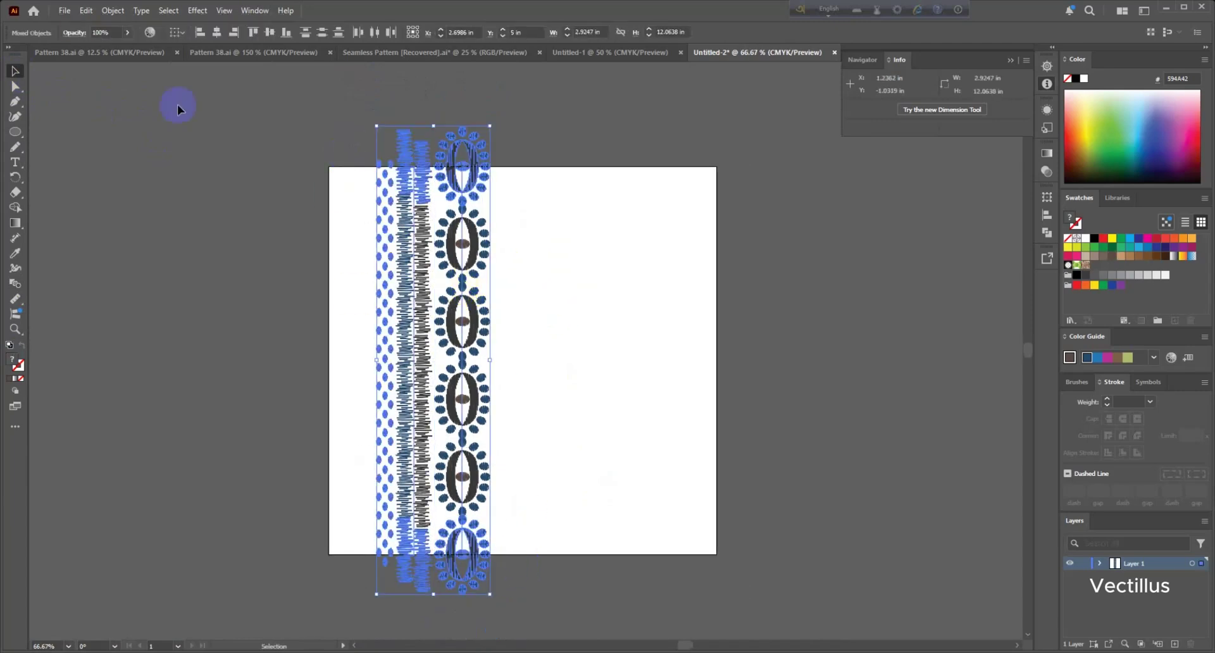
pyautogui.click(114, 11)
pyautogui.click(141, 187)
pyautogui.click(578, 402)
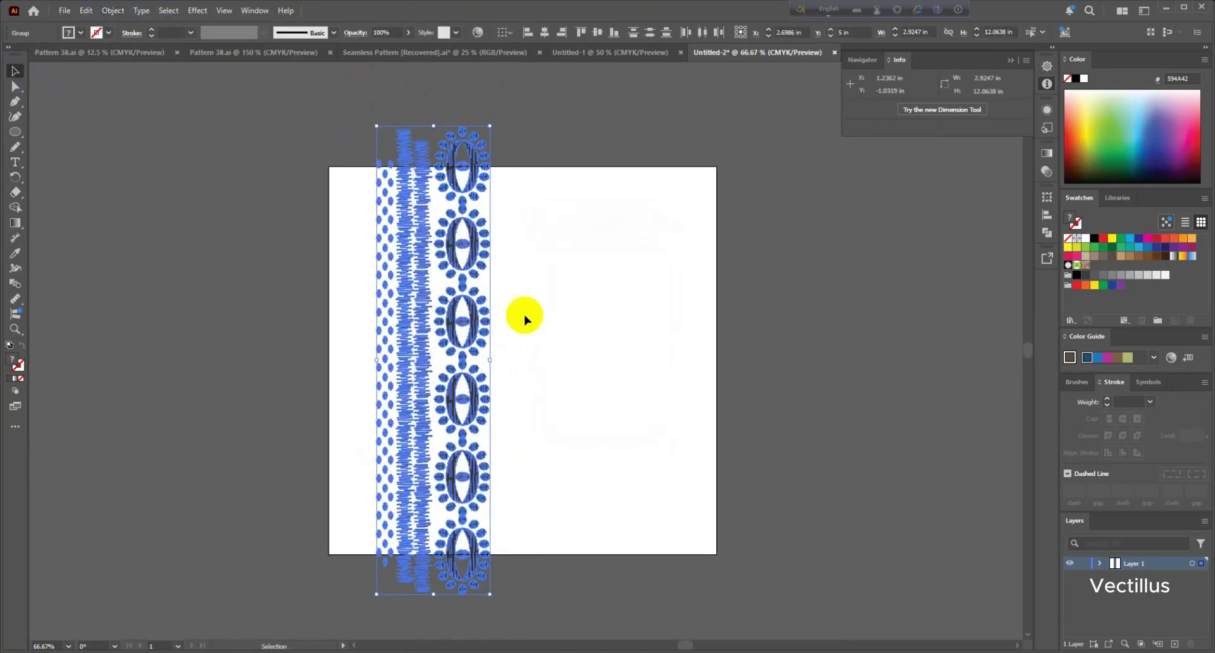
pyautogui.click(113, 11)
pyautogui.click(542, 299)
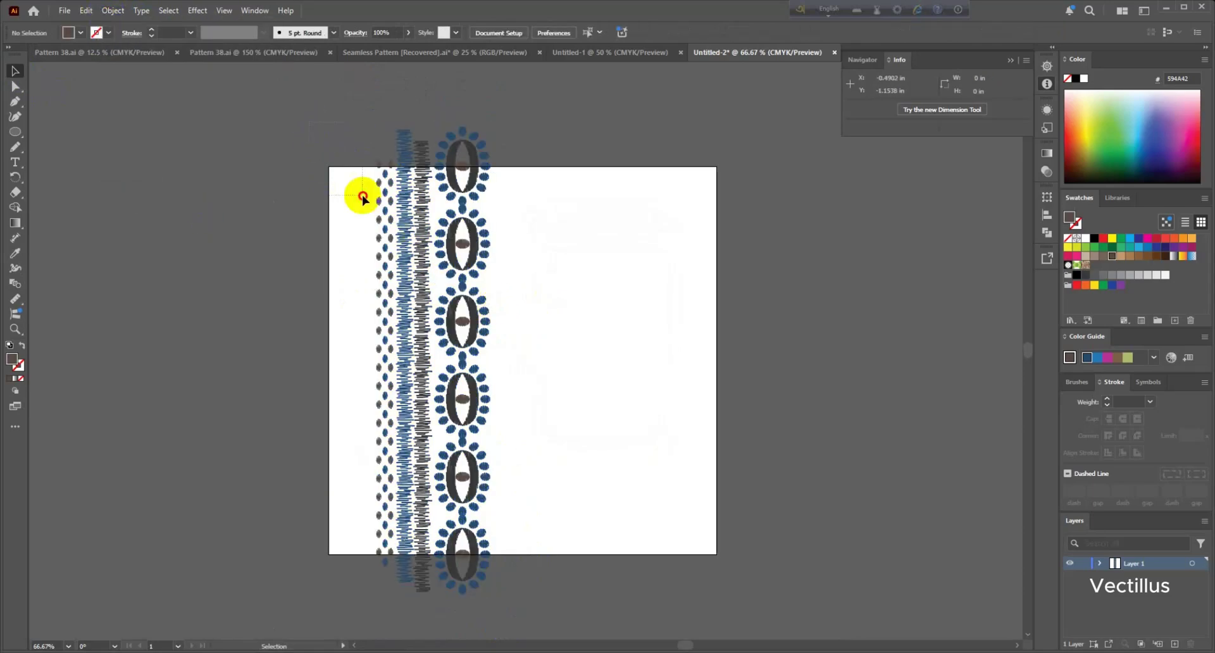
pyautogui.moveTo(361, 195); pyautogui.dragTo(556, 454)
pyautogui.scroll(1, 464, 459)
pyautogui.click(466, 460)
pyautogui.scroll(2, 474, 460)
pyautogui.moveTo(475, 459); pyautogui.dragTo(472, 463)
pyautogui.hotkey('ctrl', 'z')
pyautogui.click(562, 456)
# Step: Nudge the oval column slightly left until it sits close against the black line stacks, and one increment up
pyautogui.click(477, 470)
pyautogui.press('Left')
pyautogui.press('Left')
pyautogui.press('Left')
pyautogui.press('Left')
pyautogui.press('Left')
pyautogui.press('Left')
pyautogui.press('Left')
pyautogui.press('Left')
pyautogui.press('Left')
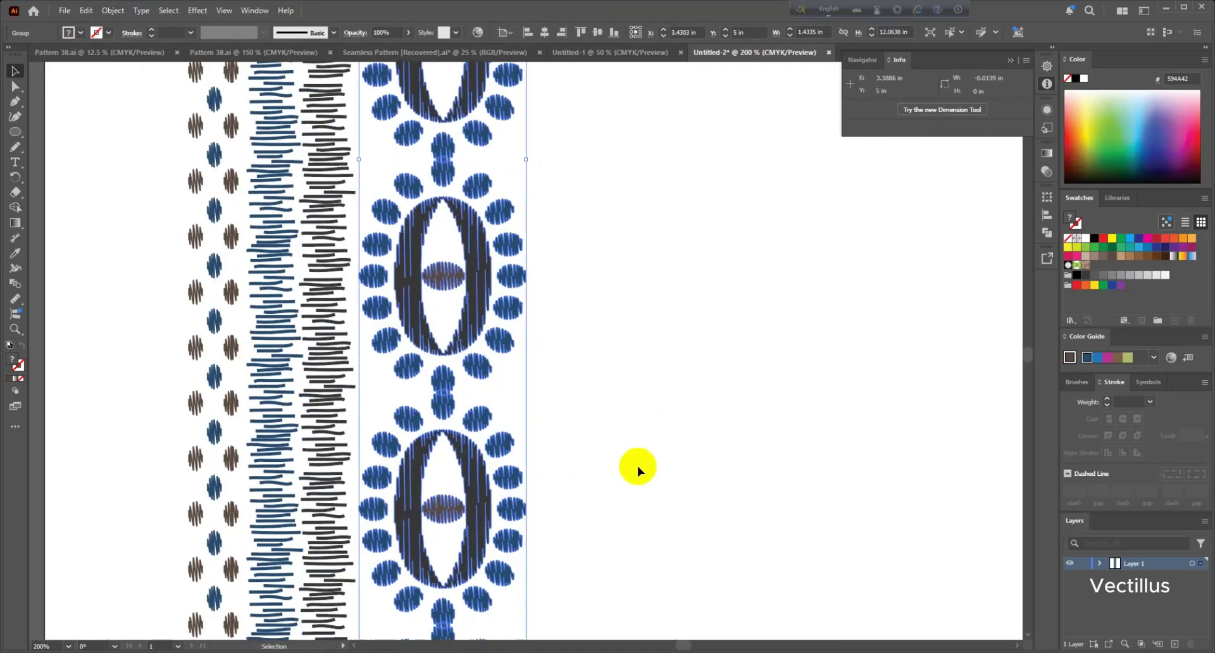
pyautogui.press('Right')
pyautogui.press('Right')
pyautogui.press('Right')
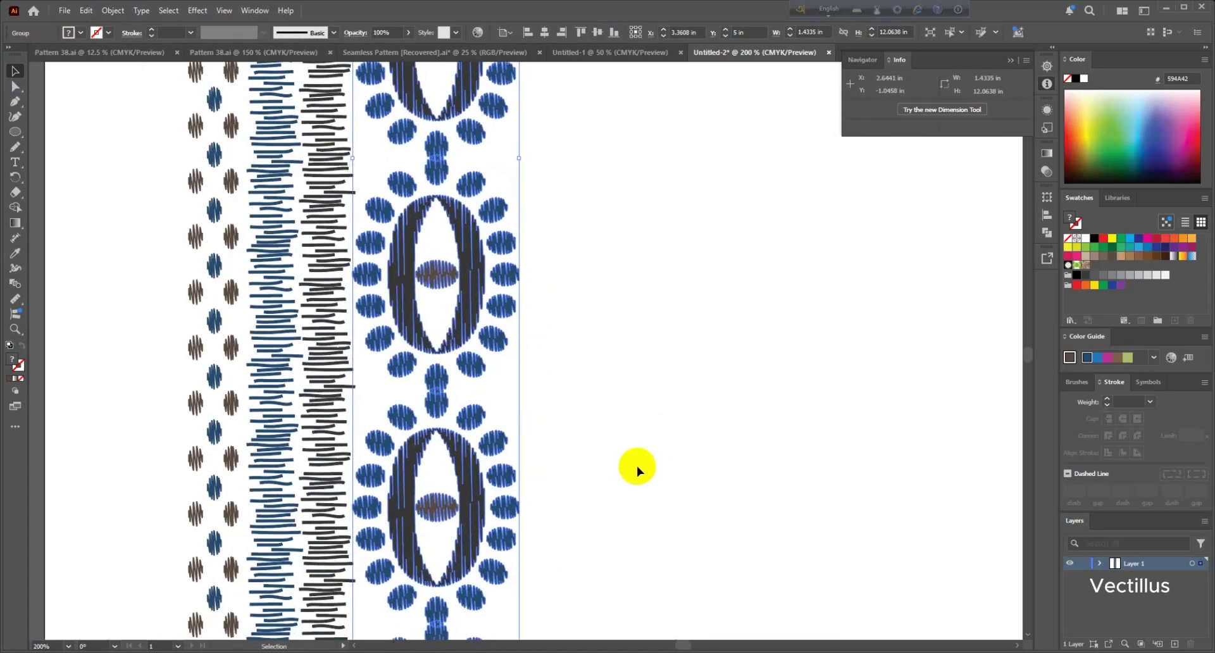
pyautogui.press('Up')
pyautogui.press('Left')
pyautogui.click(639, 465)
pyautogui.scroll(-3, 623, 461)
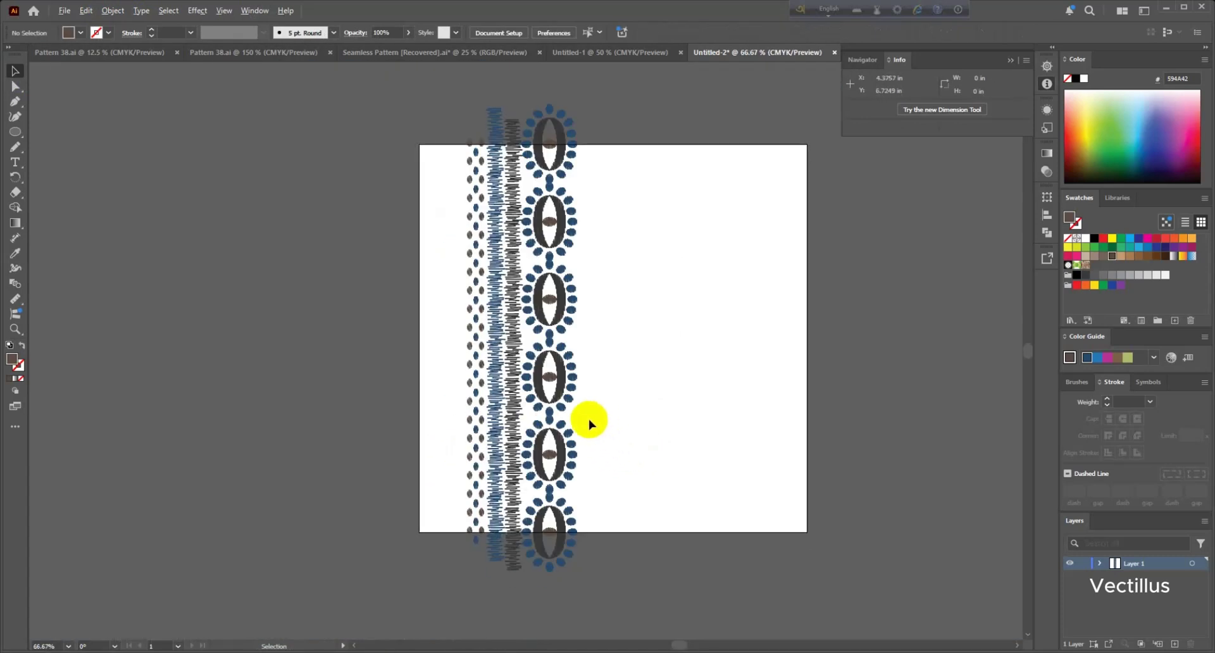
# Step: Move all columns about 1.96 in left so they straddle the artboard's left edge, and copy them 10 in horizontally
pyautogui.hotkey('ctrl', 'a')
pyautogui.scroll(2, 503, 415)
pyautogui.moveTo(595, 405); pyautogui.dragTo(448, 389)
pyautogui.doubleClick(17, 72)
pyautogui.click(524, 250)
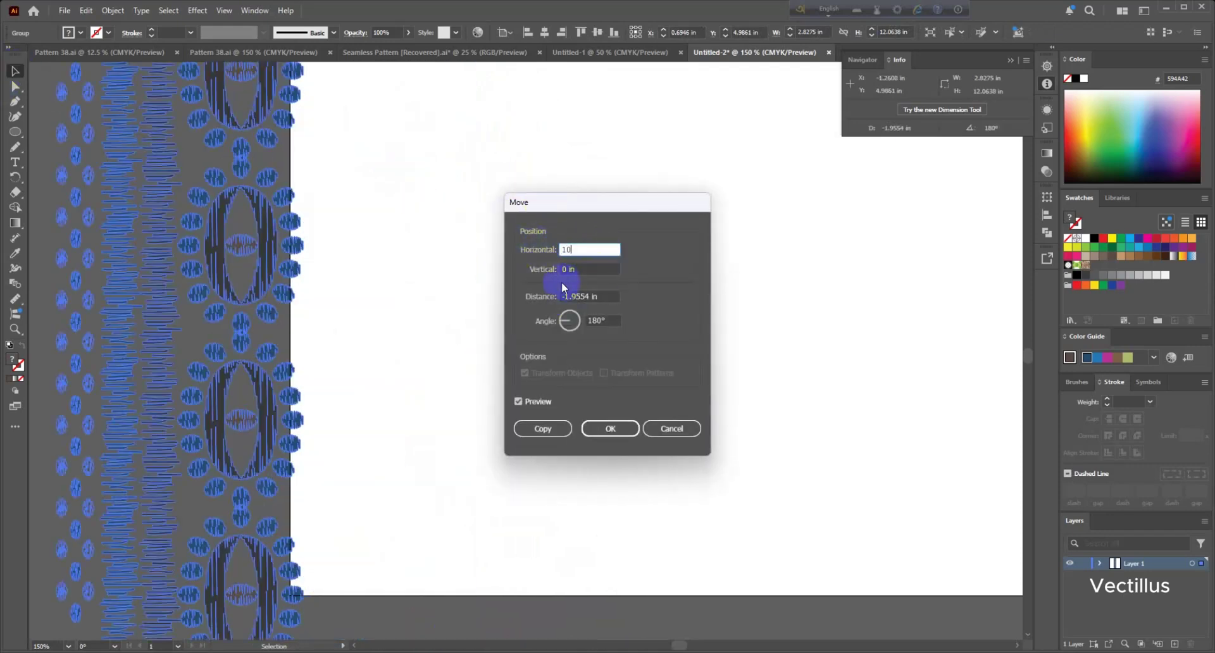
pyautogui.click(538, 430)
# Step: Select the original column set as well and blend it with its copy at the artboard's right edge
pyautogui.keyDown('shift'); pyautogui.click(381, 420); pyautogui.keyUp('shift')
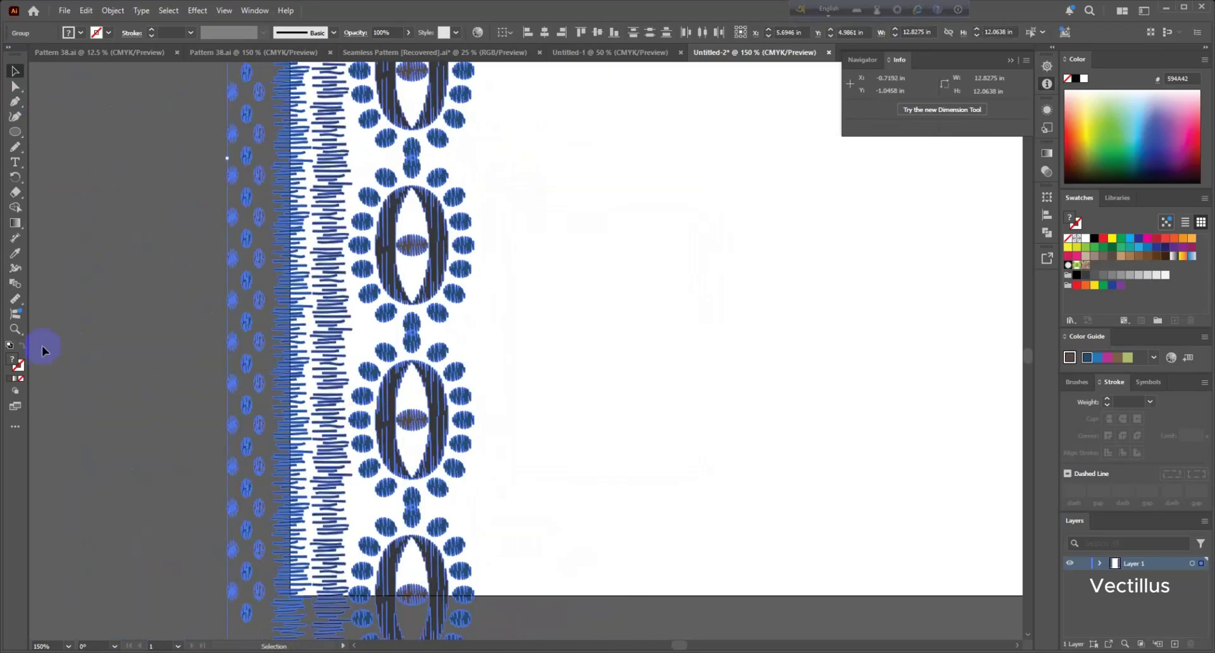
pyautogui.click(15, 284)
pyautogui.scroll(3, 401, 423)
pyautogui.click(383, 435)
pyautogui.scroll(-5, 375, 436)
pyautogui.scroll(7, 680, 425)
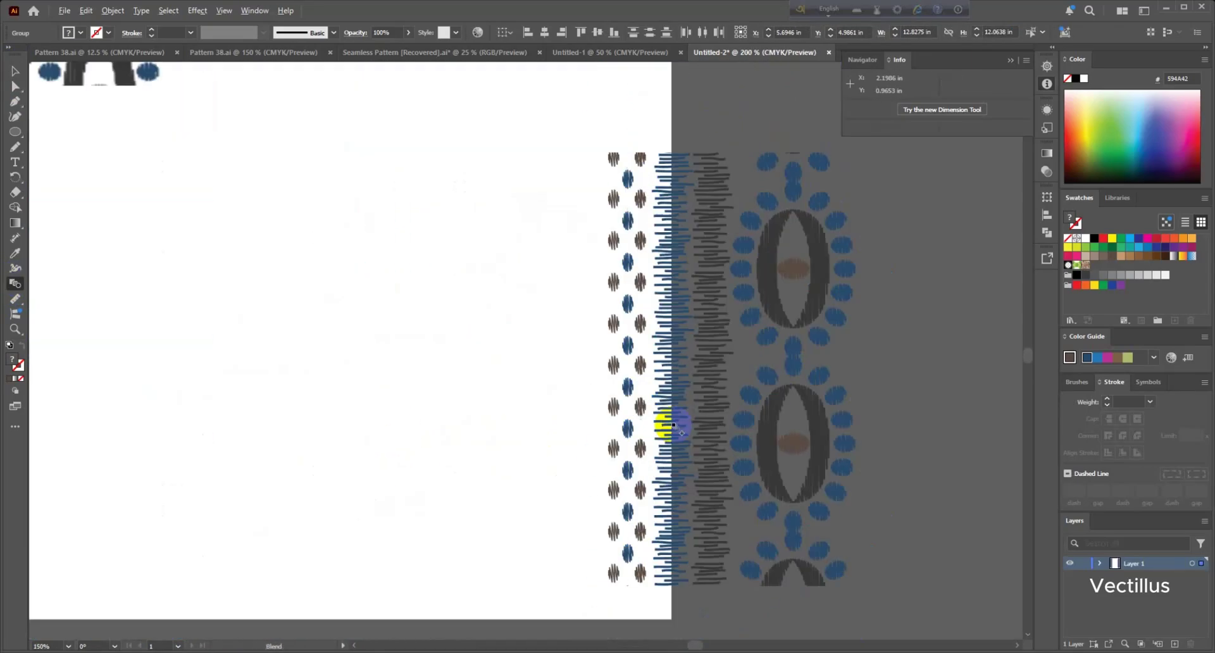
pyautogui.click(792, 456)
pyautogui.scroll(-3, 603, 456)
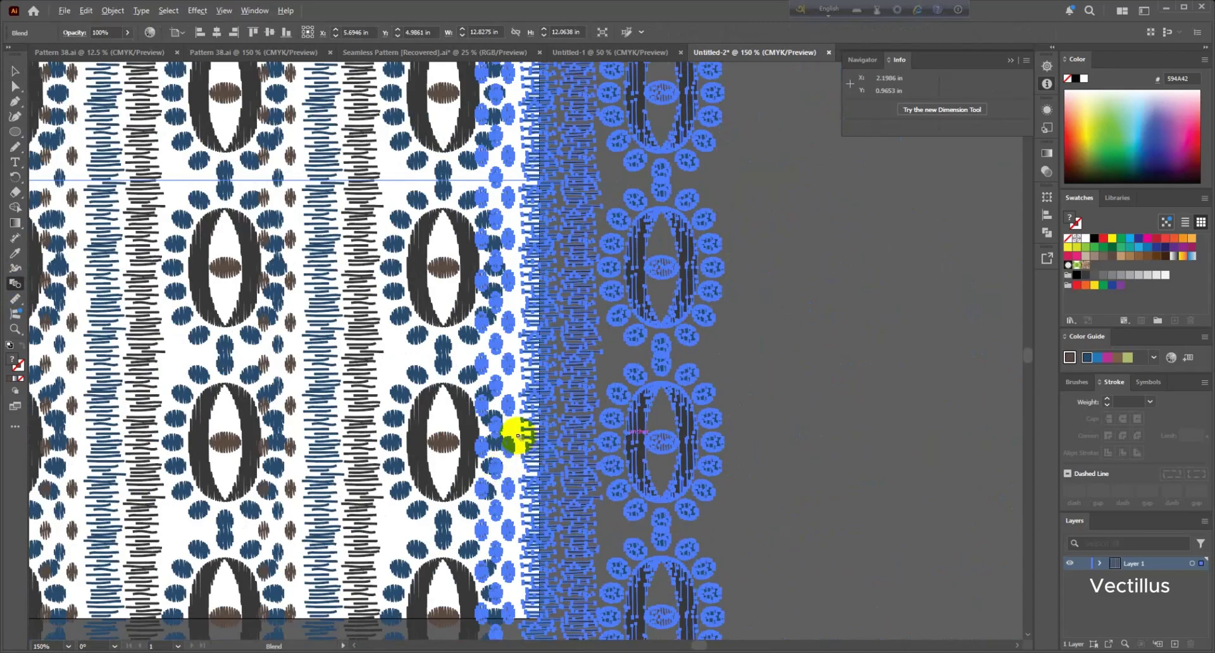
pyautogui.scroll(1, 517, 435)
pyautogui.scroll(3, 601, 379)
pyautogui.scroll(-5, 599, 379)
pyautogui.scroll(2, 472, 377)
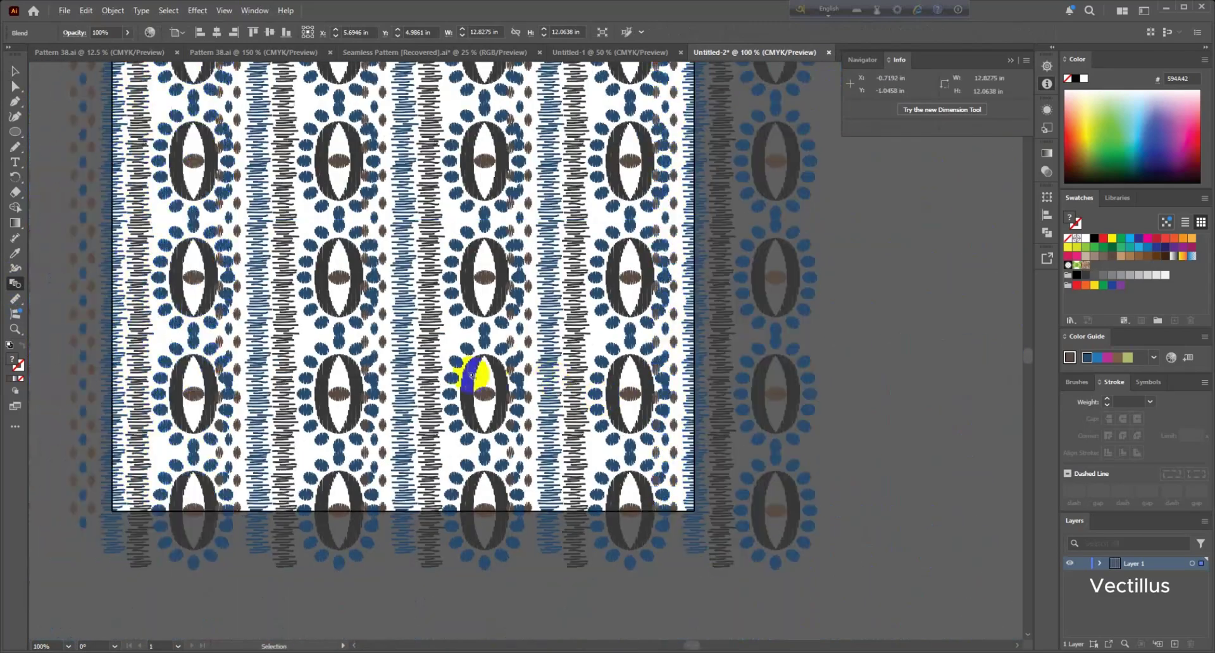
# Step: Set the horizontal column blend to Specified Steps with 2 steps and deselect it
pyautogui.click(15, 71)
pyautogui.scroll(2, 339, 293)
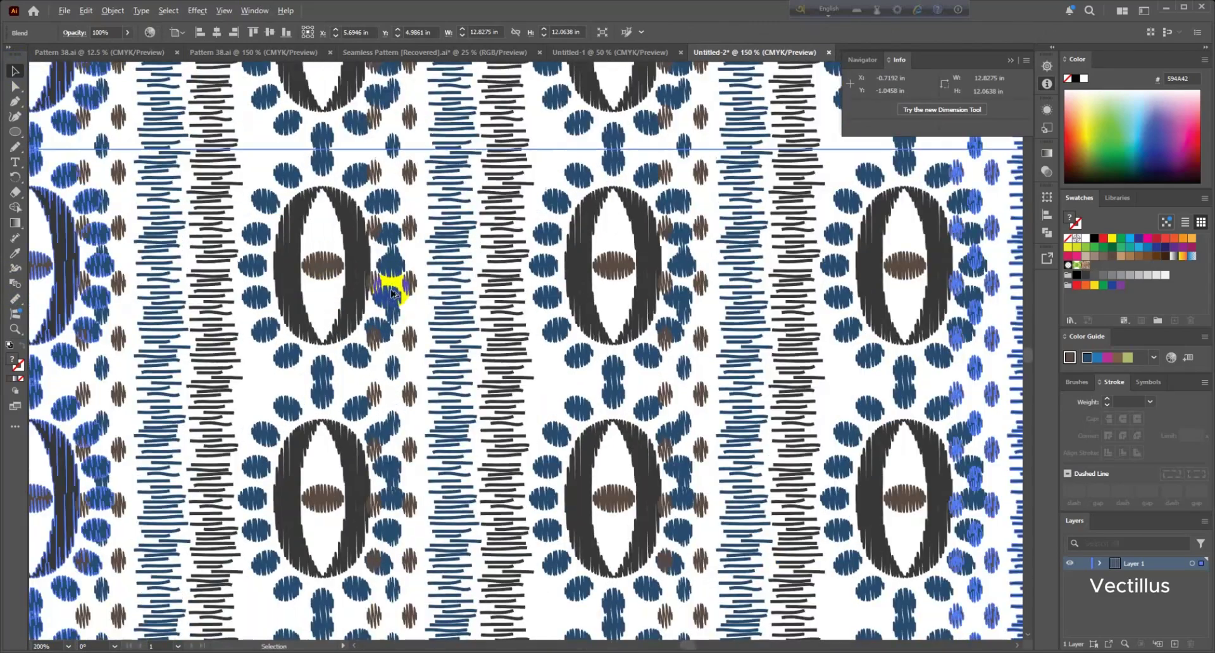
pyautogui.scroll(-2, 393, 293)
pyautogui.doubleClick(15, 283)
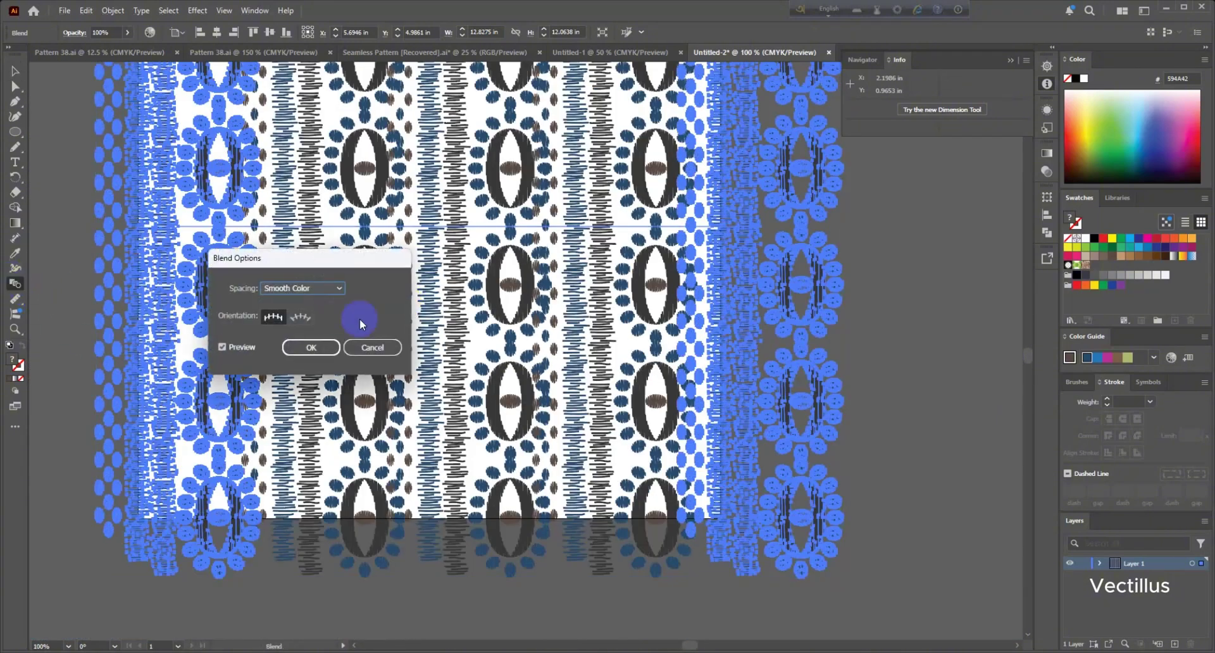
pyautogui.click(375, 288)
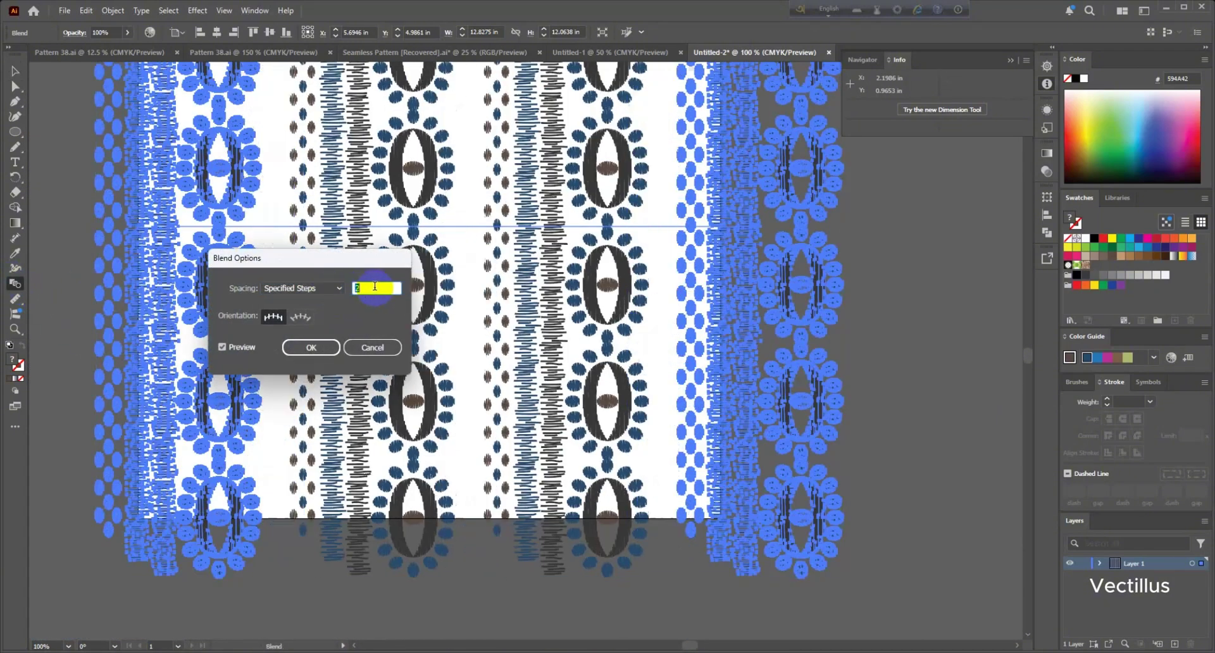
pyautogui.click(323, 347)
pyautogui.scroll(-2, 479, 459)
pyautogui.click(694, 310)
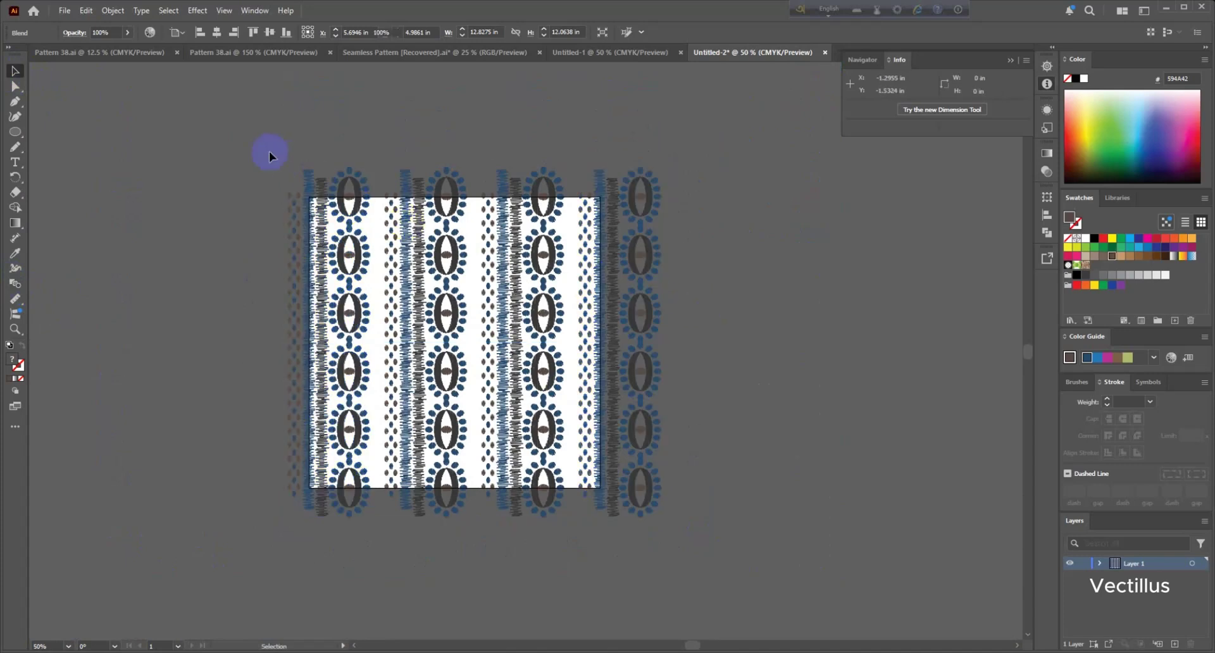
# Step: Expand the horizontal column blend with Object and Fill enabled
pyautogui.click(484, 379)
pyautogui.click(112, 11)
pyautogui.click(141, 201)
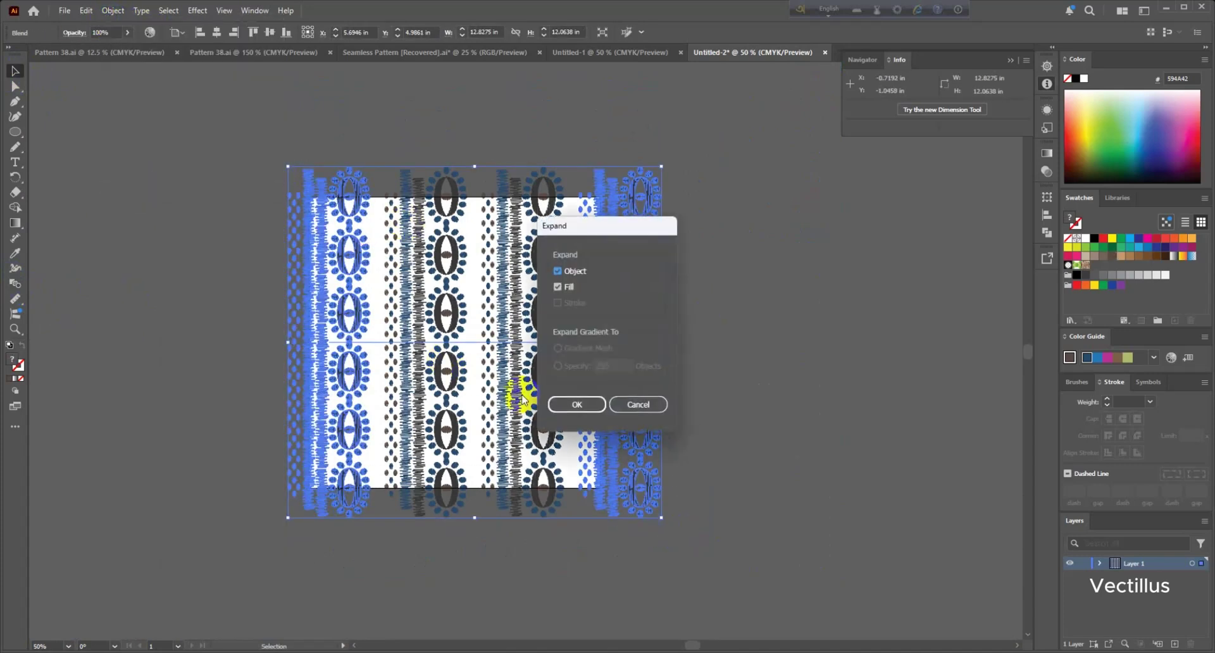
pyautogui.click(566, 400)
# Step: Create a 10 × 10 in rectangle and align it horizontally and vertically to the artboard
pyautogui.moveTo(14, 131); pyautogui.dragTo(82, 127)
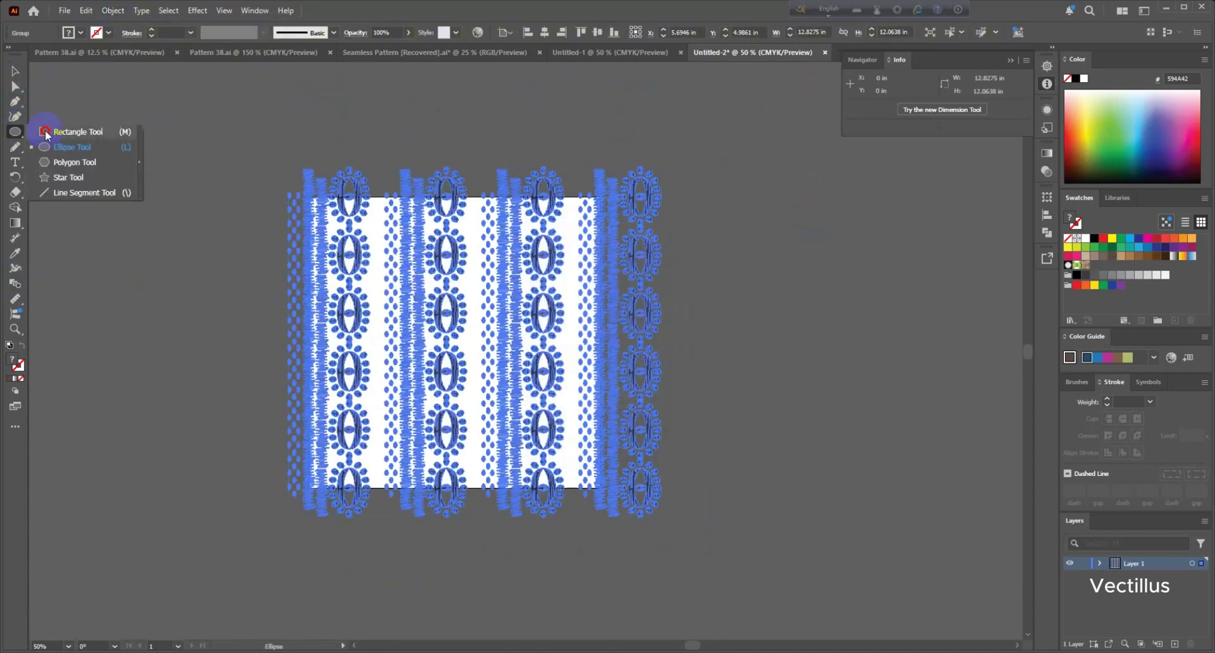
pyautogui.click(188, 272)
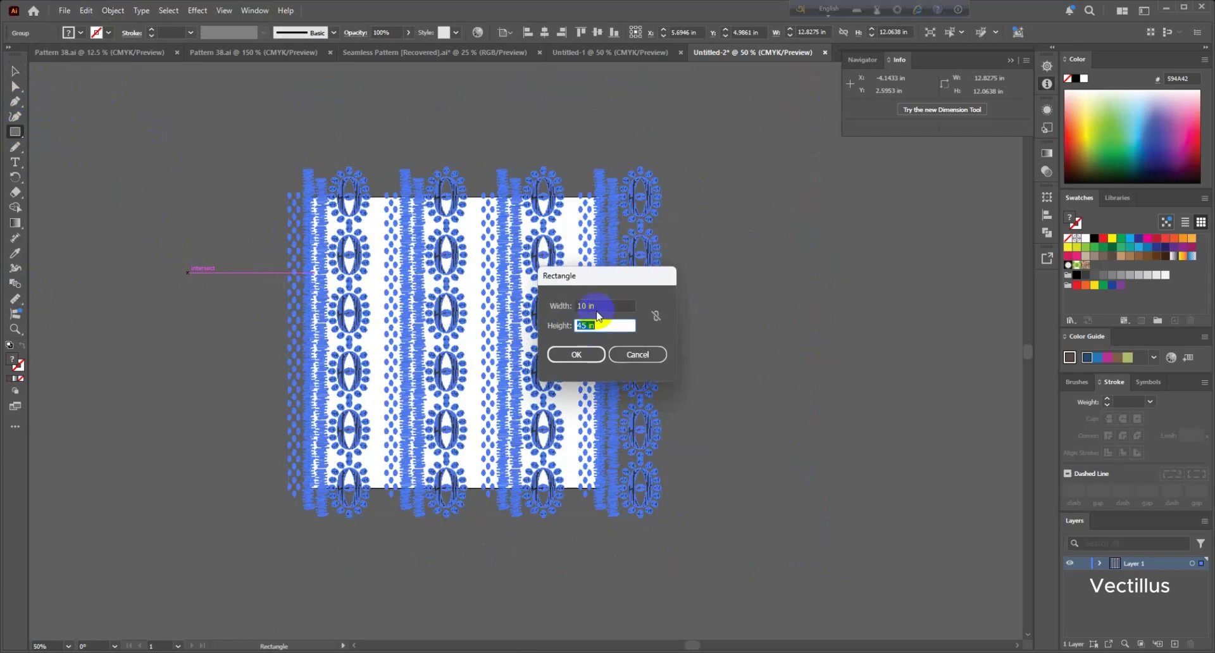
pyautogui.click(577, 354)
pyautogui.click(15, 70)
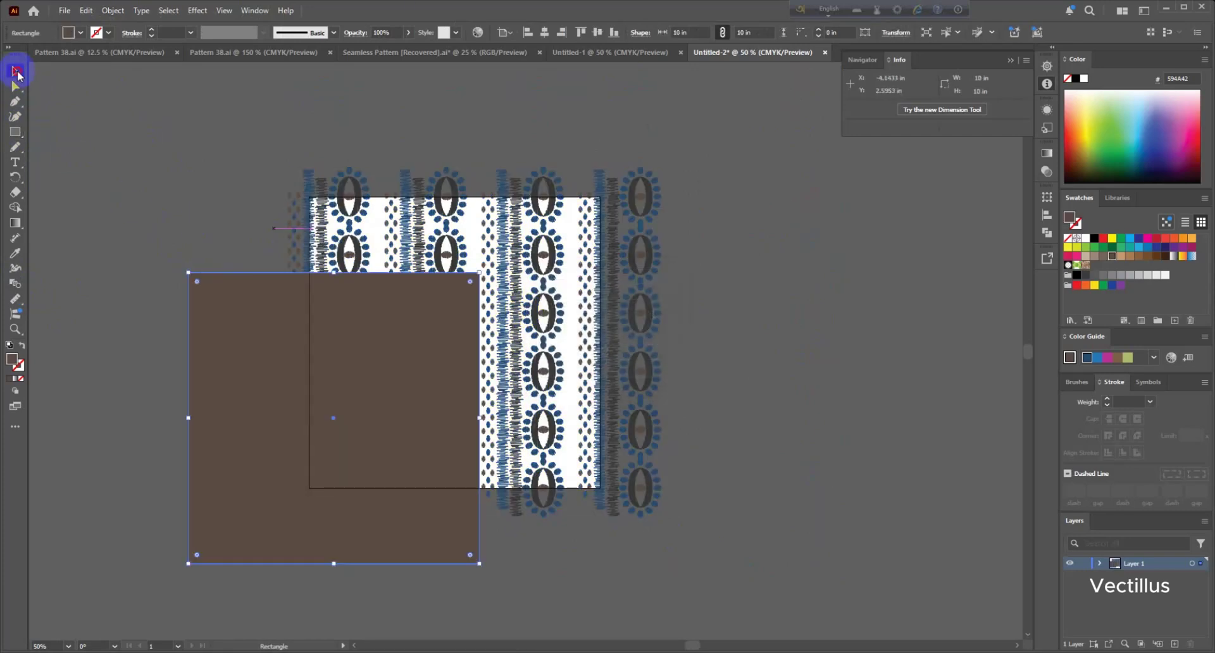
pyautogui.click(544, 33)
pyautogui.click(599, 32)
# Step: Select the columns and the rectangle and make a clipping mask that crops the pattern to the artboard
pyautogui.hotkey('ctrl', 'a')
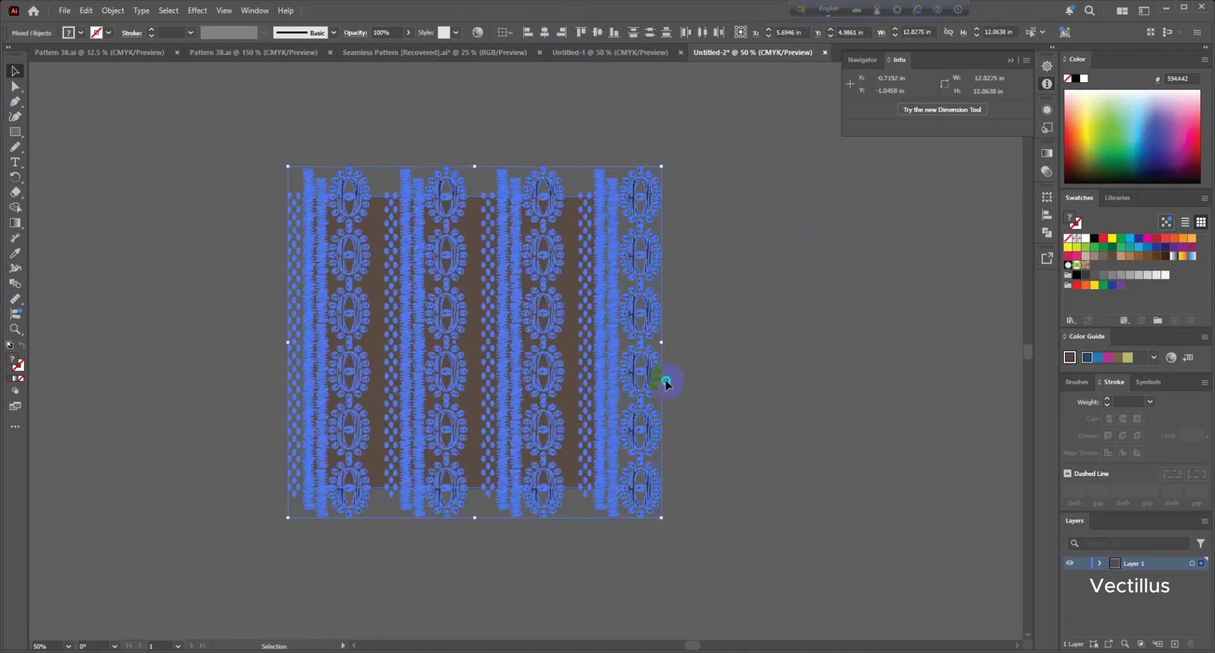
pyautogui.rightClick(664, 377)
pyautogui.click(727, 231)
pyautogui.click(708, 311)
pyautogui.scroll(3, 558, 355)
pyautogui.scroll(-2, 530, 351)
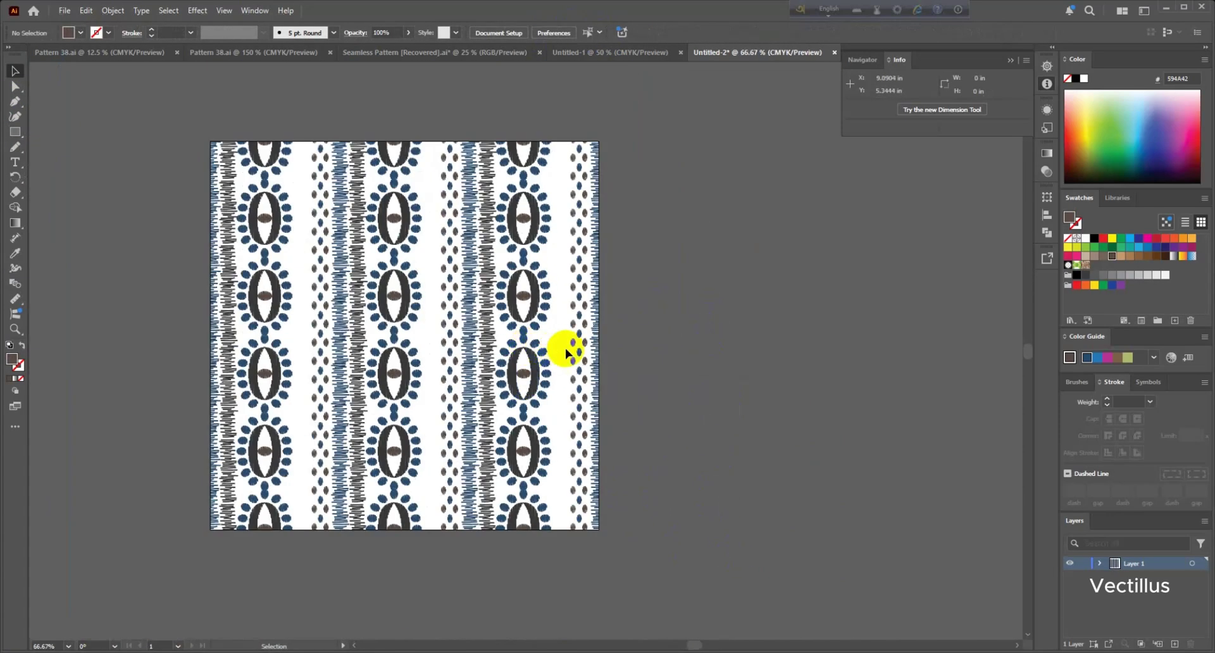
# Step: Add another 10 × 10 in rectangle, align it to the artboard and send it behind the pattern
pyautogui.click(39, 149)
pyautogui.click(577, 354)
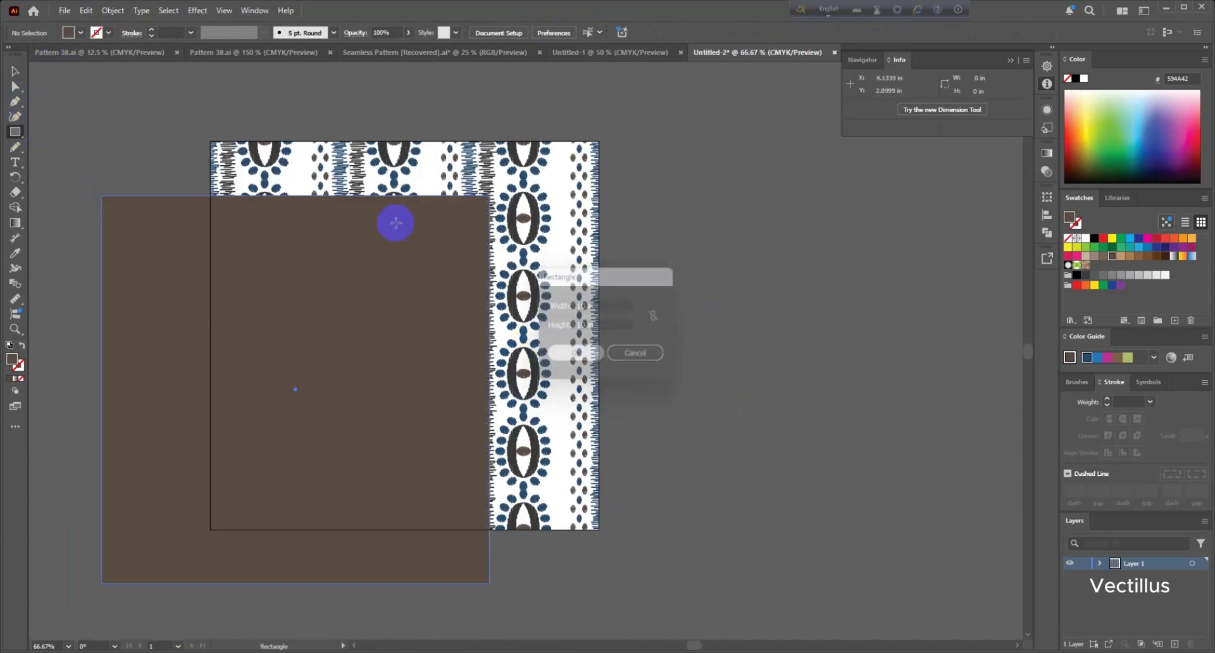
pyautogui.click(15, 71)
pyautogui.click(567, 33)
pyautogui.click(581, 32)
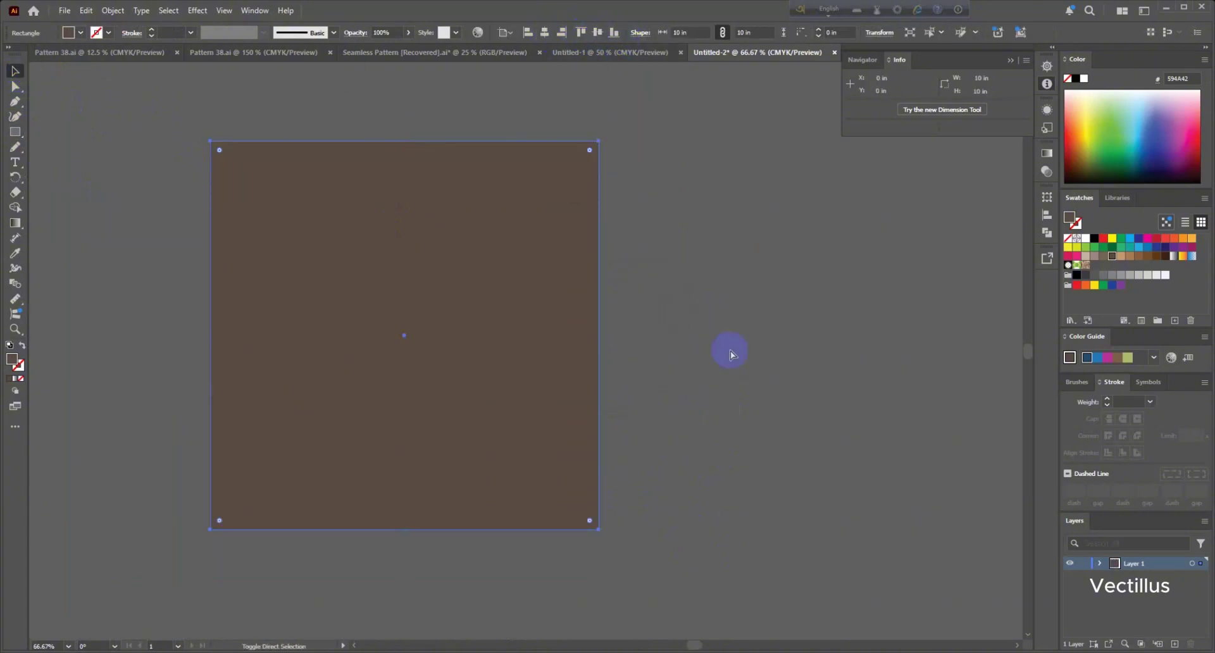
pyautogui.hotkey('ctrl', 'shift', '[')
# Step: Try beige, brown and CMYK Yellow fills on the background rectangle and settle on light grey D1D3D4
pyautogui.click(1087, 257)
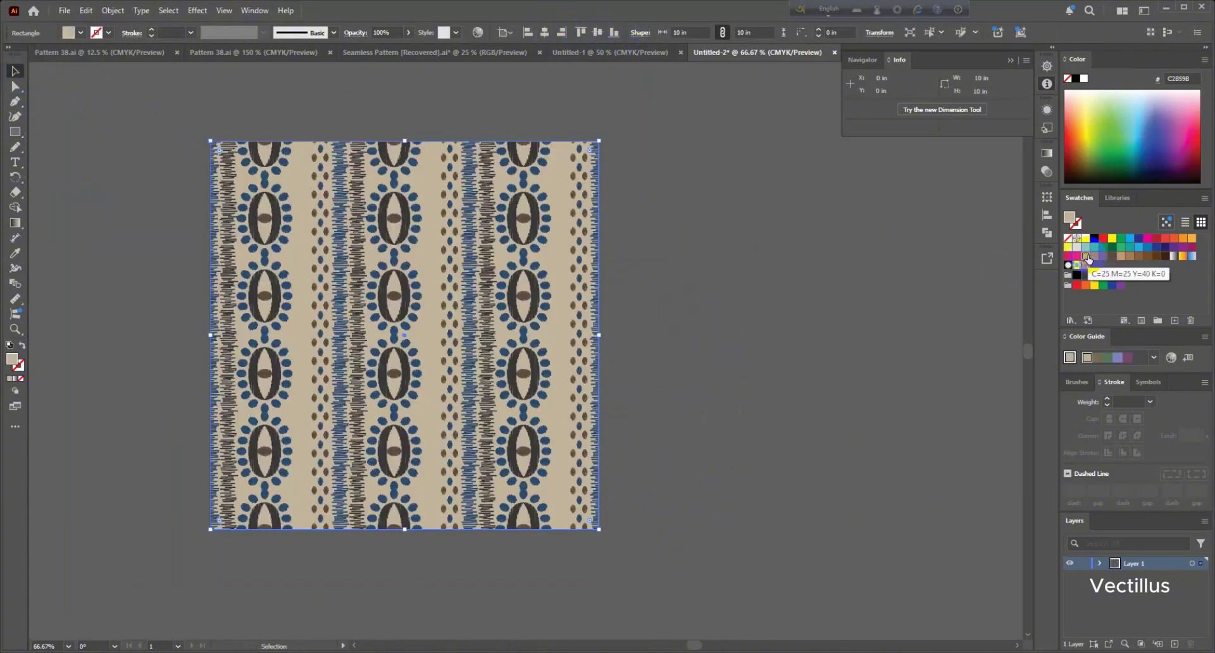
pyautogui.click(1120, 257)
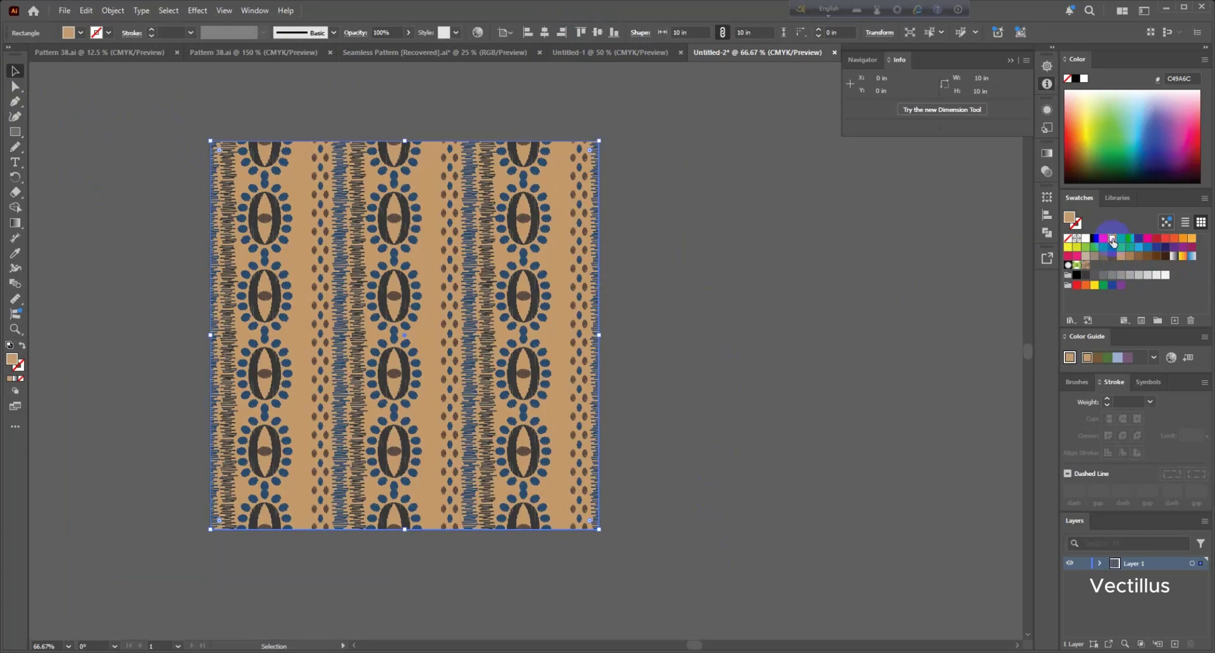
pyautogui.click(1114, 243)
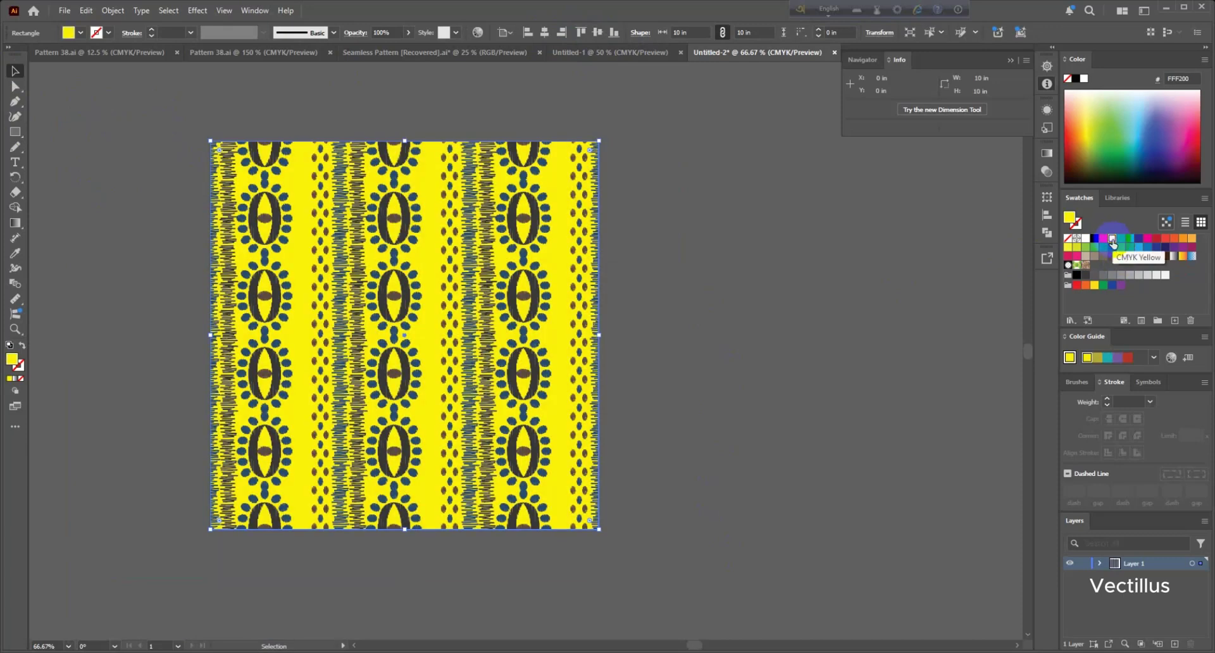
pyautogui.click(1139, 276)
pyautogui.click(1149, 277)
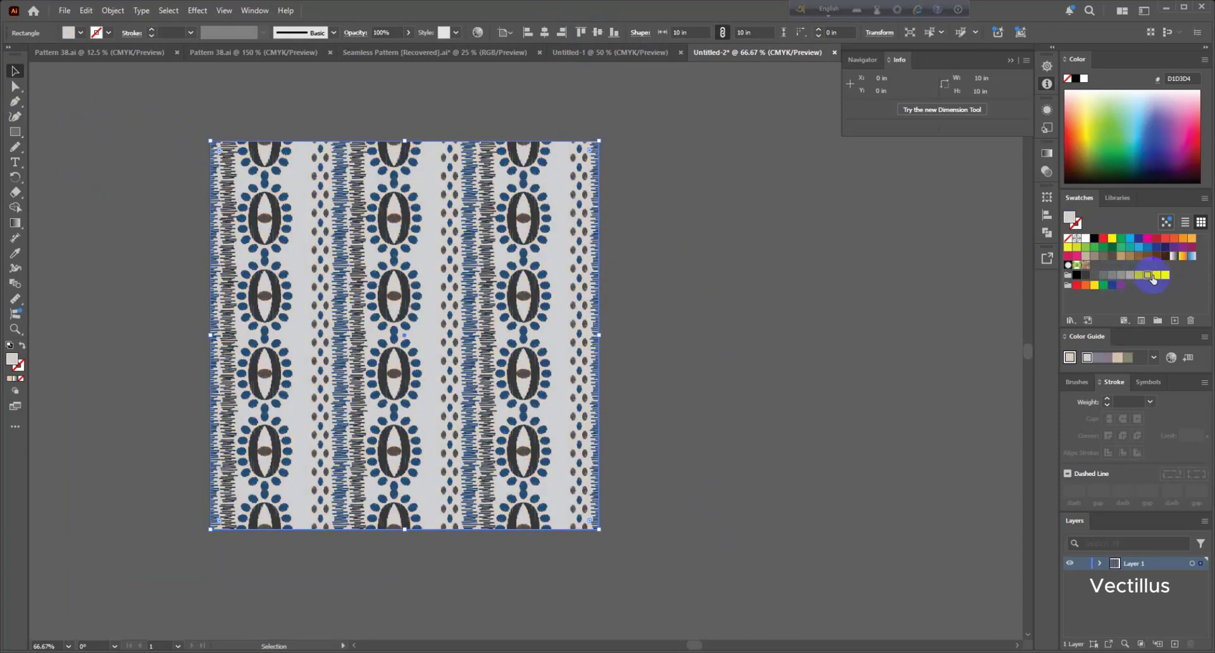
pyautogui.scroll(-1, 556, 213)
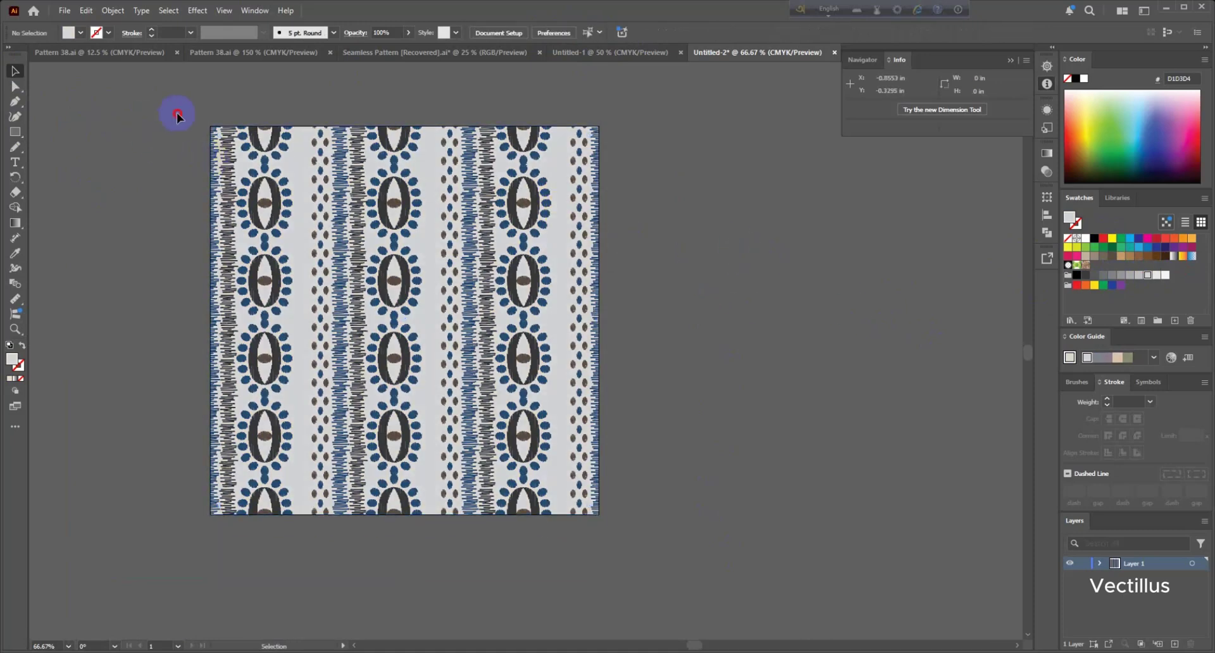
# Step: Select the finished tile, copy it 10 in to the right, and repeat the copy twice to form a row of four
pyautogui.moveTo(177, 111); pyautogui.dragTo(667, 521)
pyautogui.keyDown('alt'); pyautogui.moveTo(295, 362); pyautogui.dragTo(694, 353); pyautogui.keyUp('alt')
pyautogui.hscroll(3, 614, 351)
pyautogui.hotkey('ctrl', 'd')
pyautogui.hotkey('ctrl', 'd')
pyautogui.scroll(-3, 608, 344)
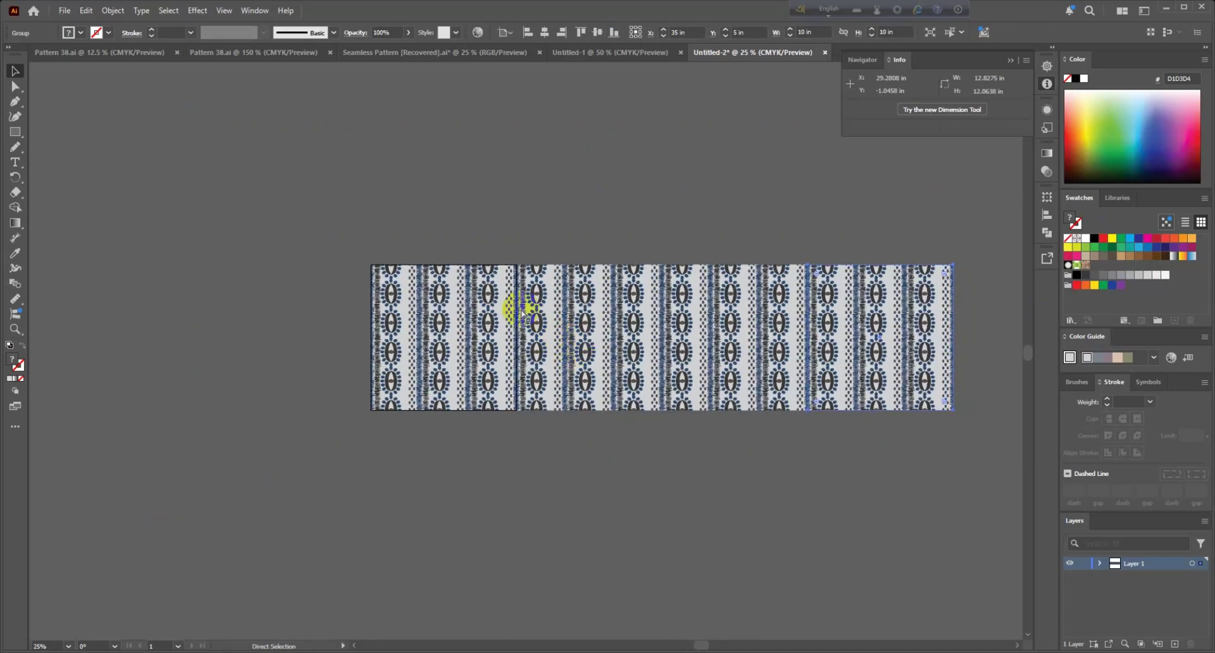
# Step: Select the whole row of tiles, copy it 10 in straight down, and deselect
pyautogui.hscroll(2, 618, 387)
pyautogui.hotkey('ctrl', 'a')
pyautogui.scroll(2, 838, 305)
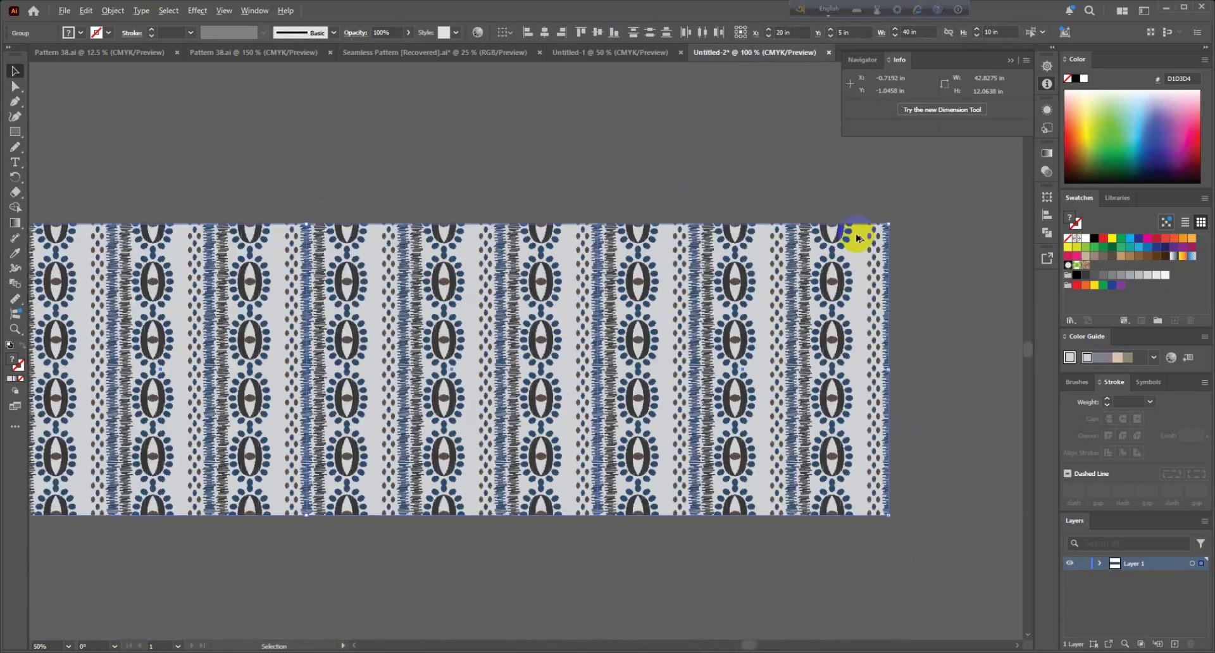
pyautogui.keyDown('alt'); pyautogui.keyDown('shift'); pyautogui.moveTo(856, 238); pyautogui.dragTo(877, 526); pyautogui.keyUp('shift'); pyautogui.keyUp('alt')
pyautogui.click(925, 455)
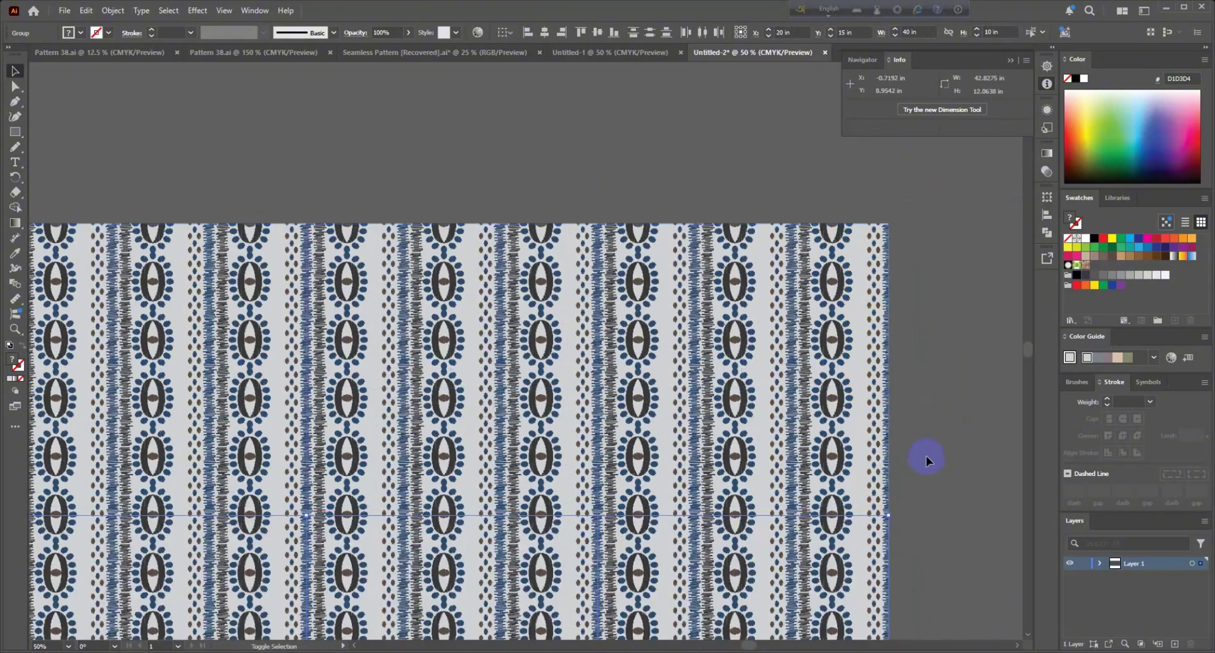
# Step: Examine the joins between the repeated tiles to check that the pattern continues seamlessly in both directions
pyautogui.scroll(-5, 925, 454)
pyautogui.scroll(2, 889, 414)
pyautogui.hscroll(-2, 784, 378)
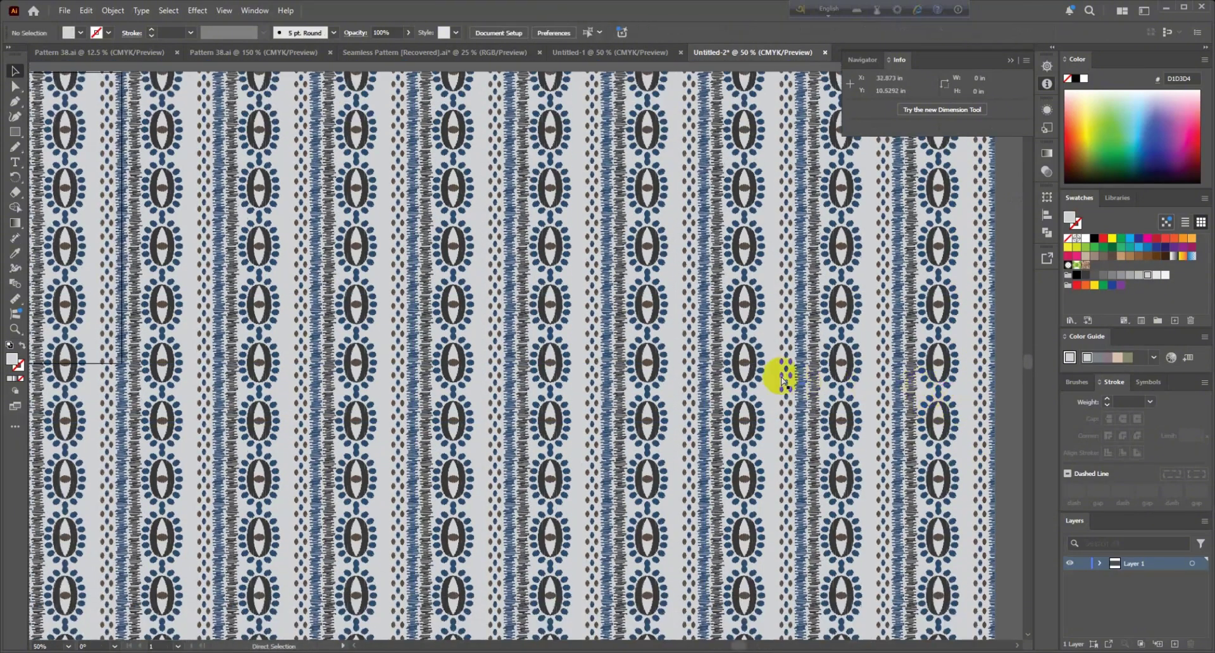
pyautogui.scroll(4, 673, 358)
pyautogui.scroll(-5, 673, 358)
pyautogui.hscroll(1, 688, 362)
pyautogui.scroll(5, 691, 360)
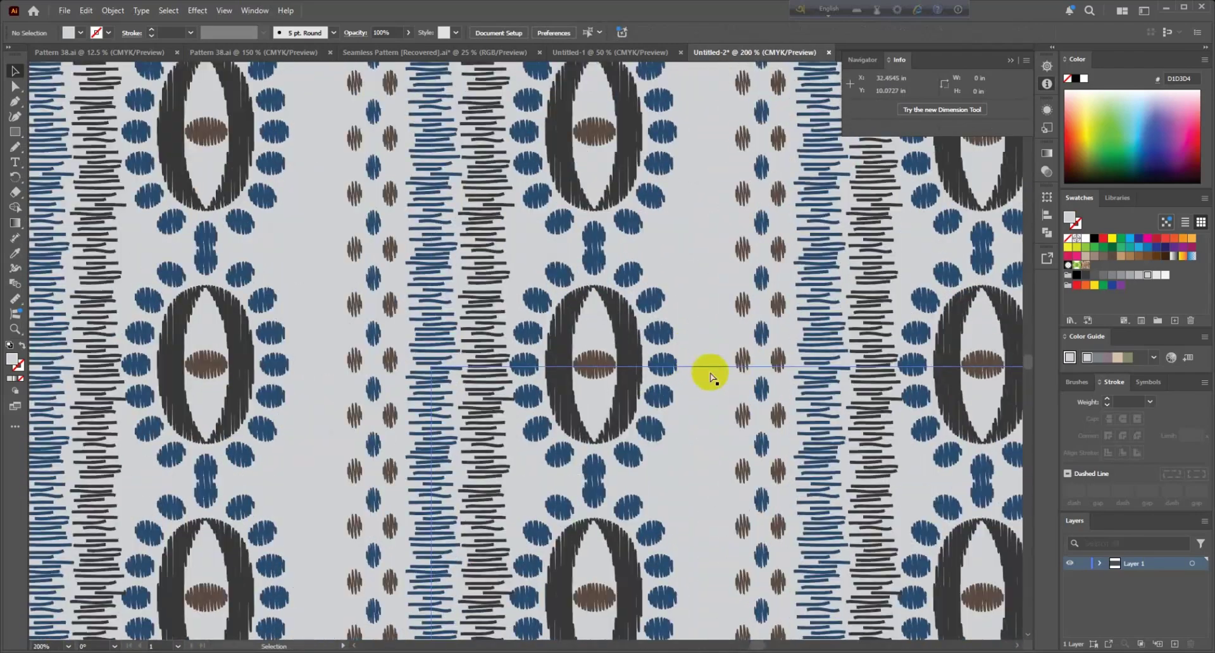
pyautogui.hscroll(2, 664, 368)
pyautogui.scroll(-3, 670, 363)
pyautogui.hscroll(-3, 825, 397)
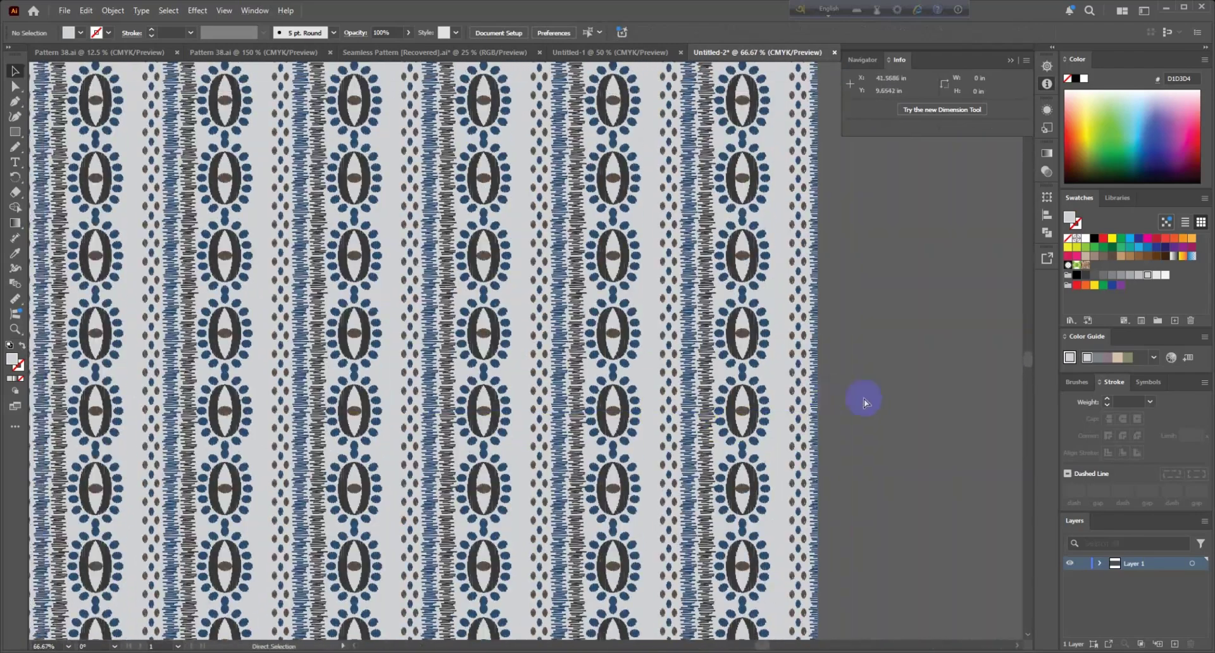
pyautogui.scroll(2, 818, 412)
pyautogui.scroll(-3, 721, 377)
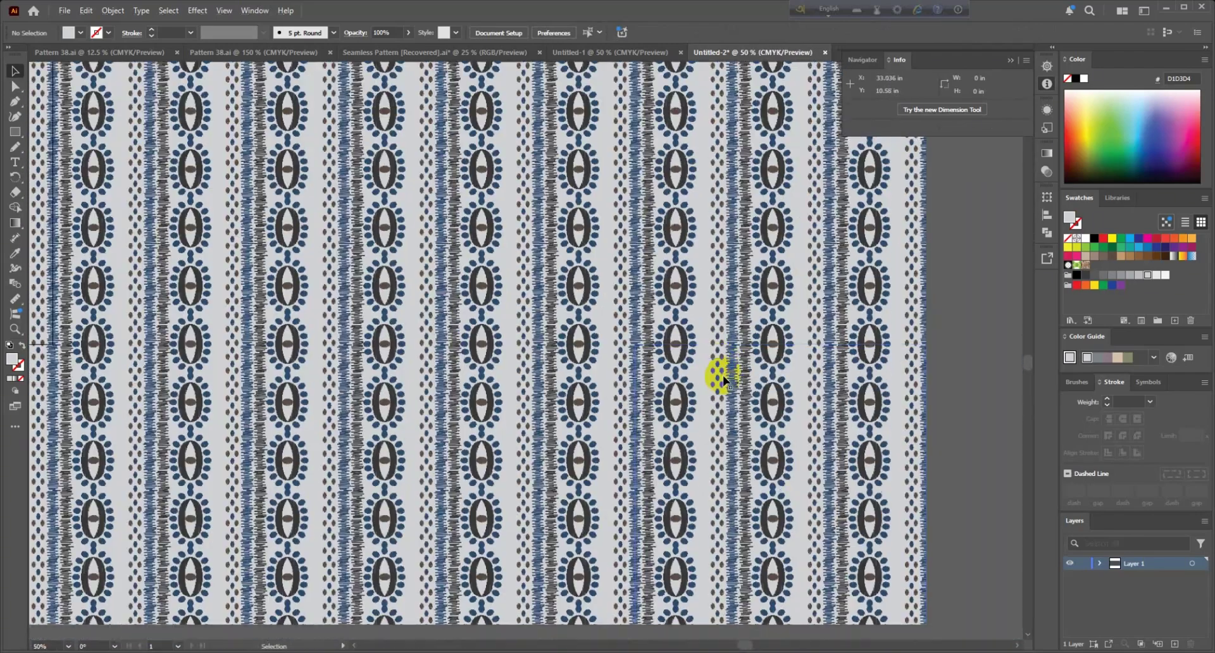